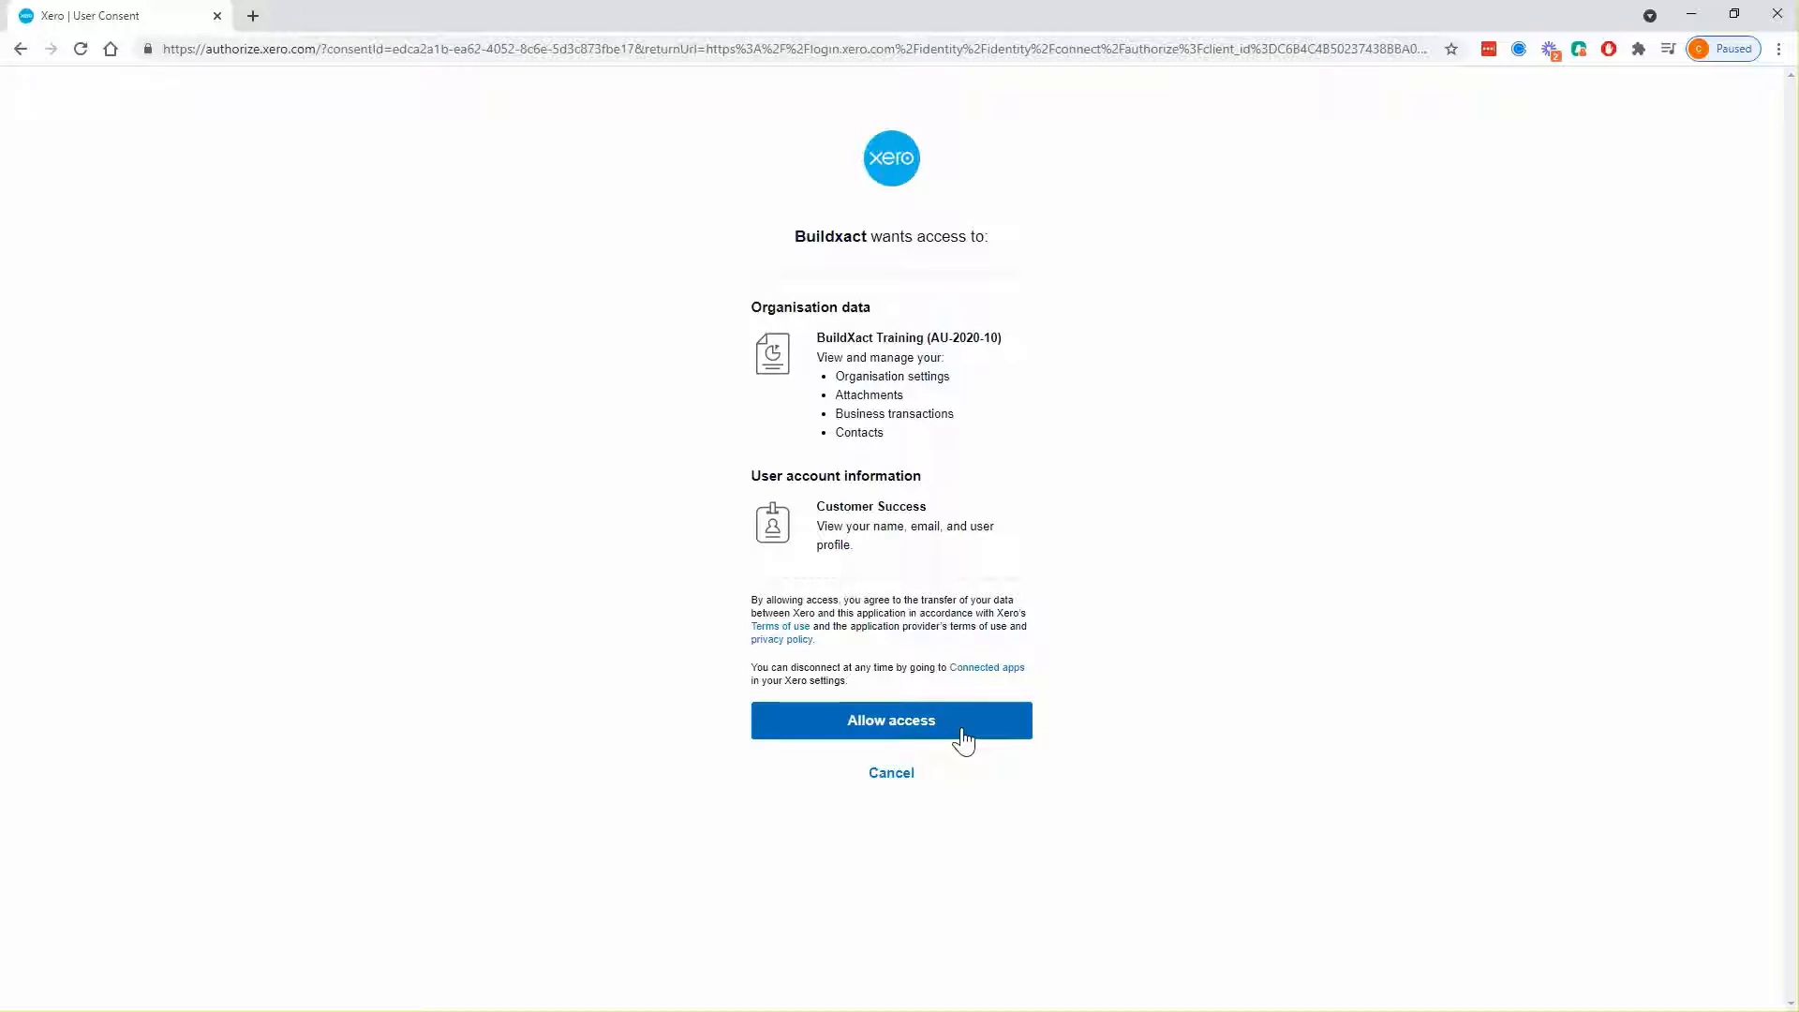
Step: Grant Buildxact access to the BuildXact Training (AU-2020-10) organisation in Xero, and dismiss the follow-up notice and settings without saving
click(965, 741)
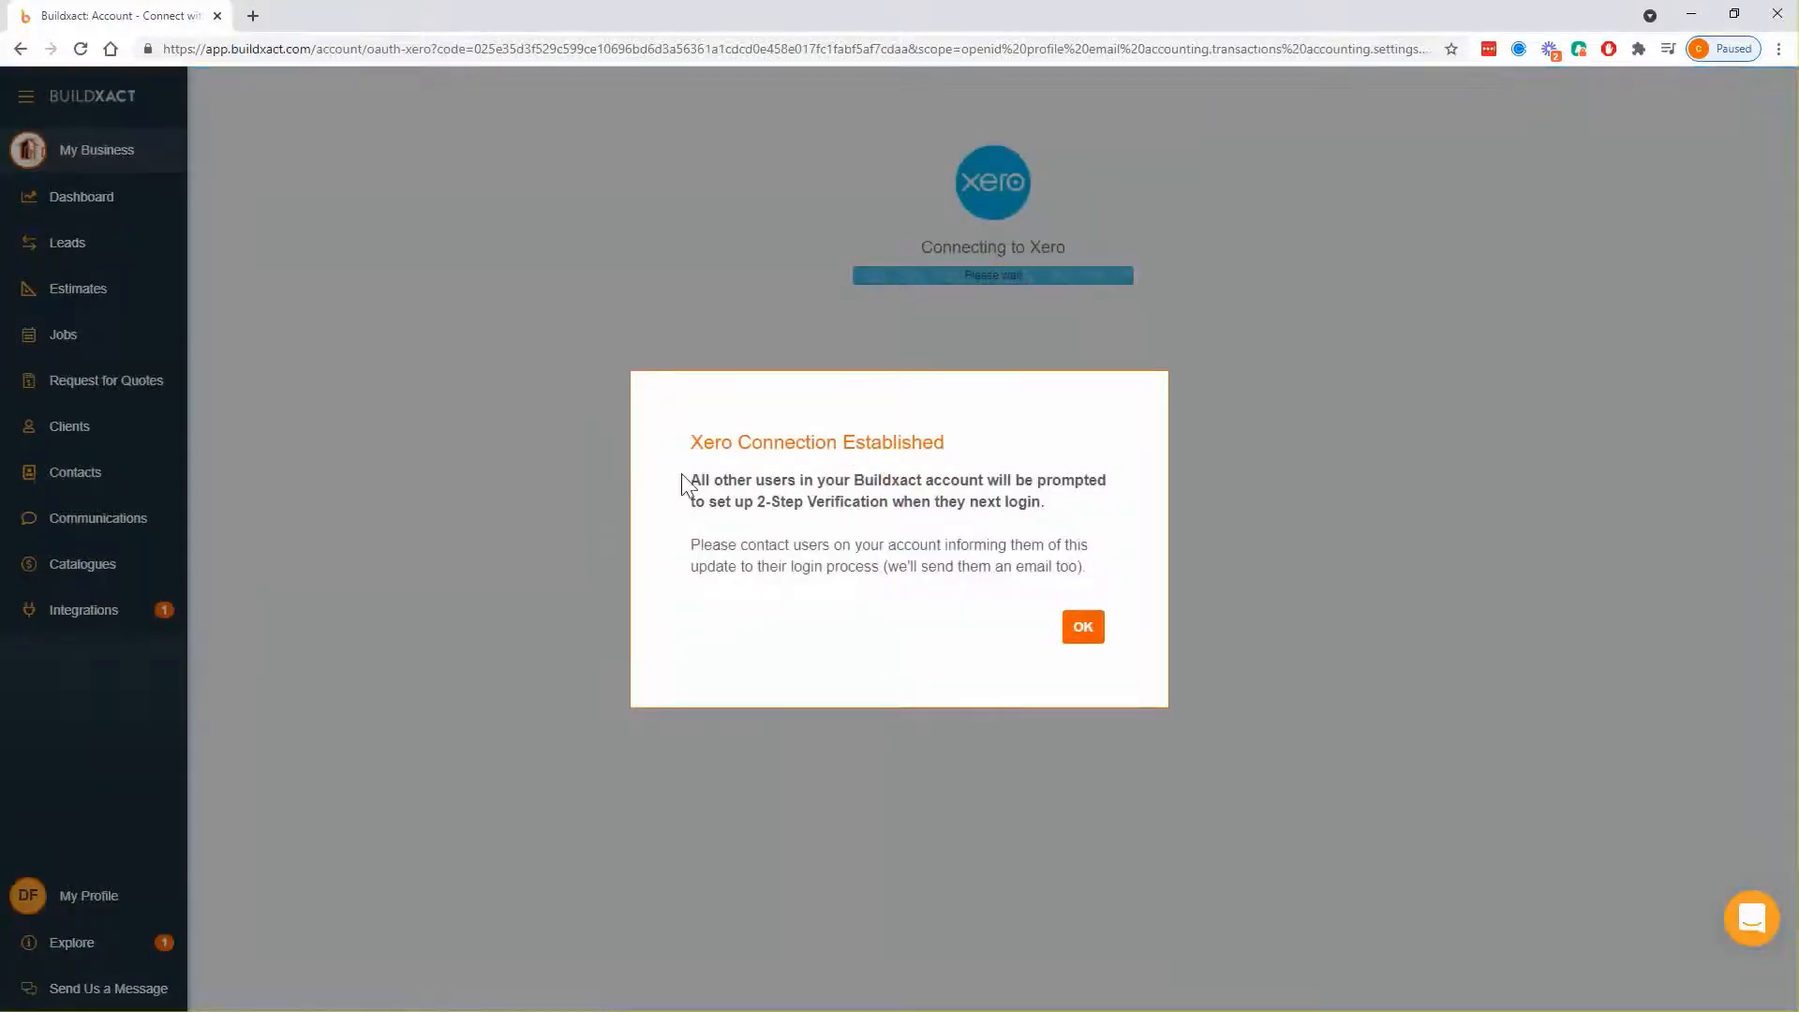
drag(687, 482, 1093, 506)
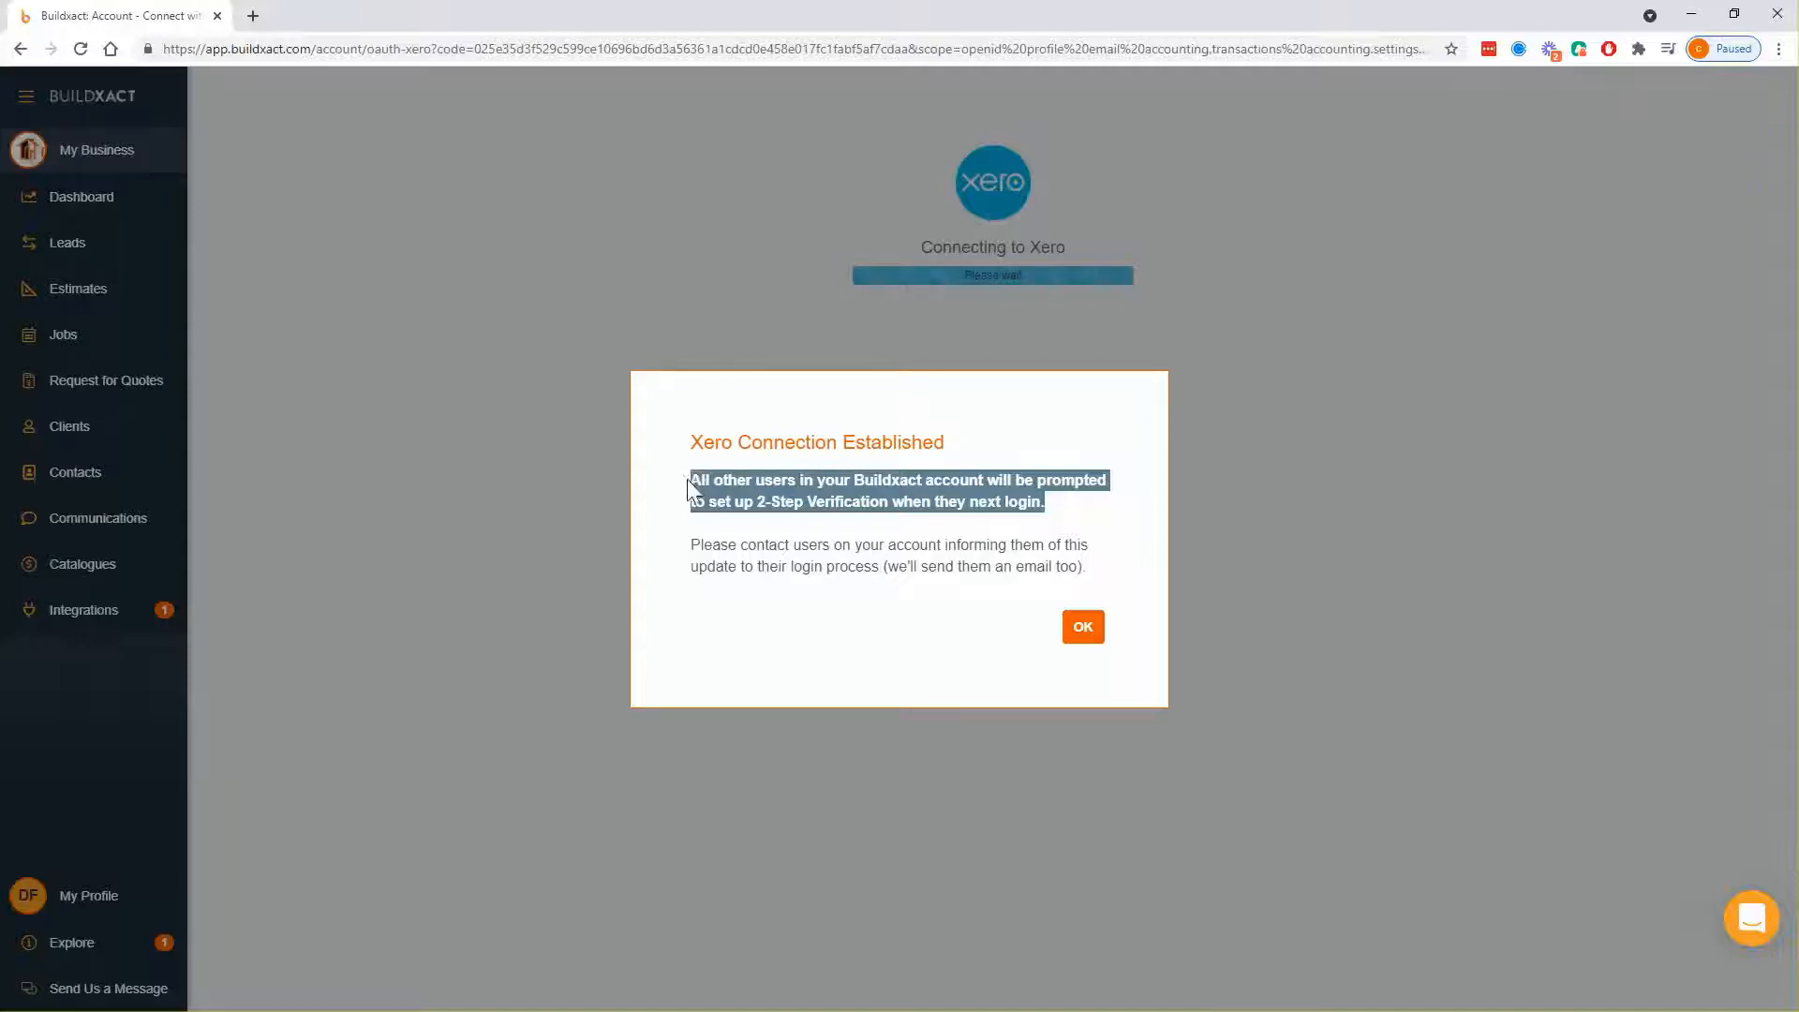
drag(683, 474, 1132, 585)
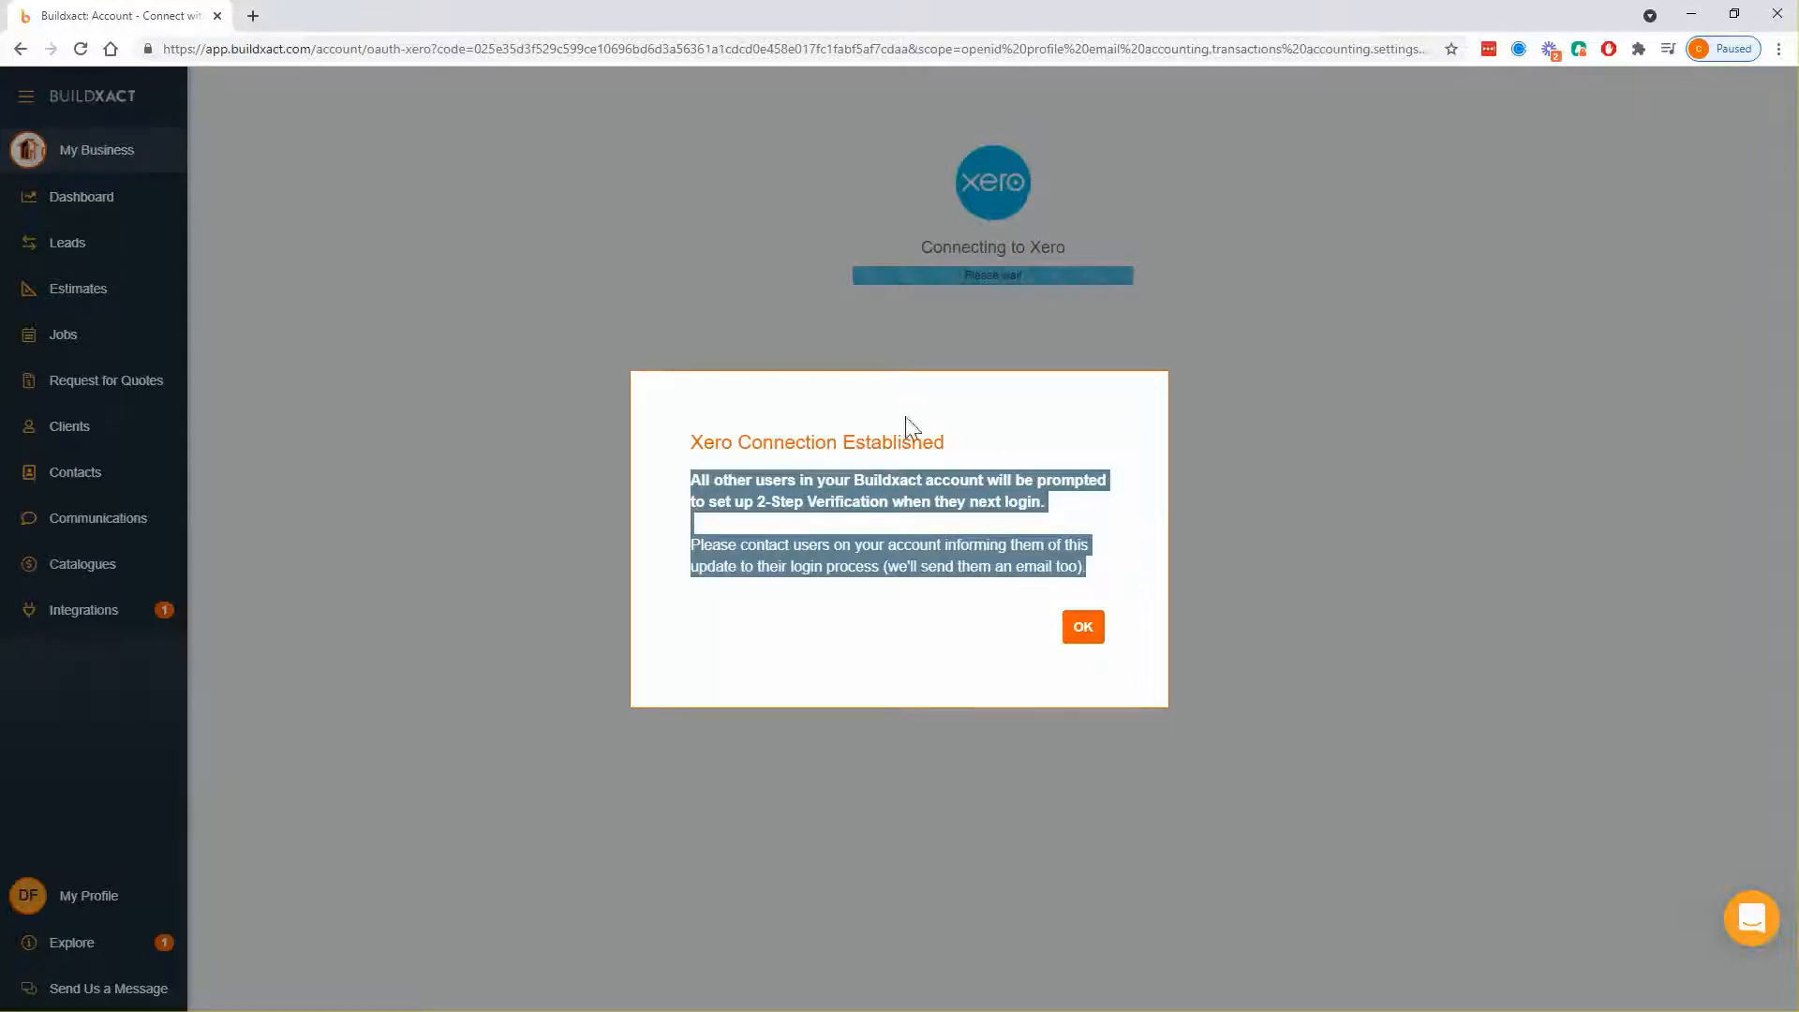
click(1083, 629)
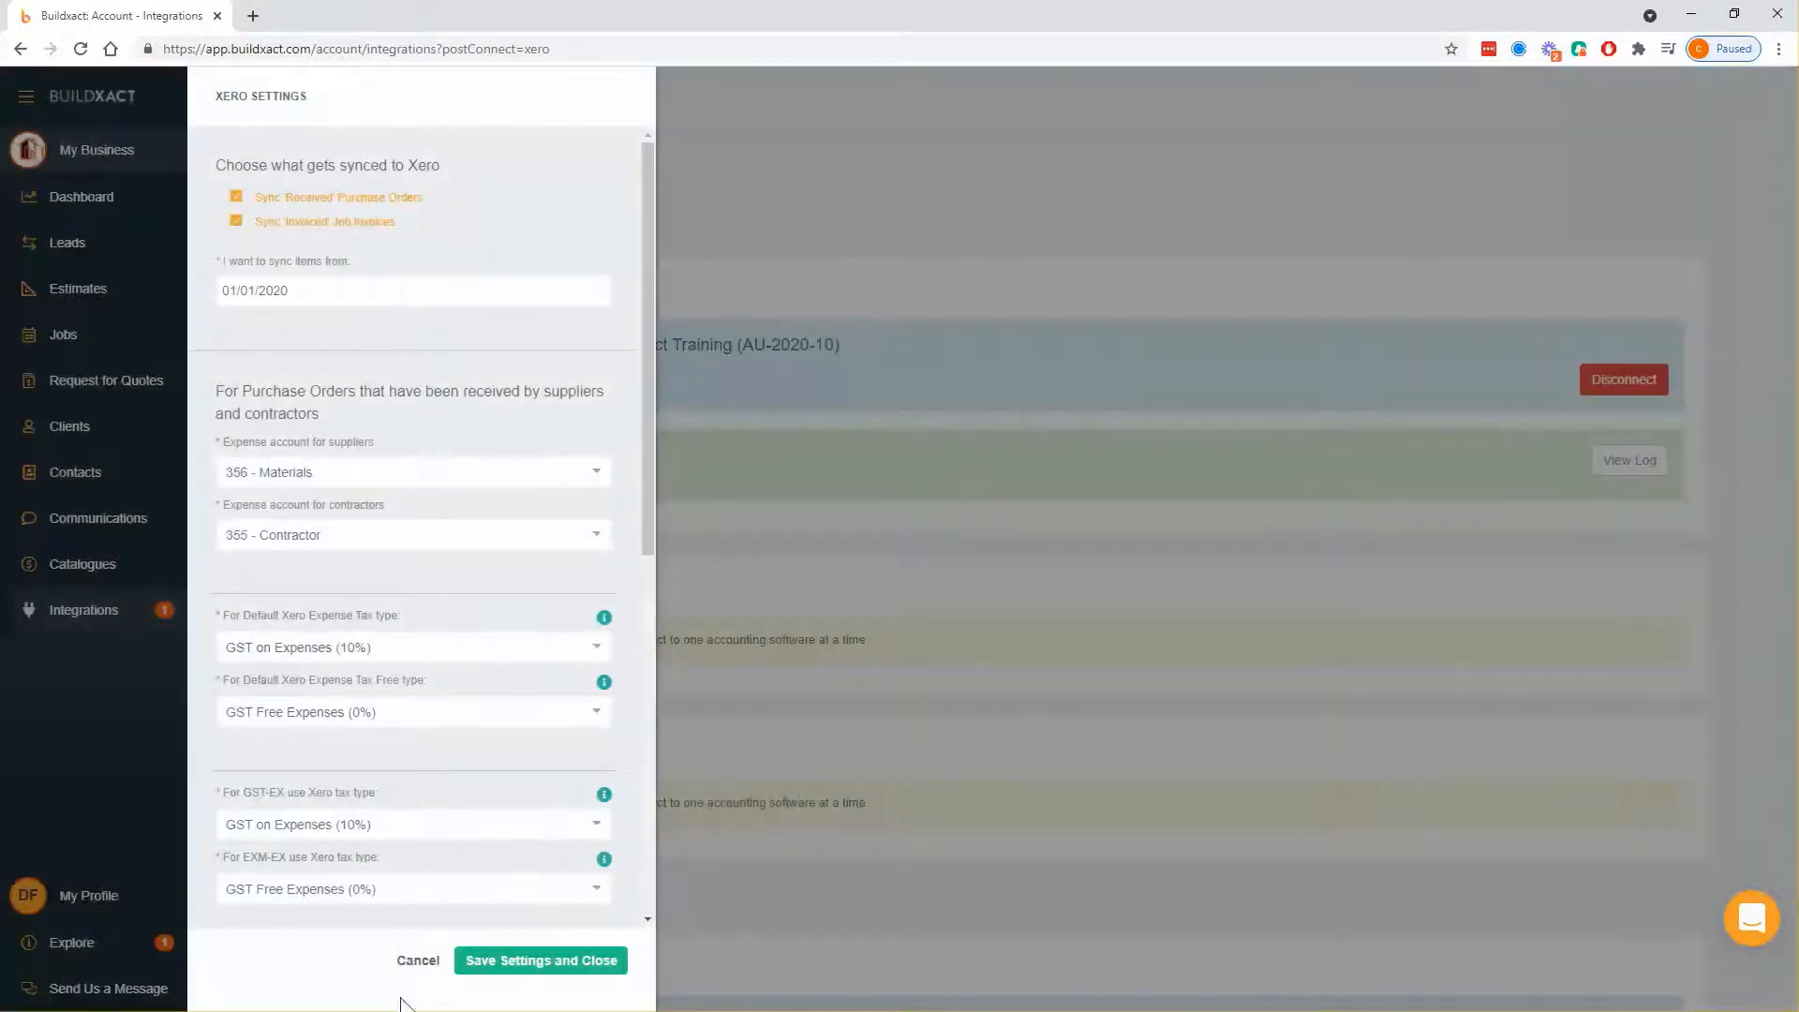
click(408, 967)
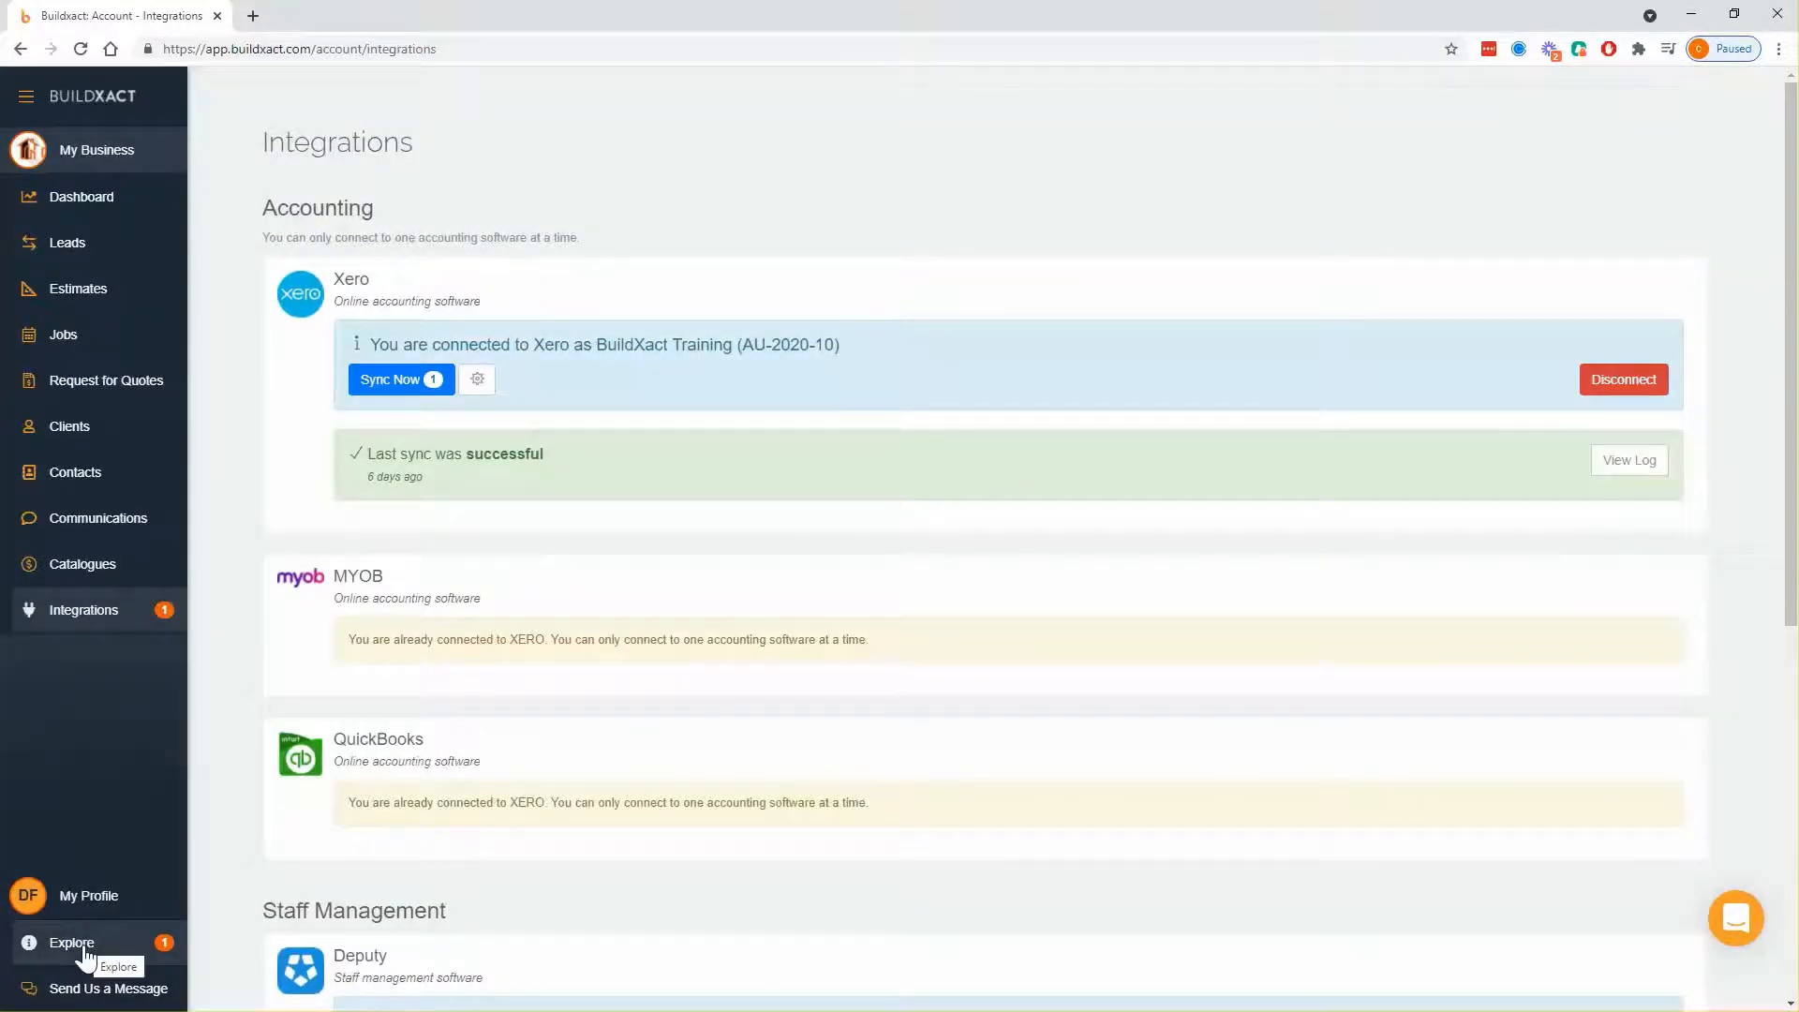
Step: Search the Buildxact Help Center for "mfa" and read the 2-Step Verification article through to its enabling instructions
click(84, 954)
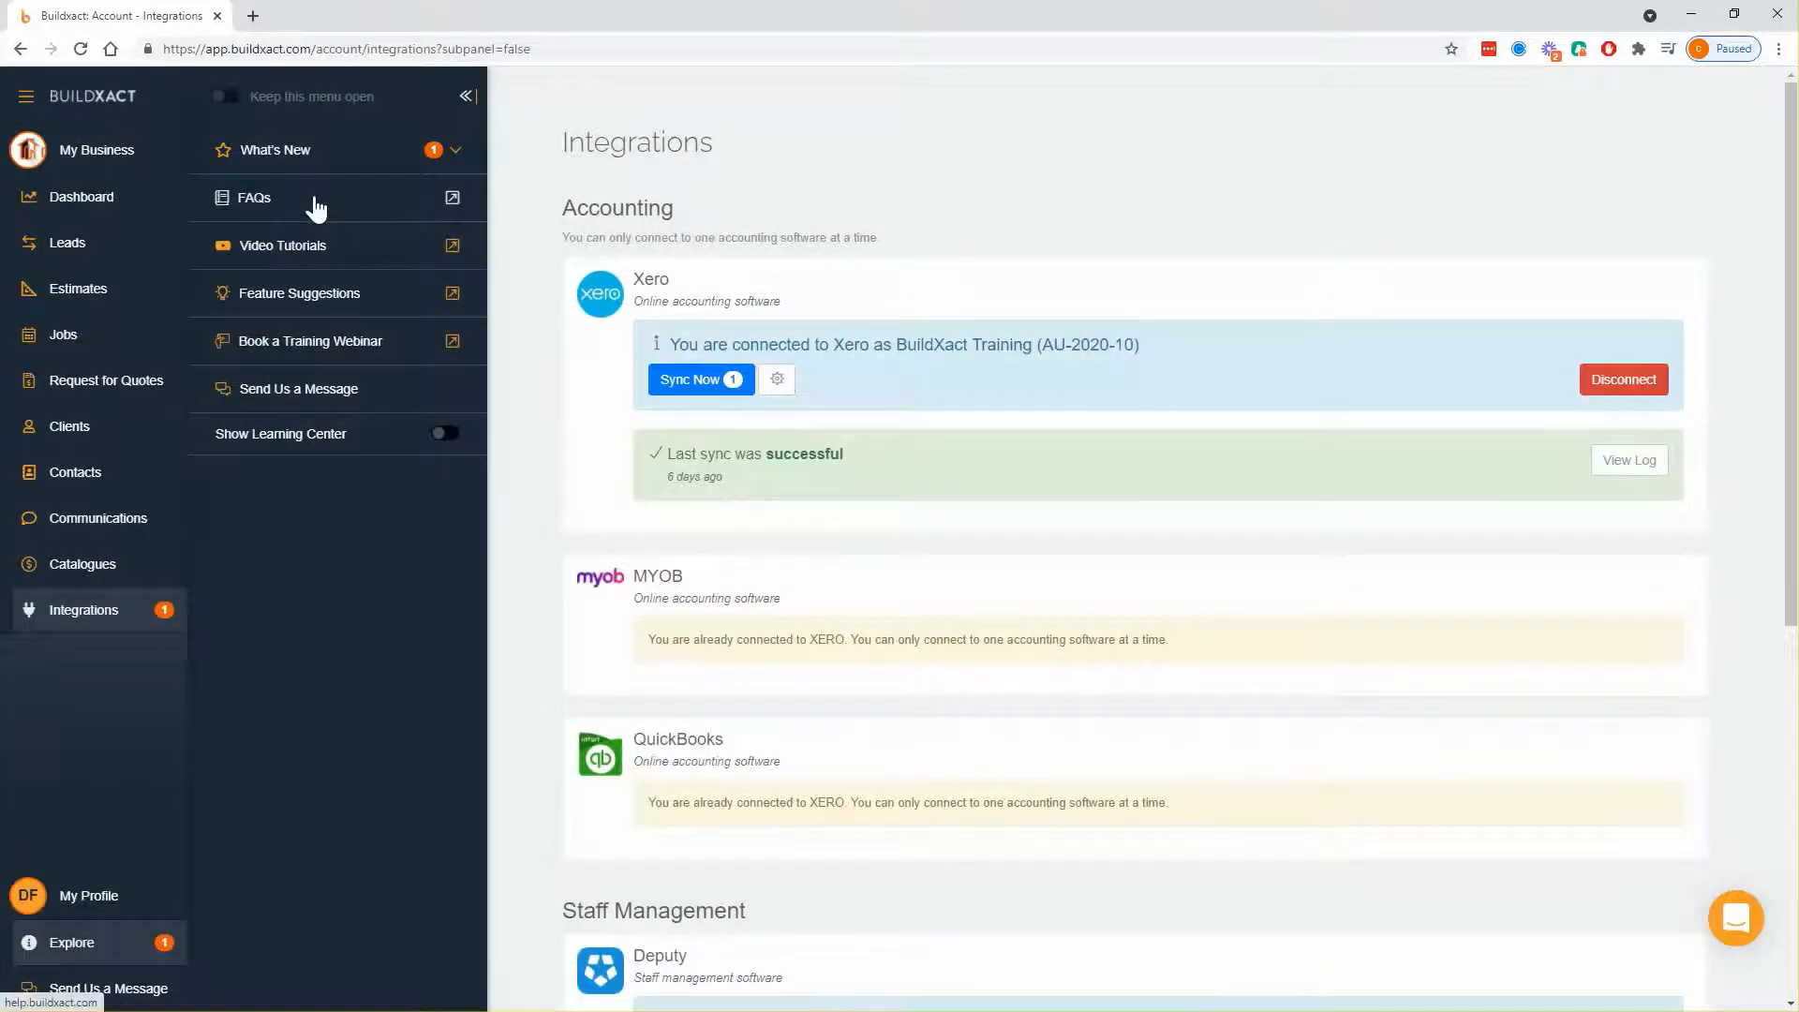
click(315, 208)
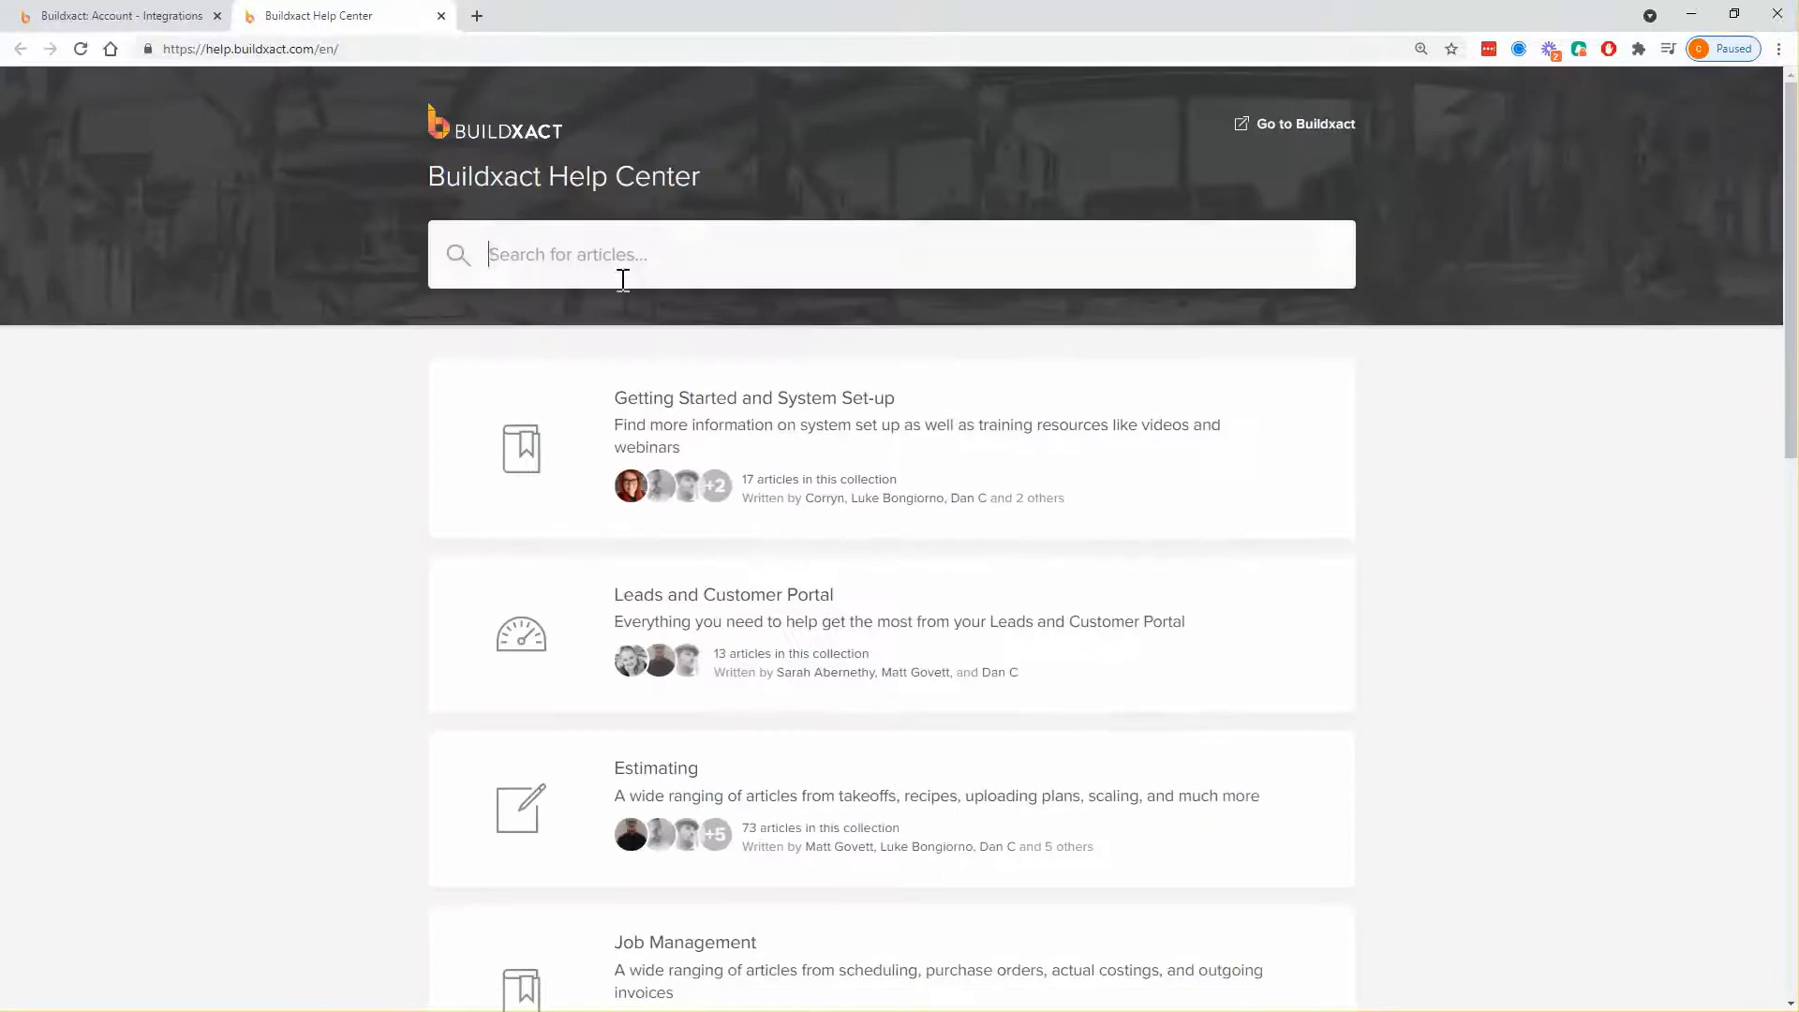
text(mfa)
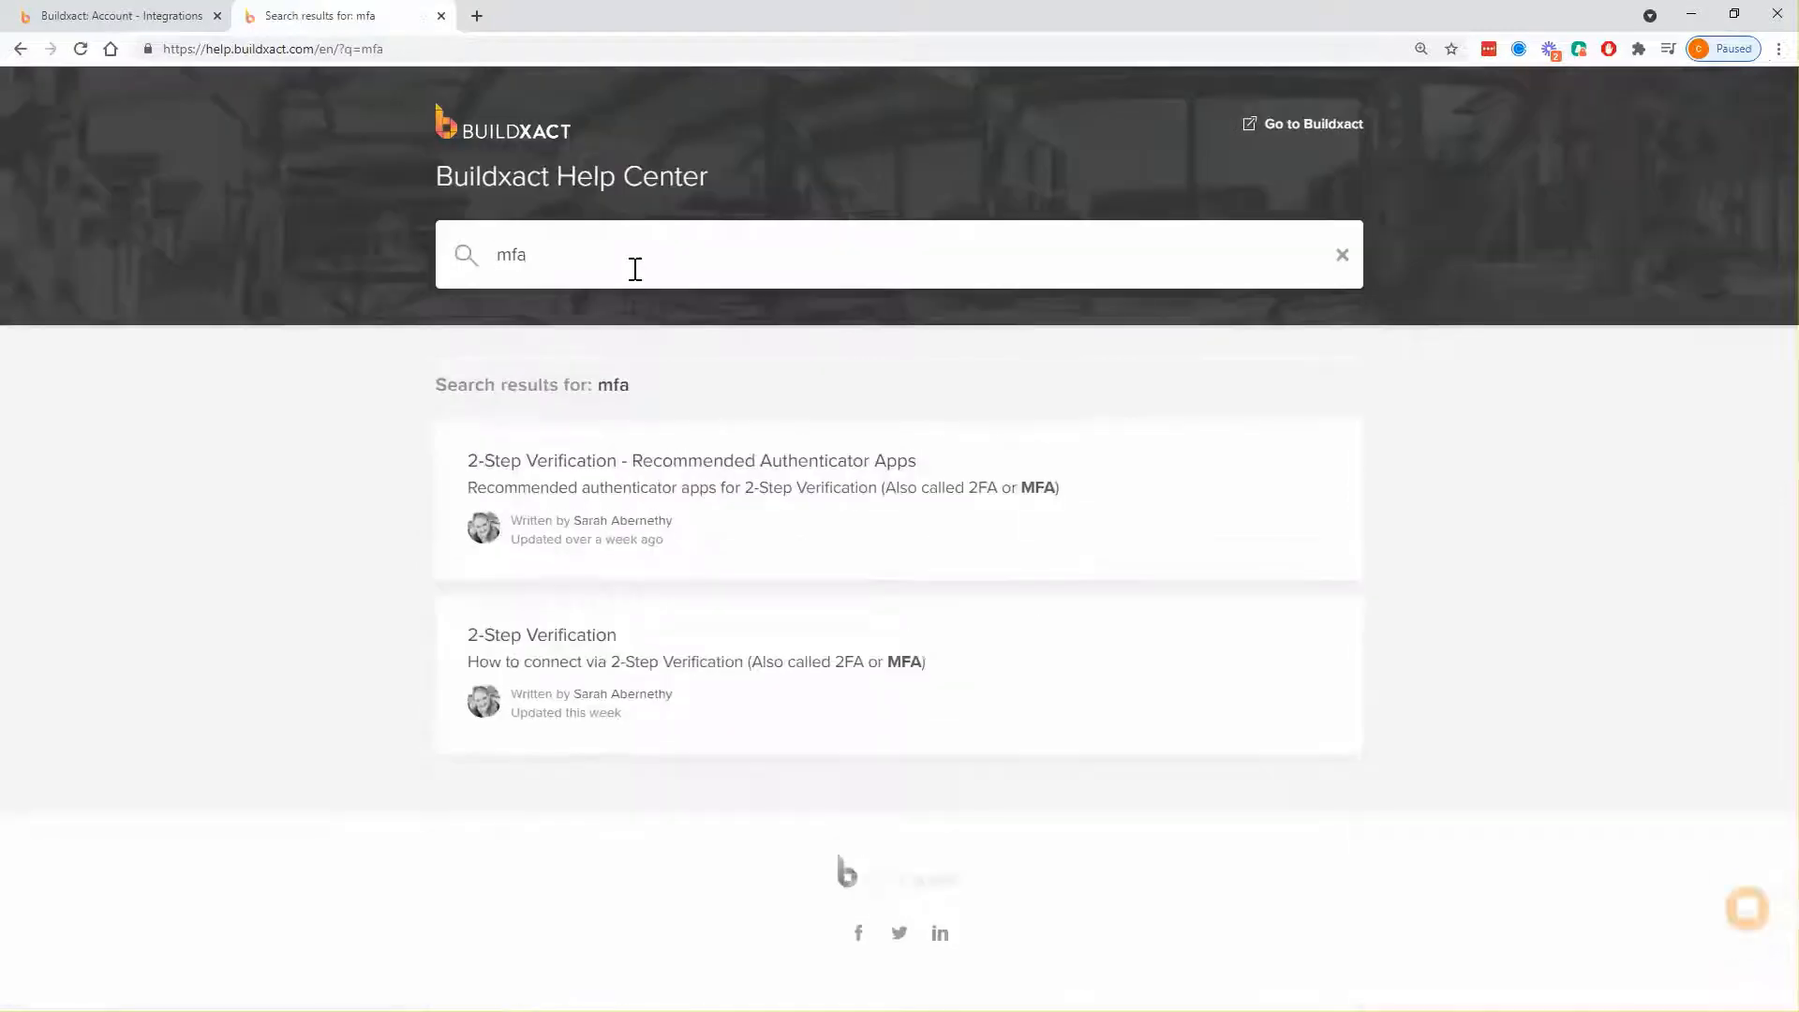
click(575, 671)
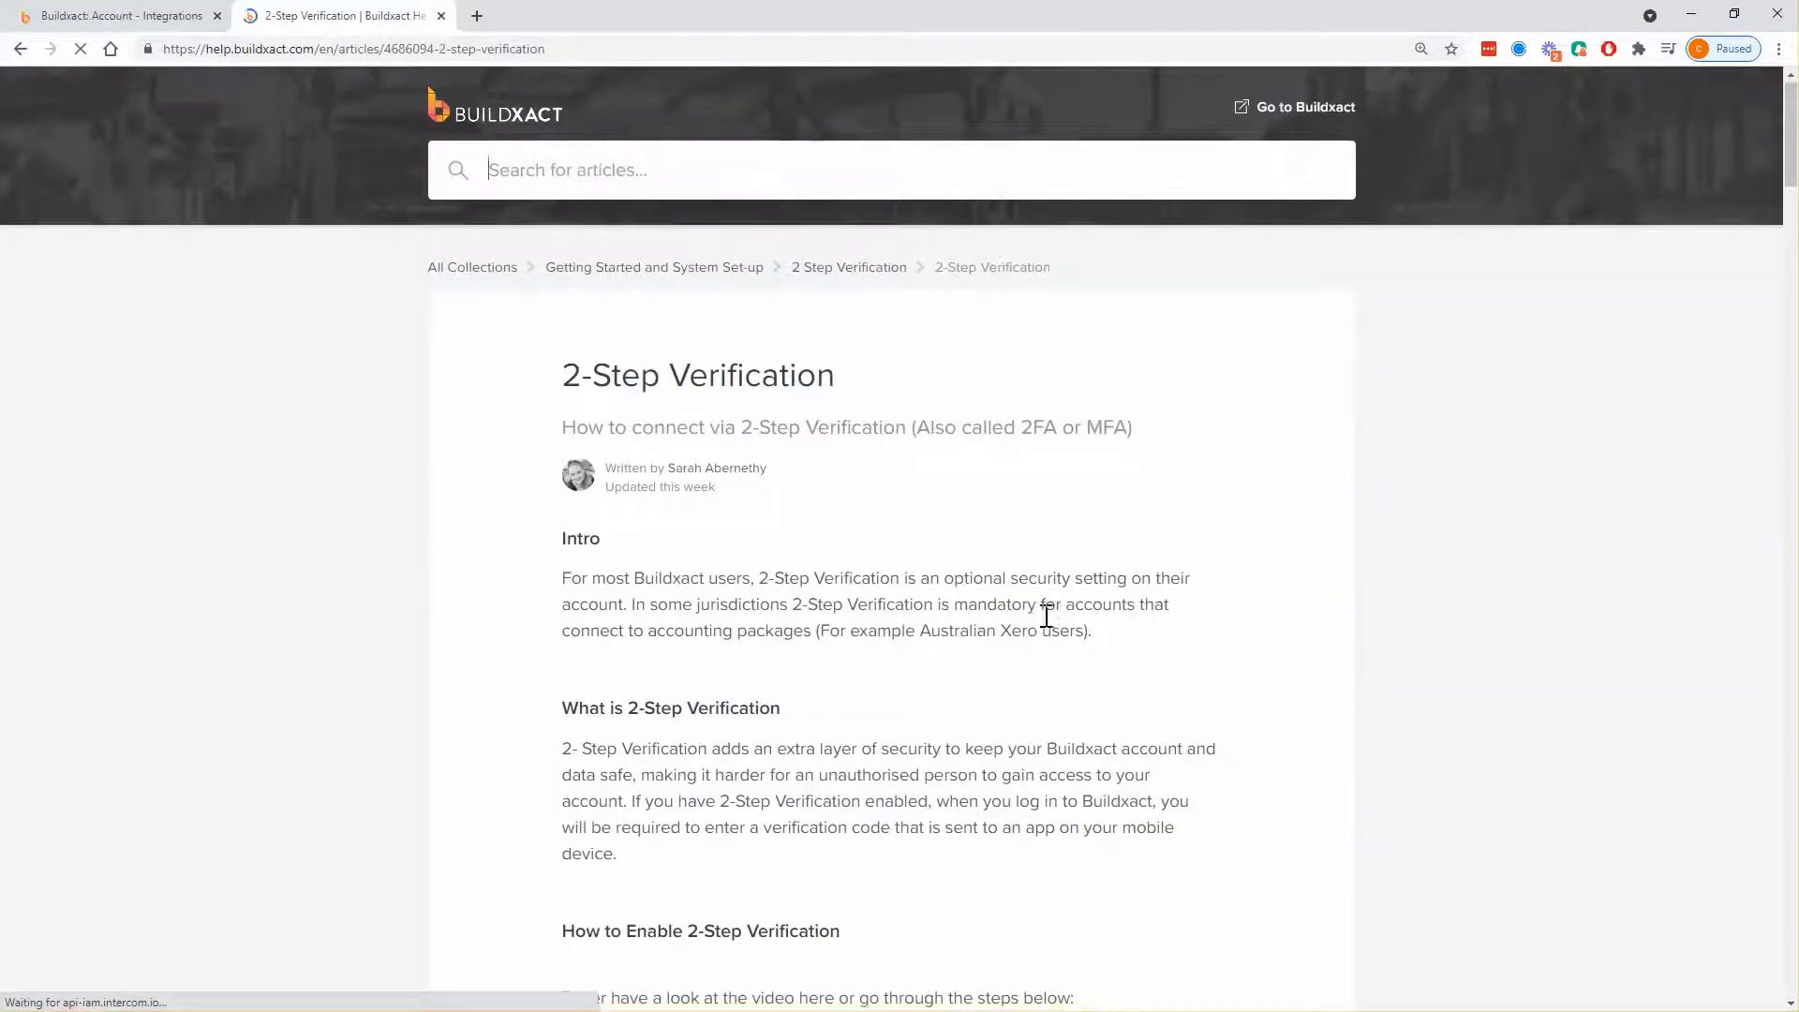
scroll(1047, 615, down, 2)
scroll(1046, 616, down, 2)
scroll(1046, 625, down, 1)
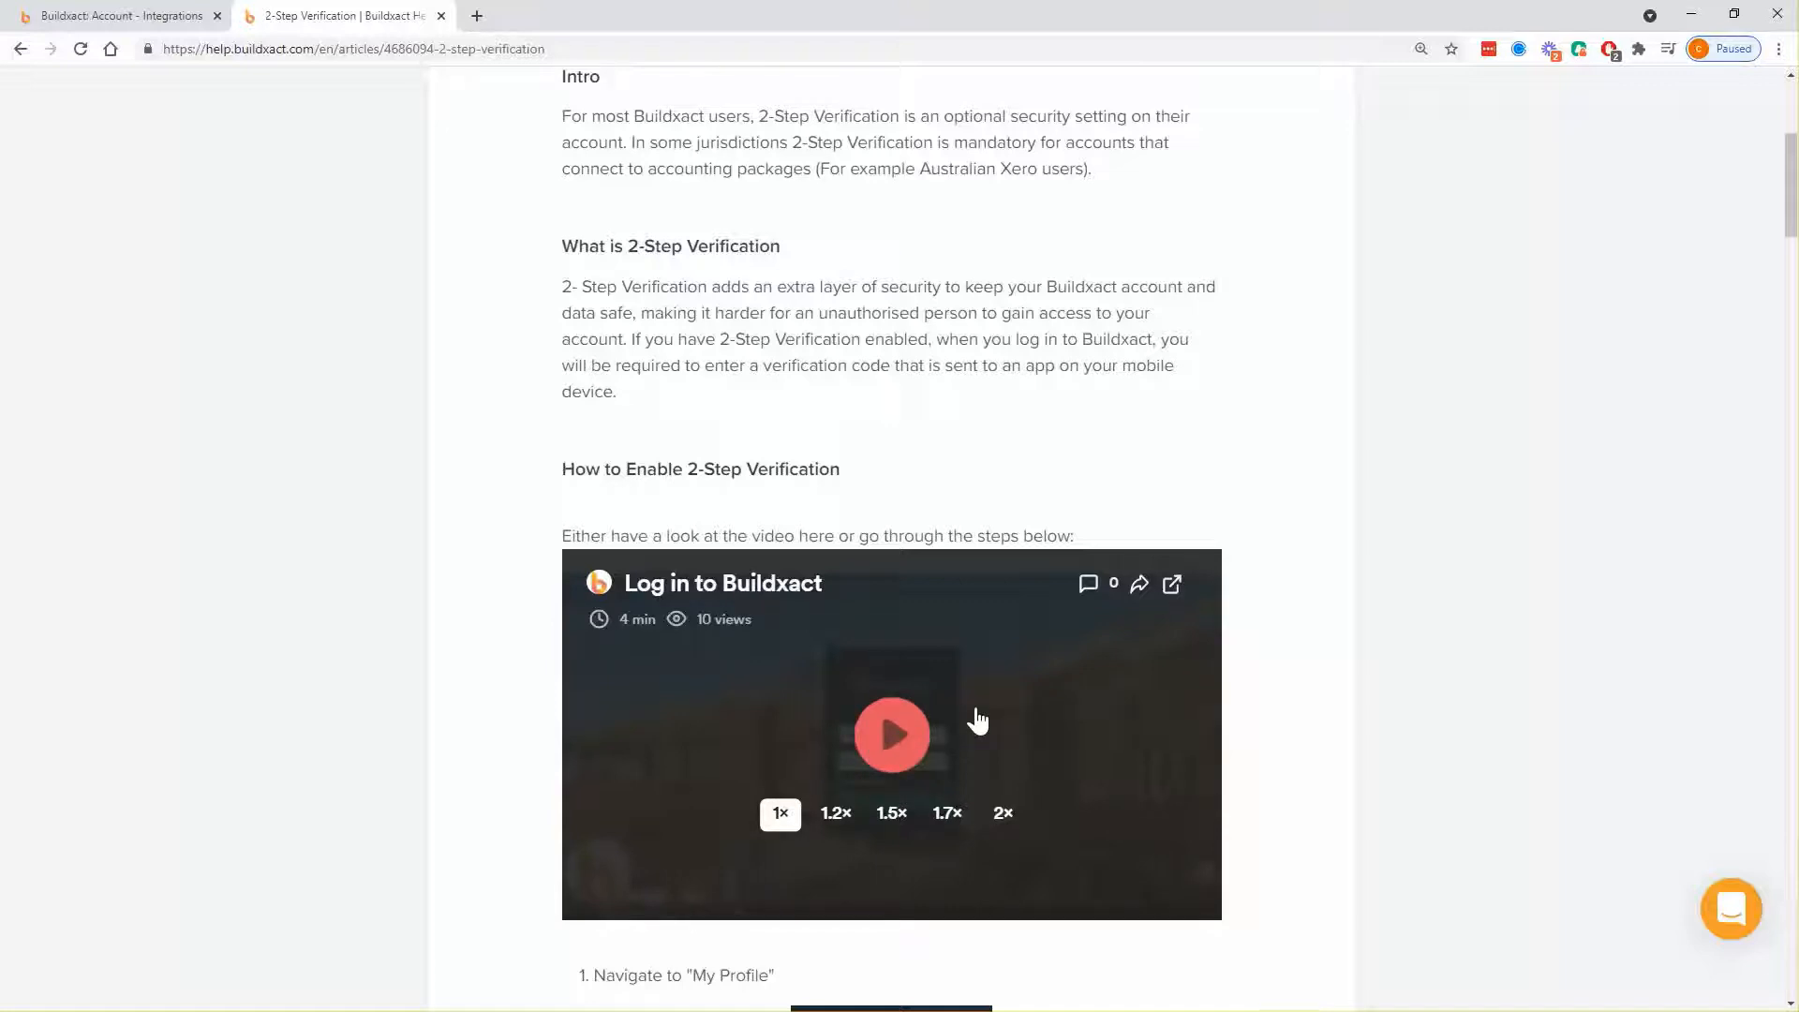
Step: Return to the Buildxact Integrations page and open the settings of the Xero connection
click(124, 14)
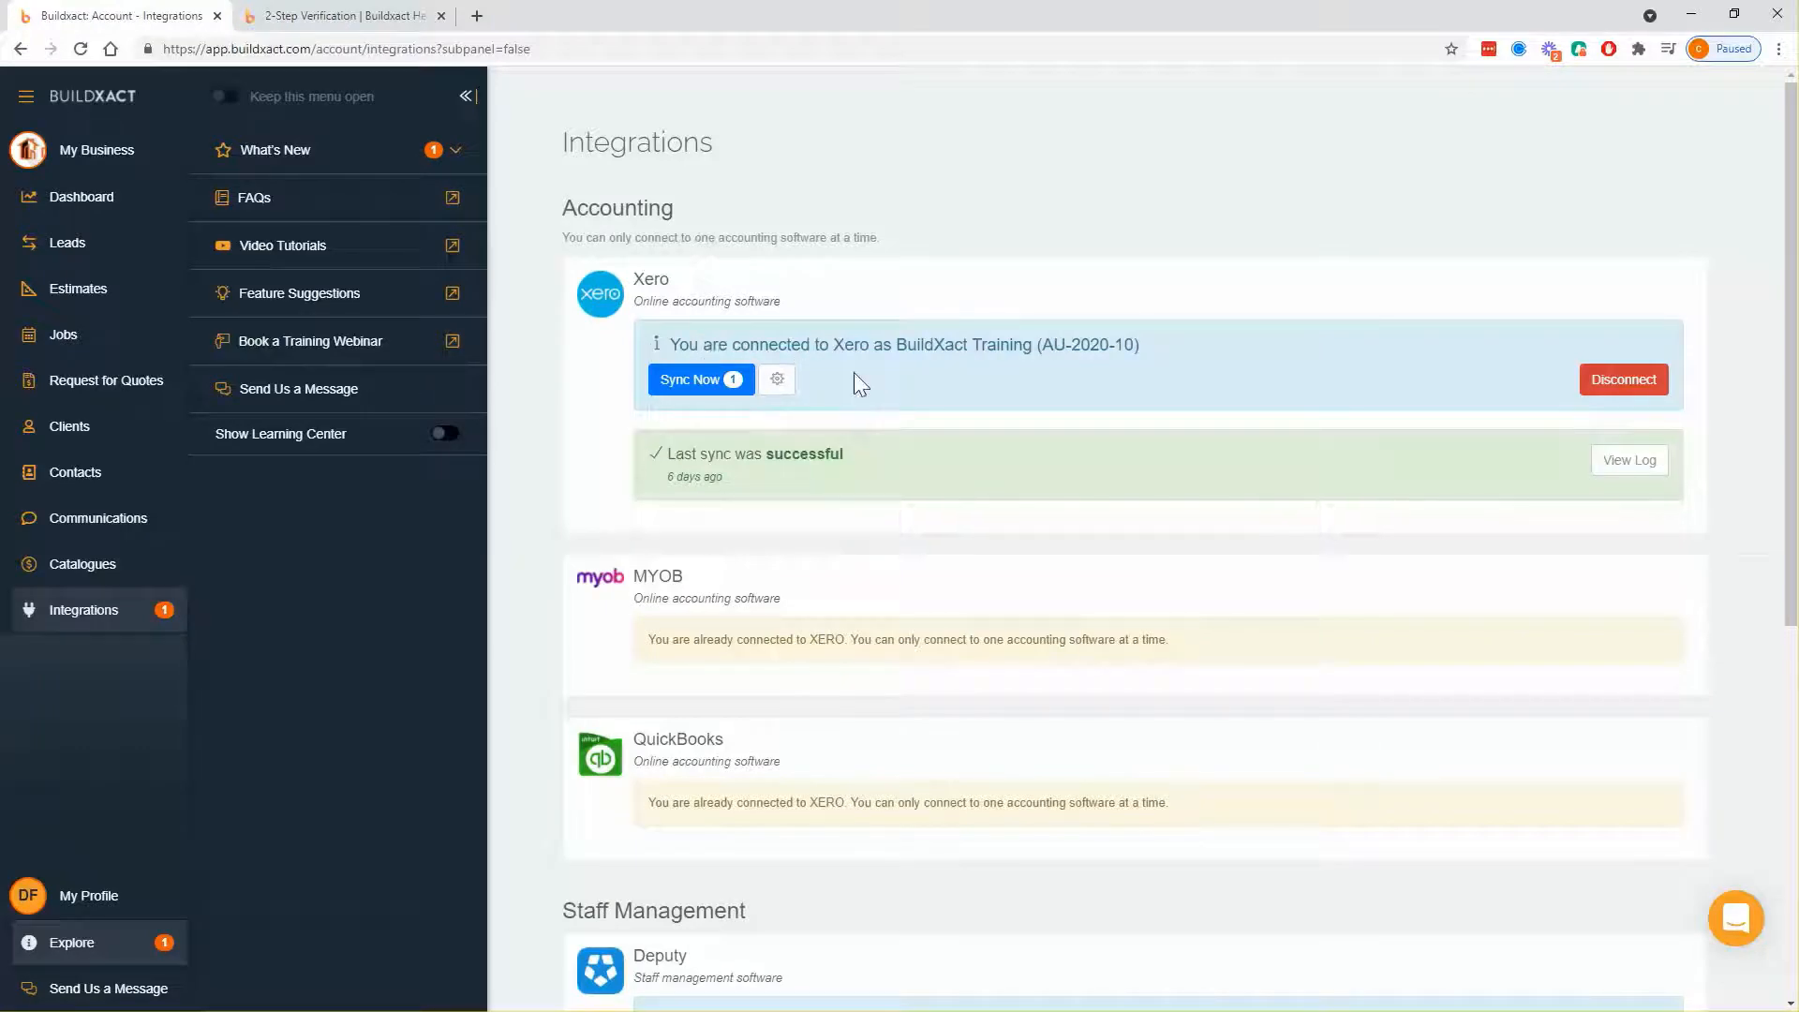
click(779, 384)
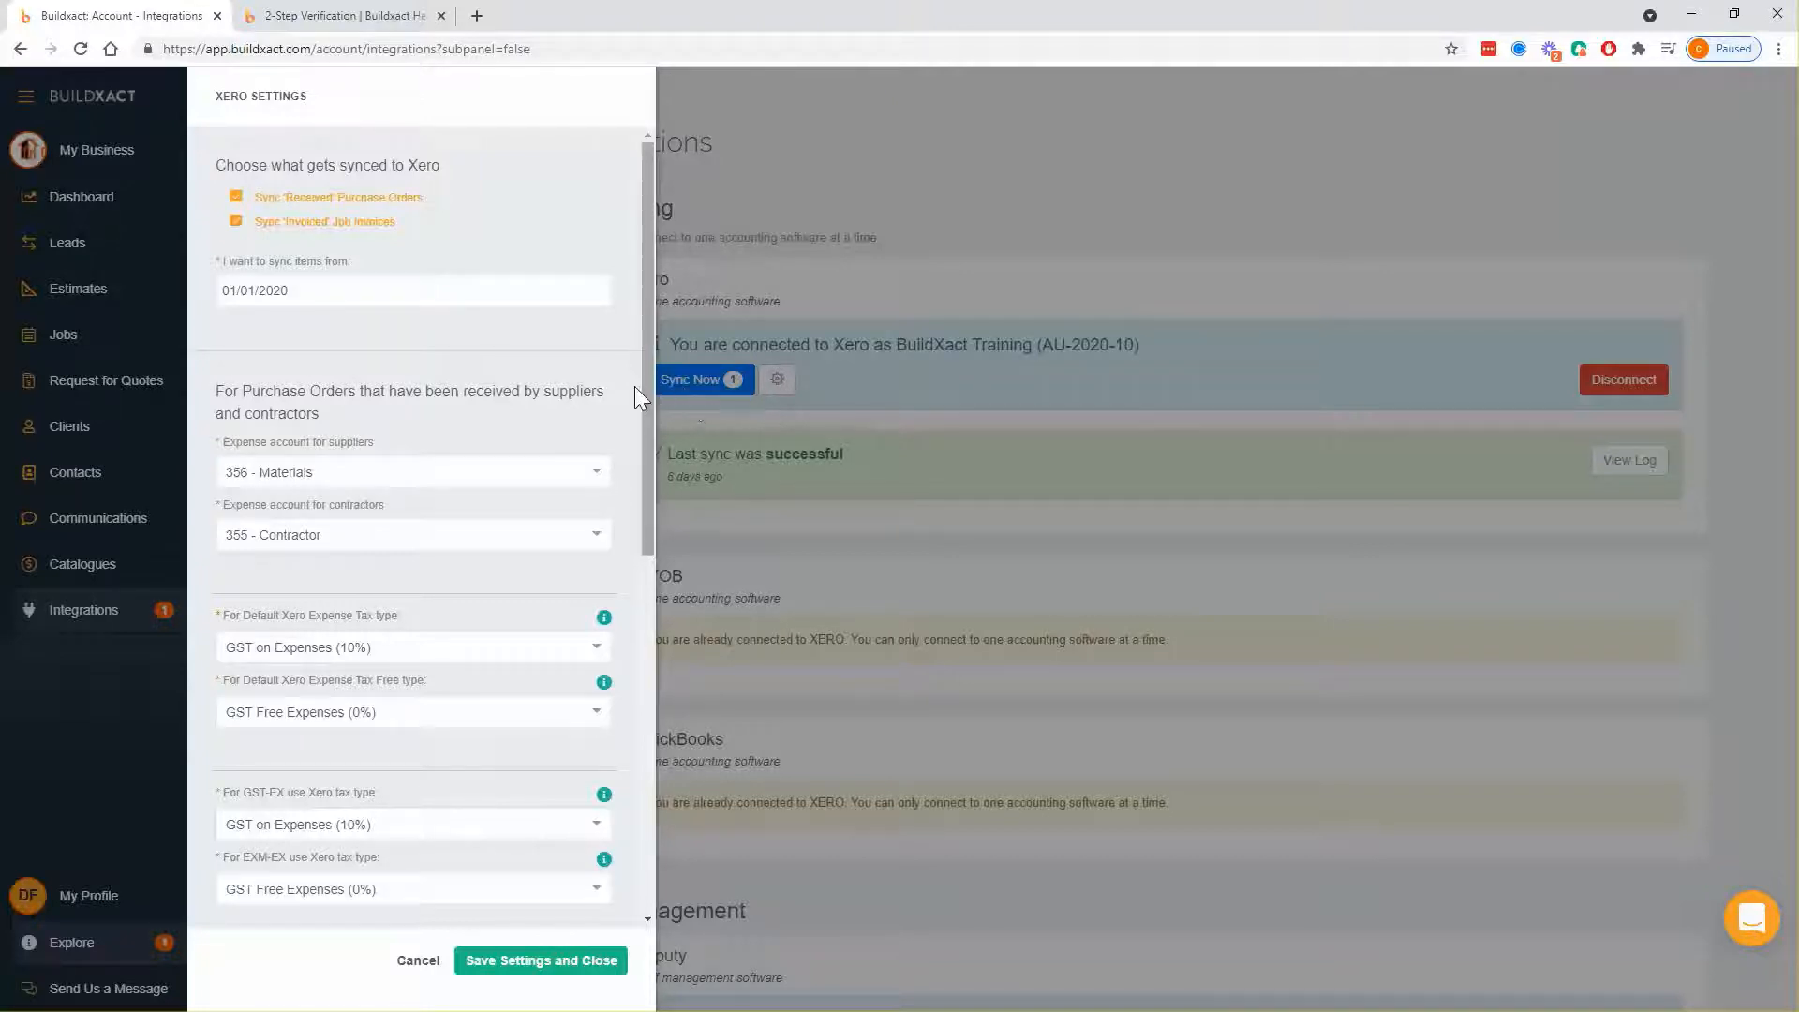
key(ctrl+plus)
key(ctrl+plus)
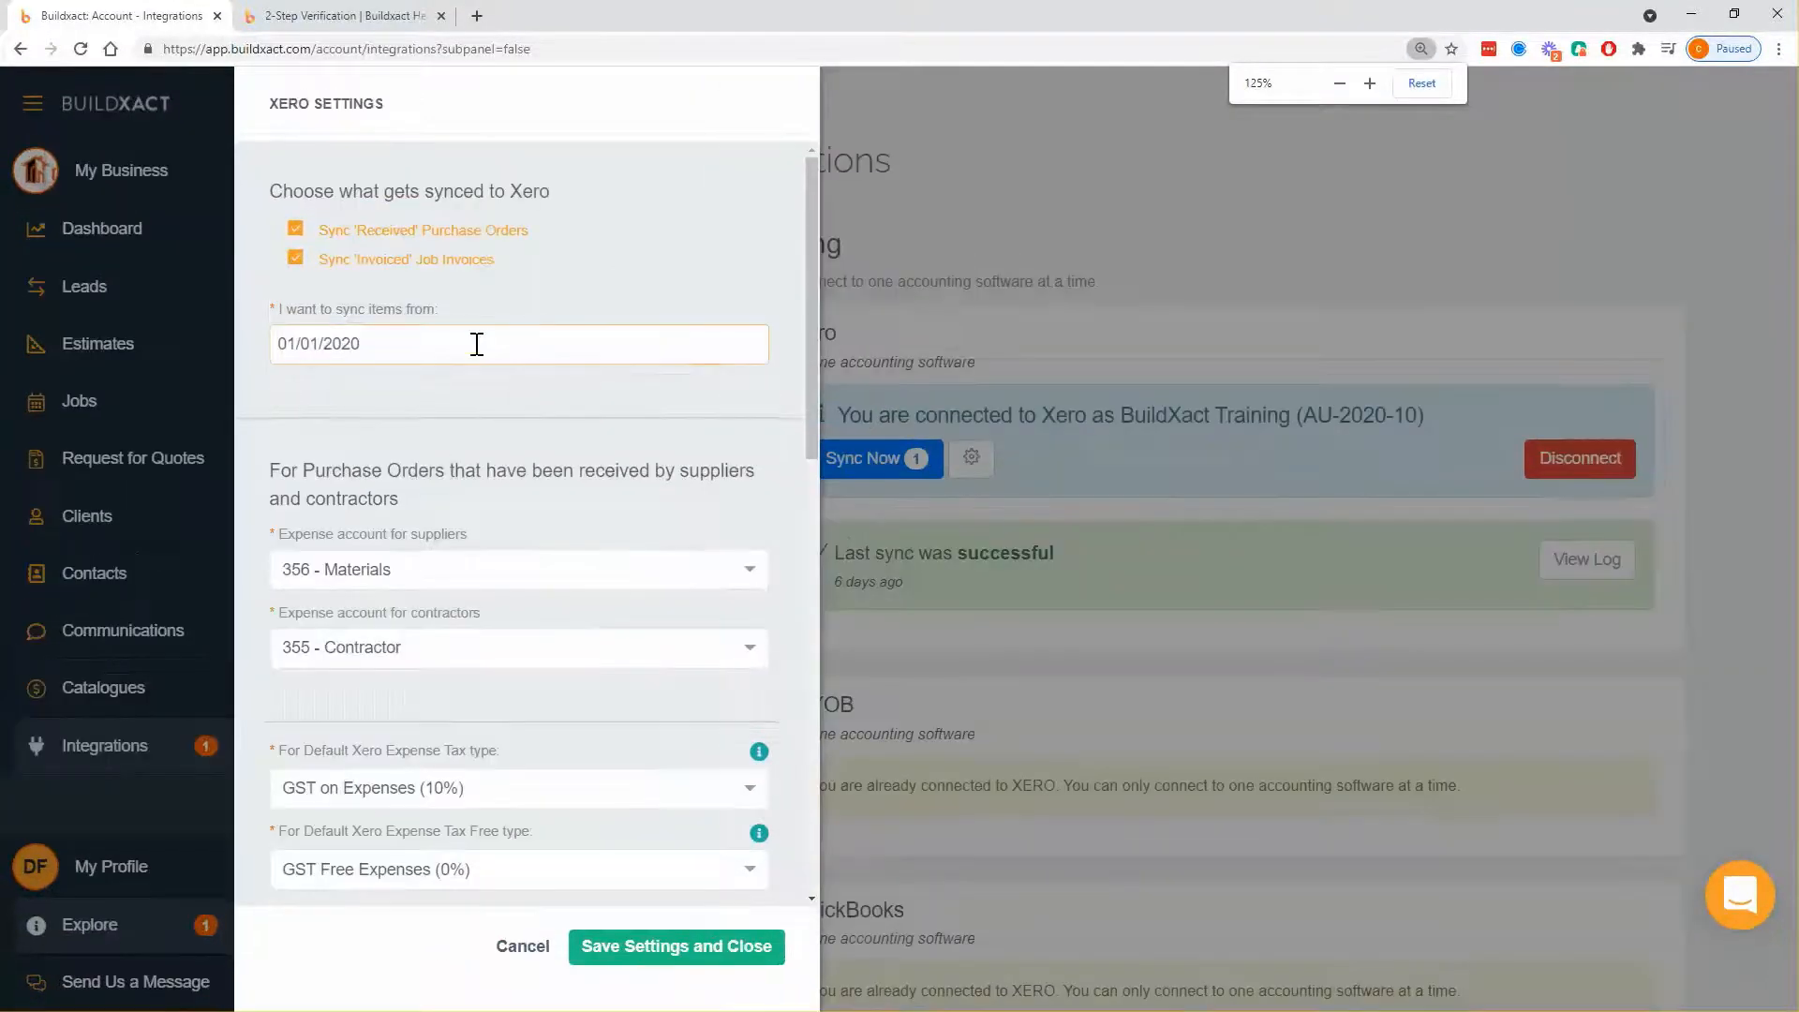
Step: Review what gets synced to Xero, switching the sync of invoiced job invoices off and back on
drag(268, 187, 655, 201)
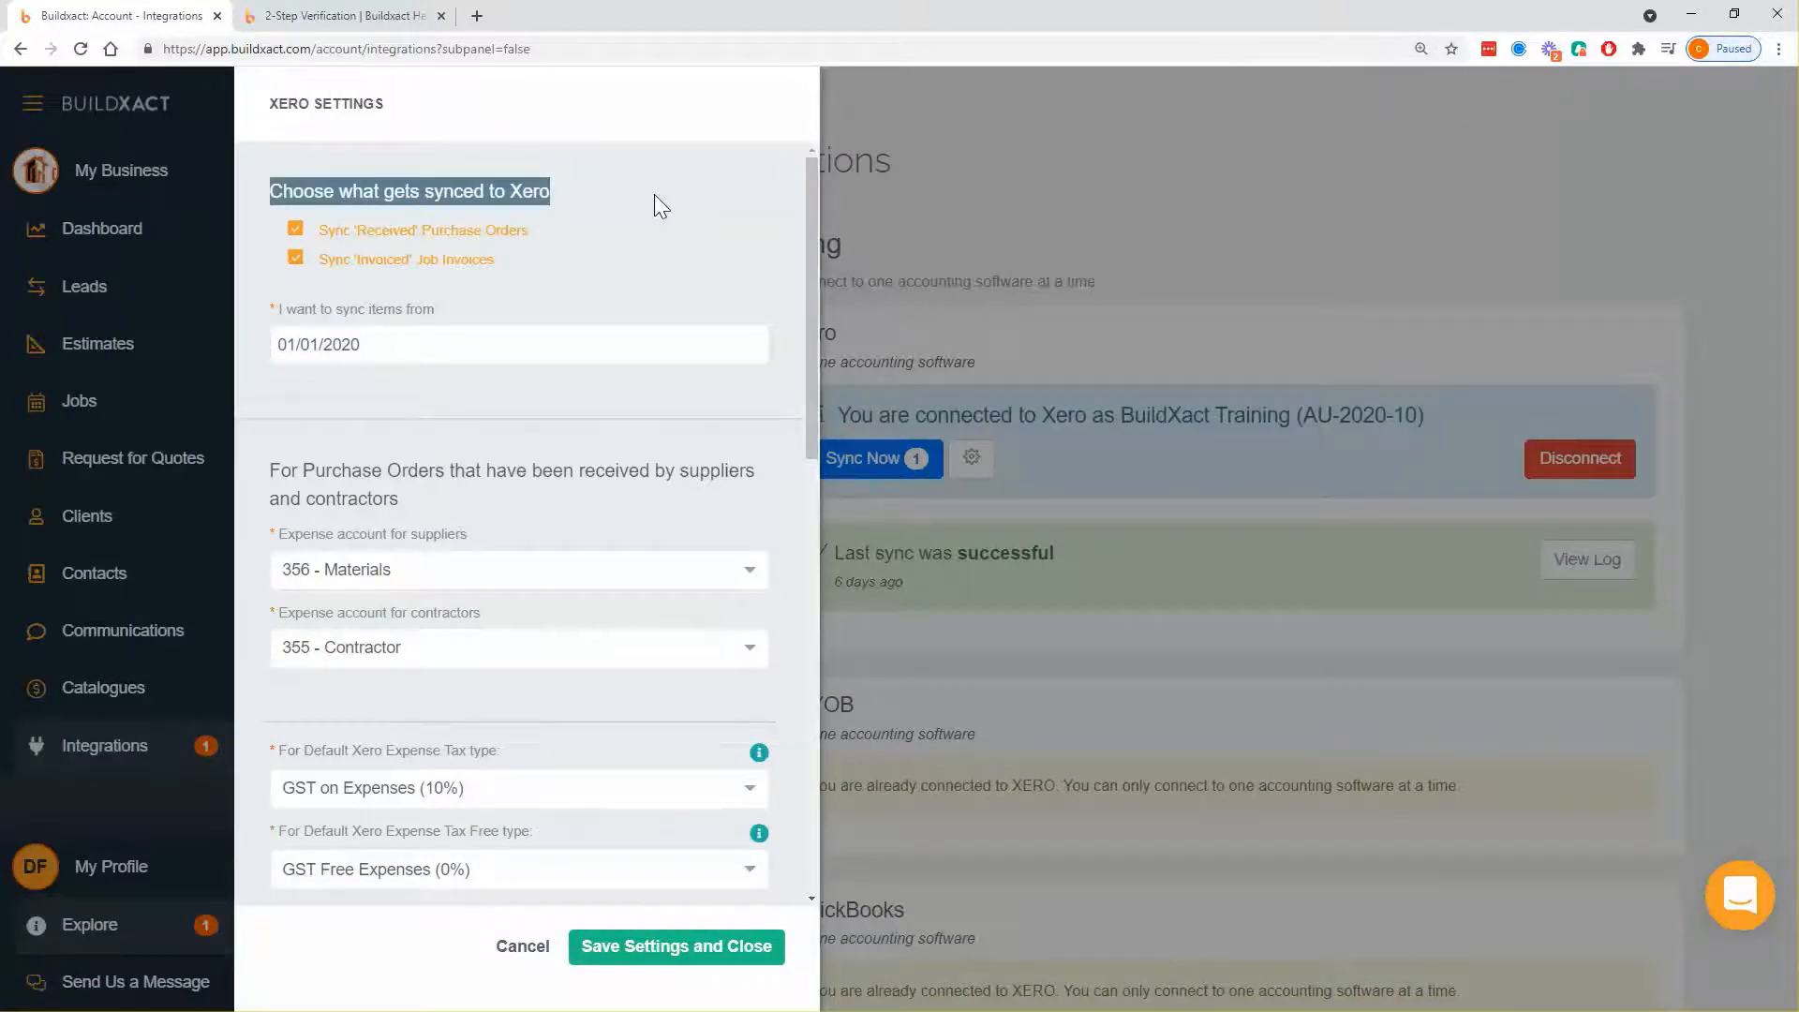
click(610, 260)
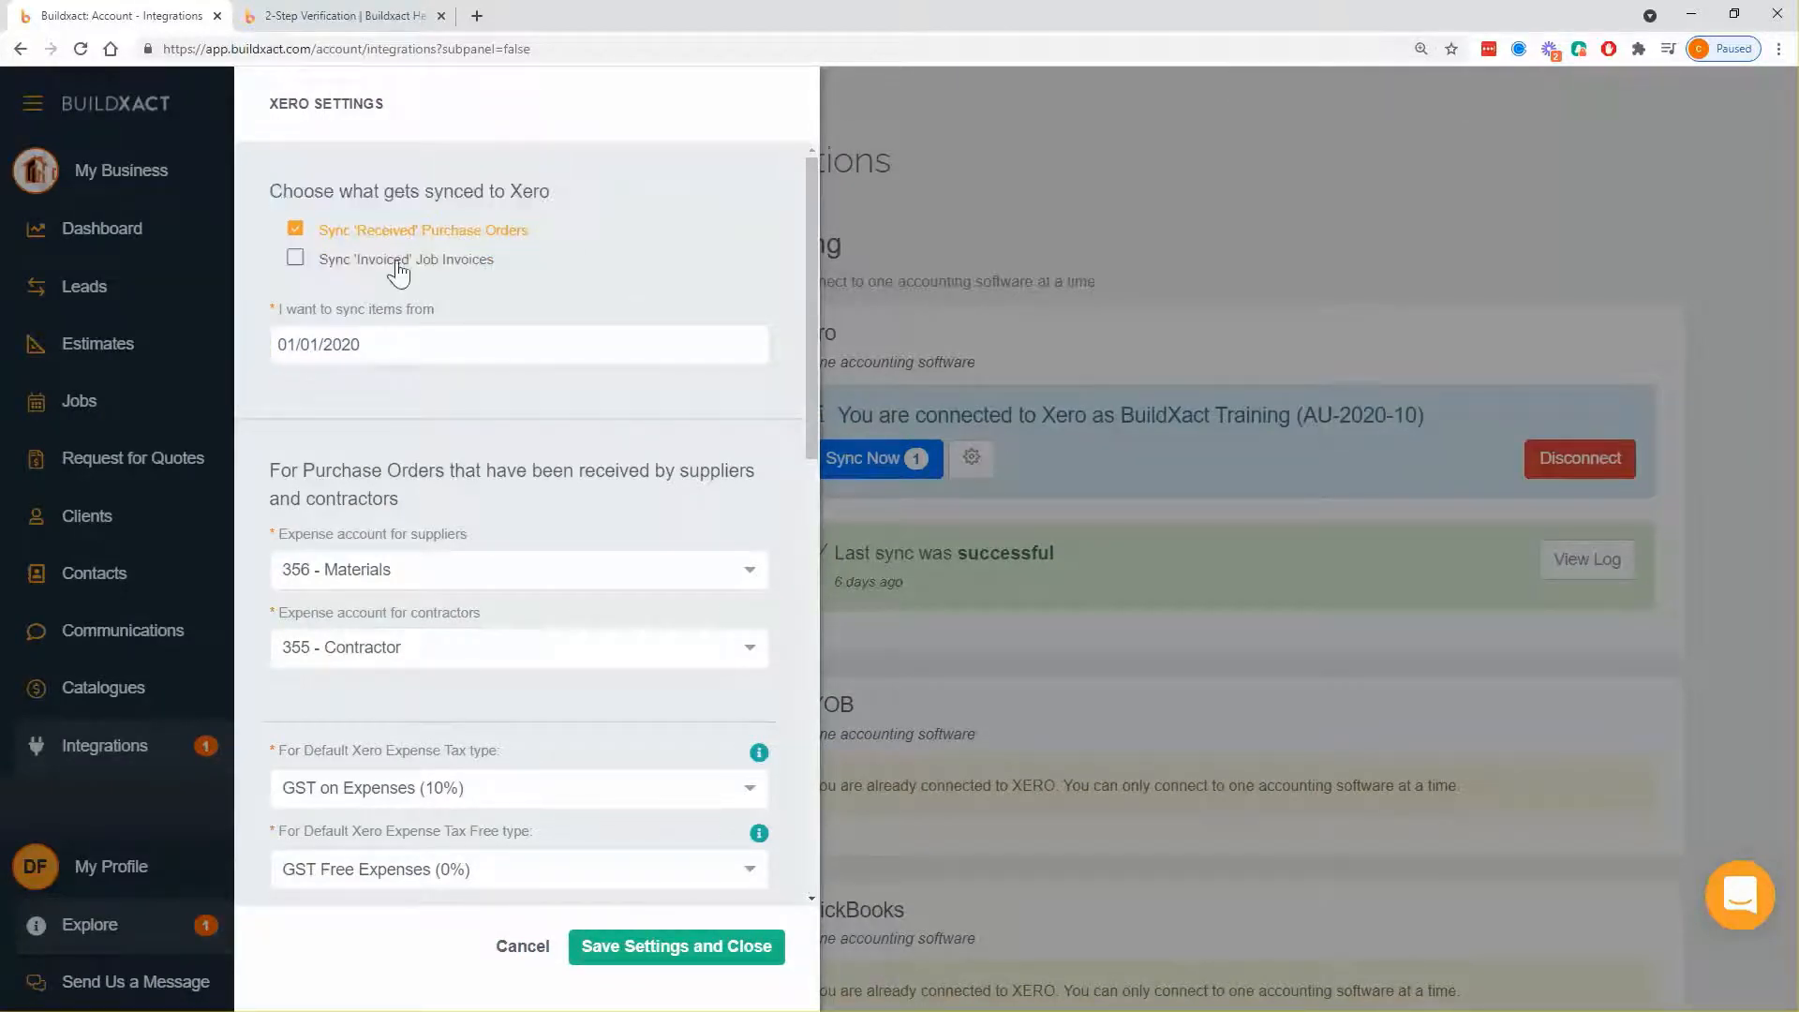
drag(266, 238, 557, 242)
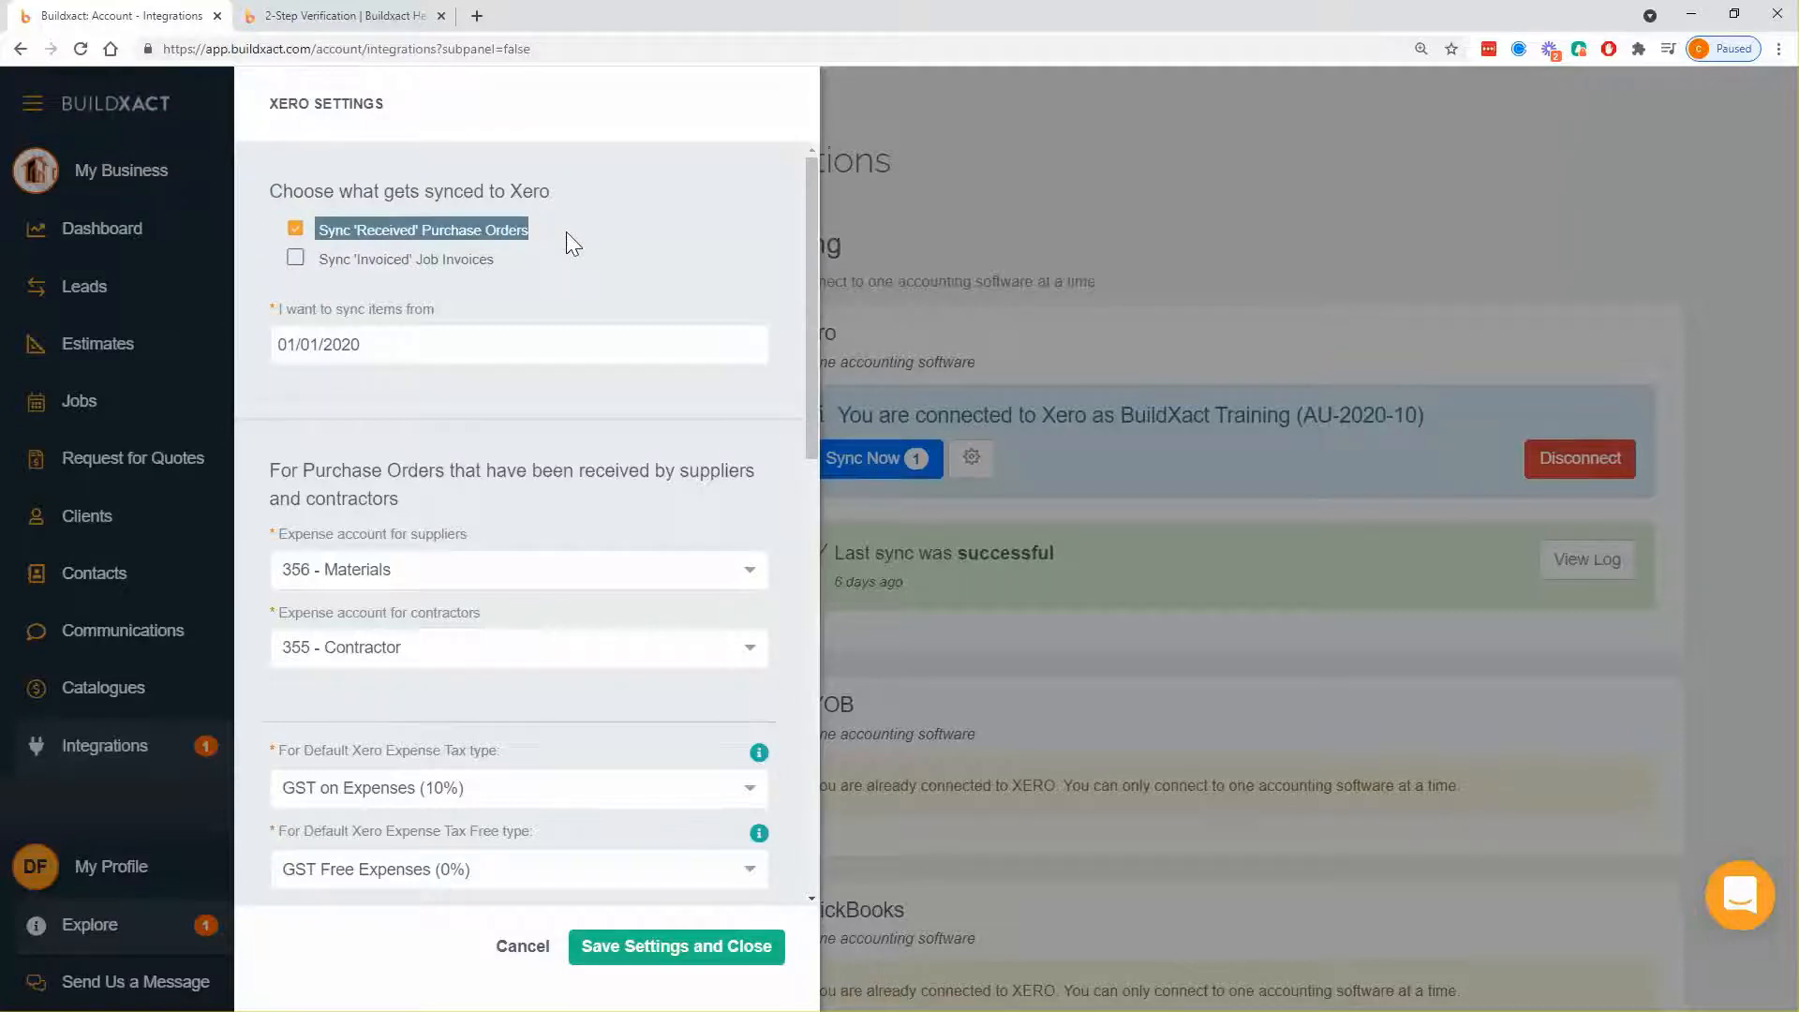
click(334, 263)
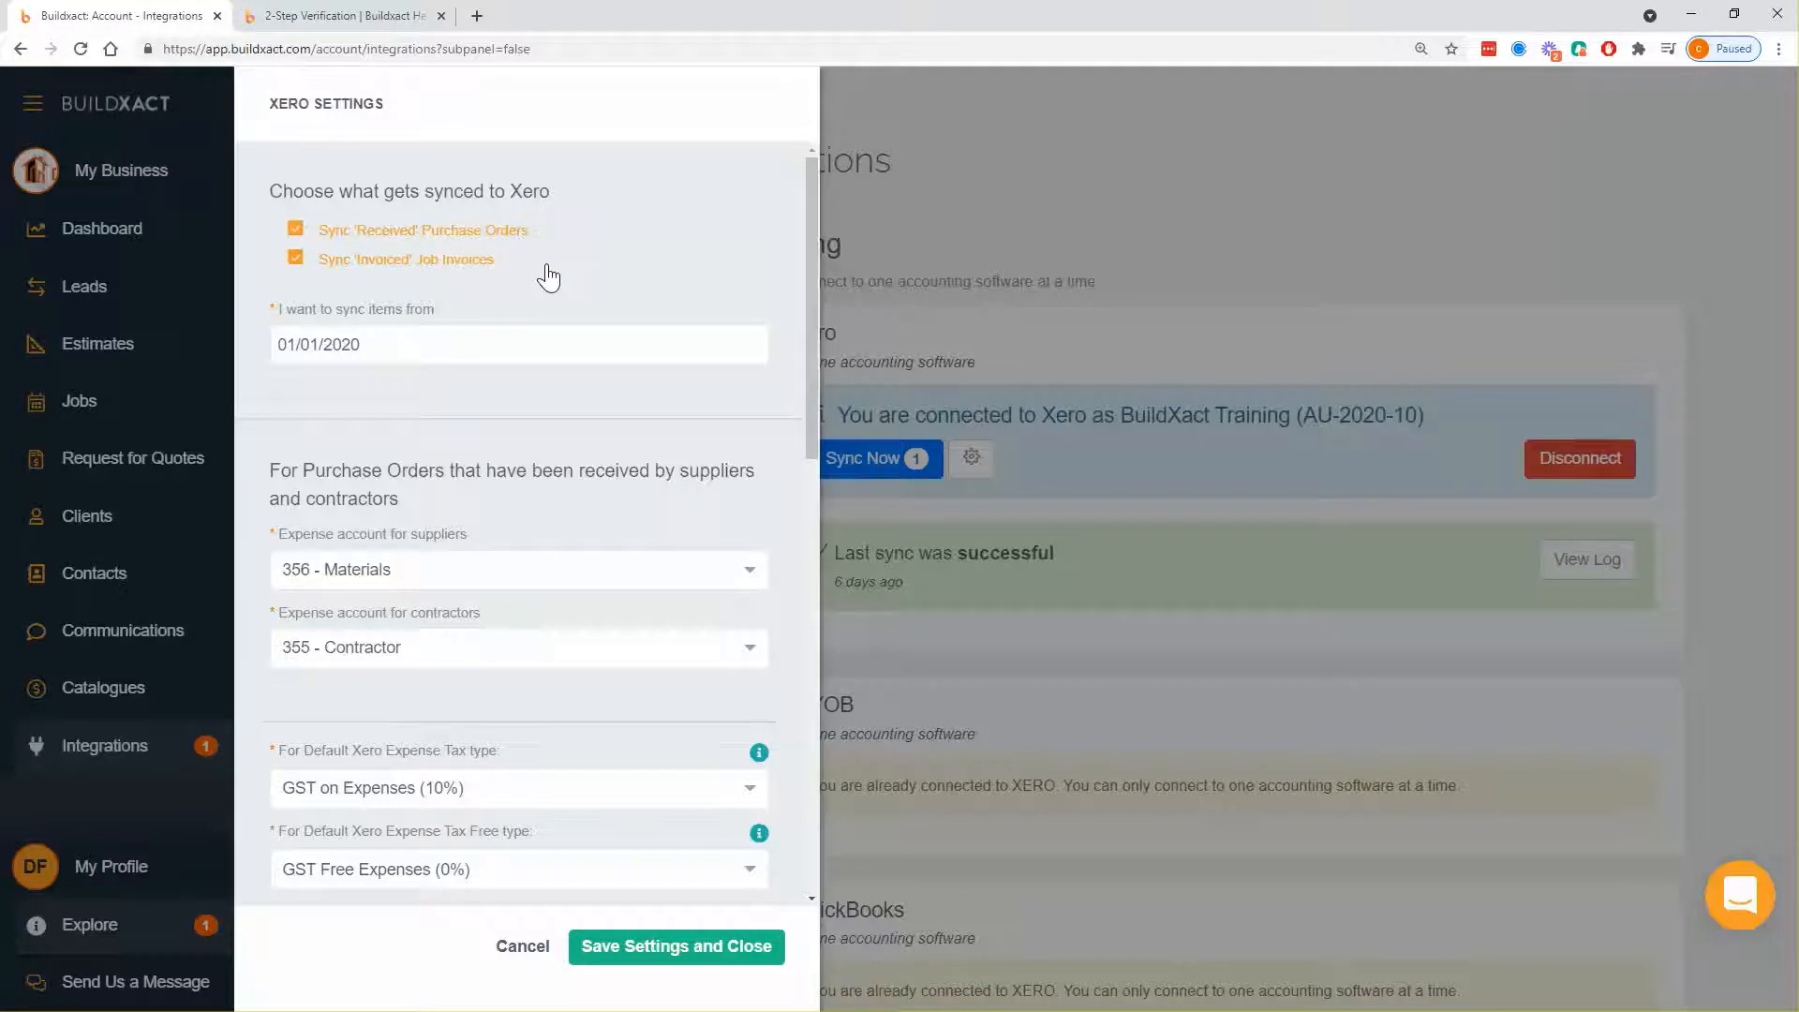
Step: Examine the start date for syncing items and its calendar without choosing another date
click(415, 350)
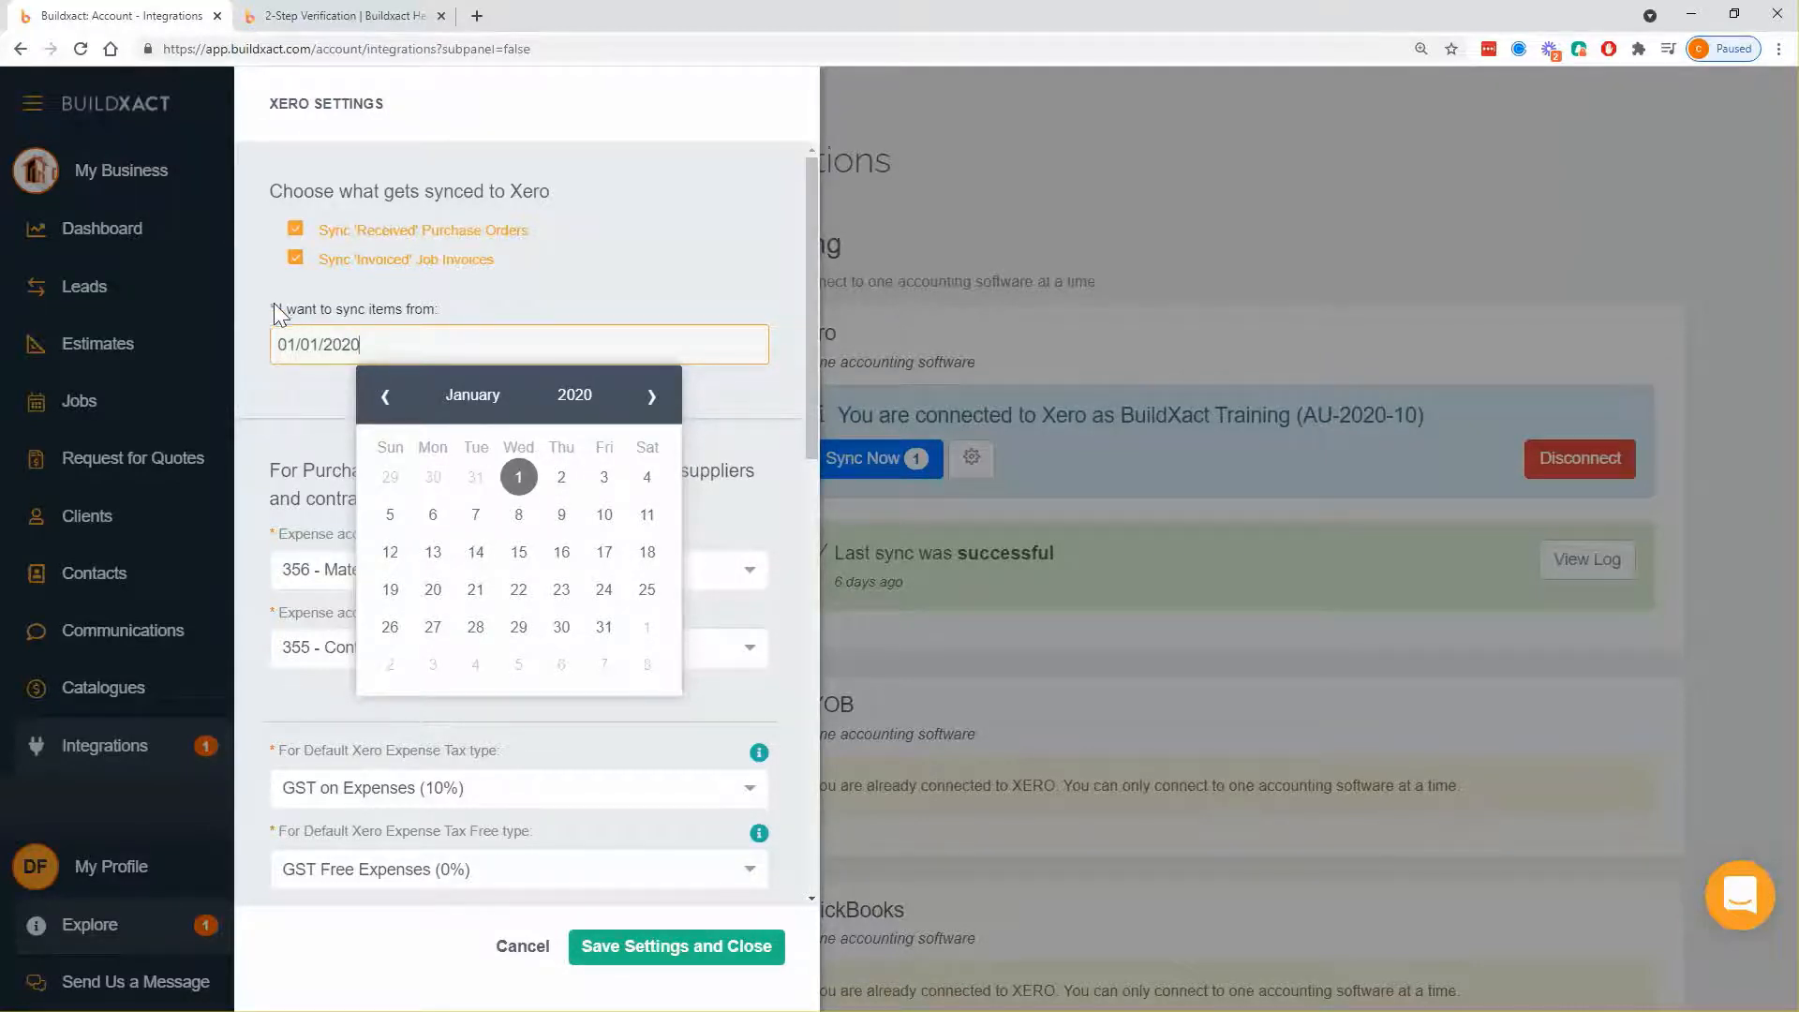
drag(274, 302, 444, 296)
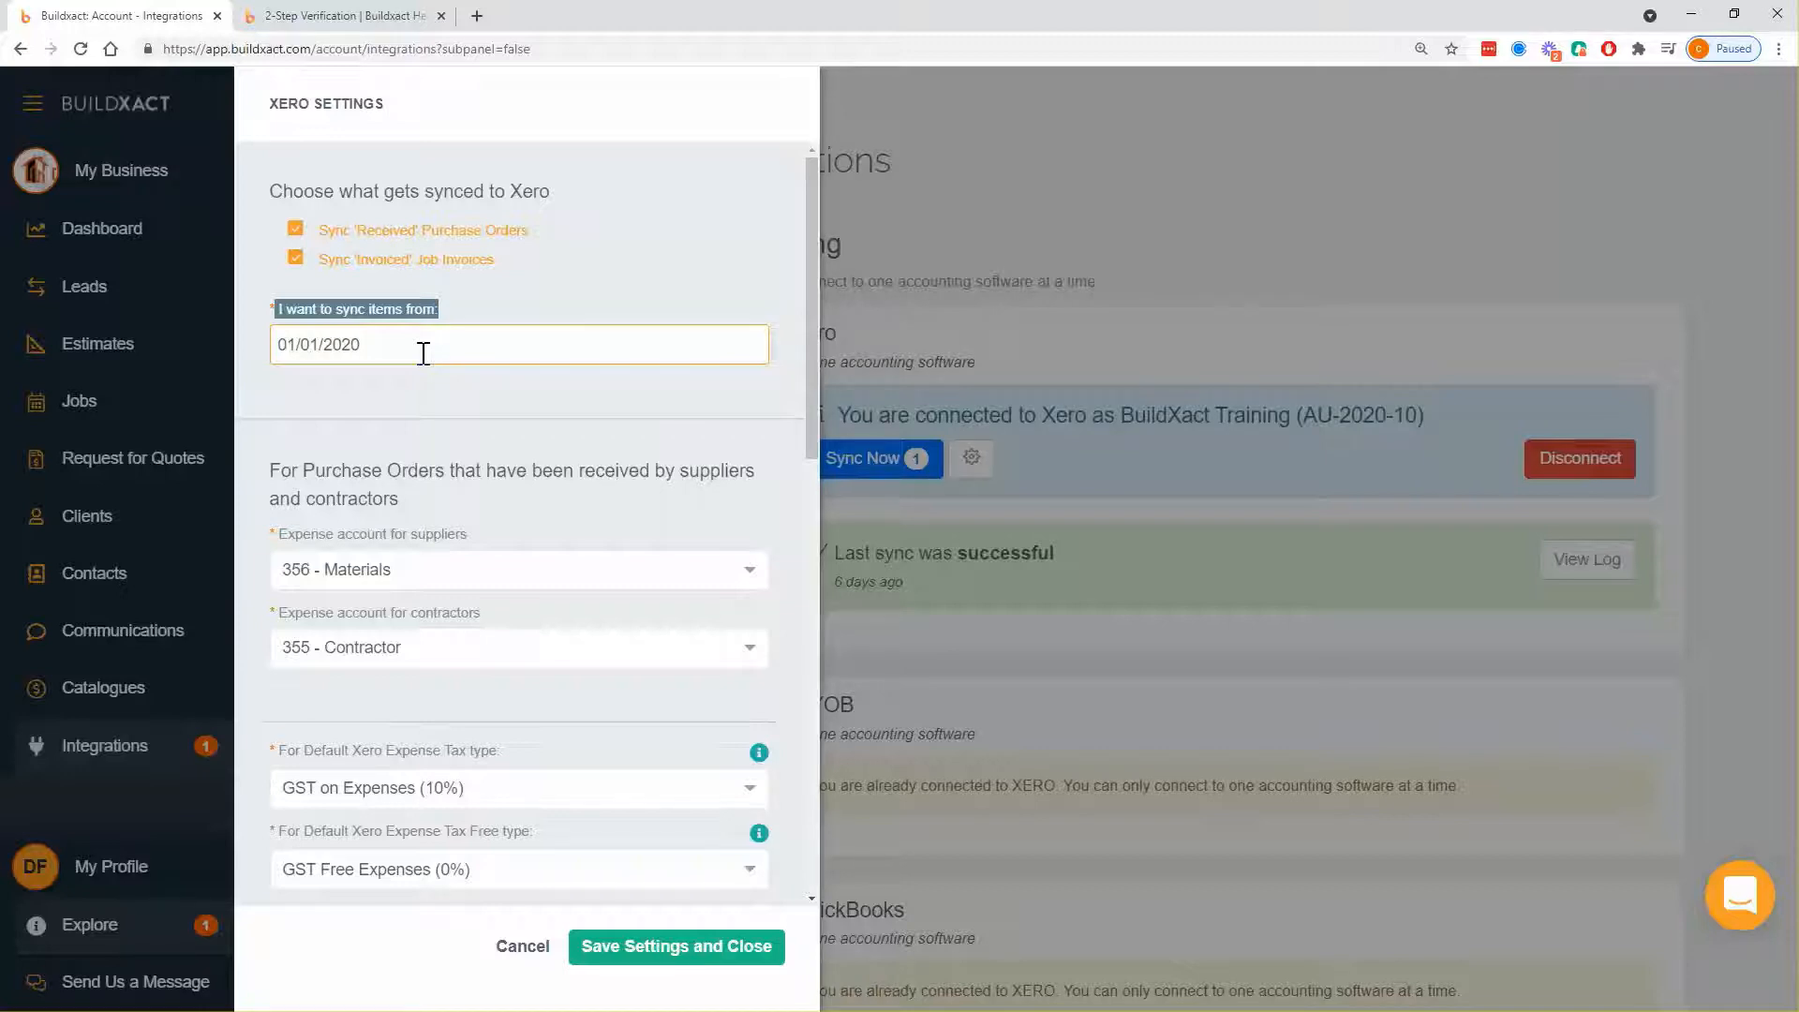
click(393, 352)
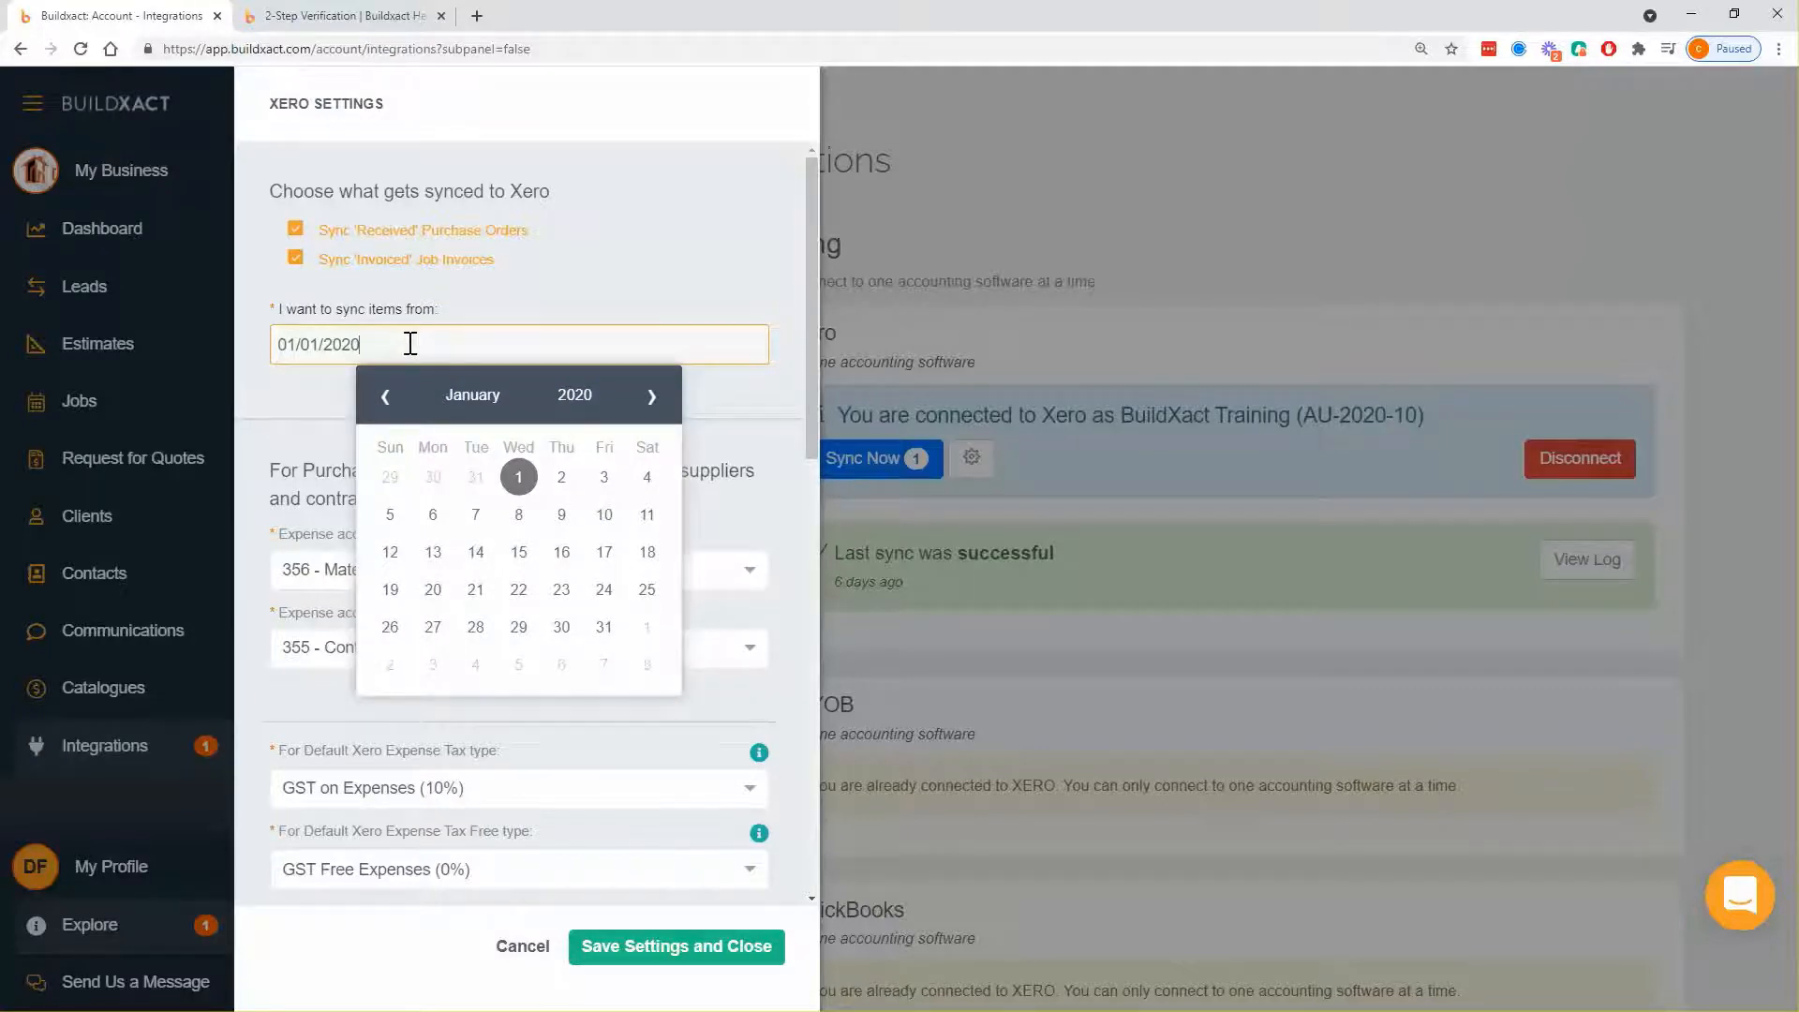
click(567, 281)
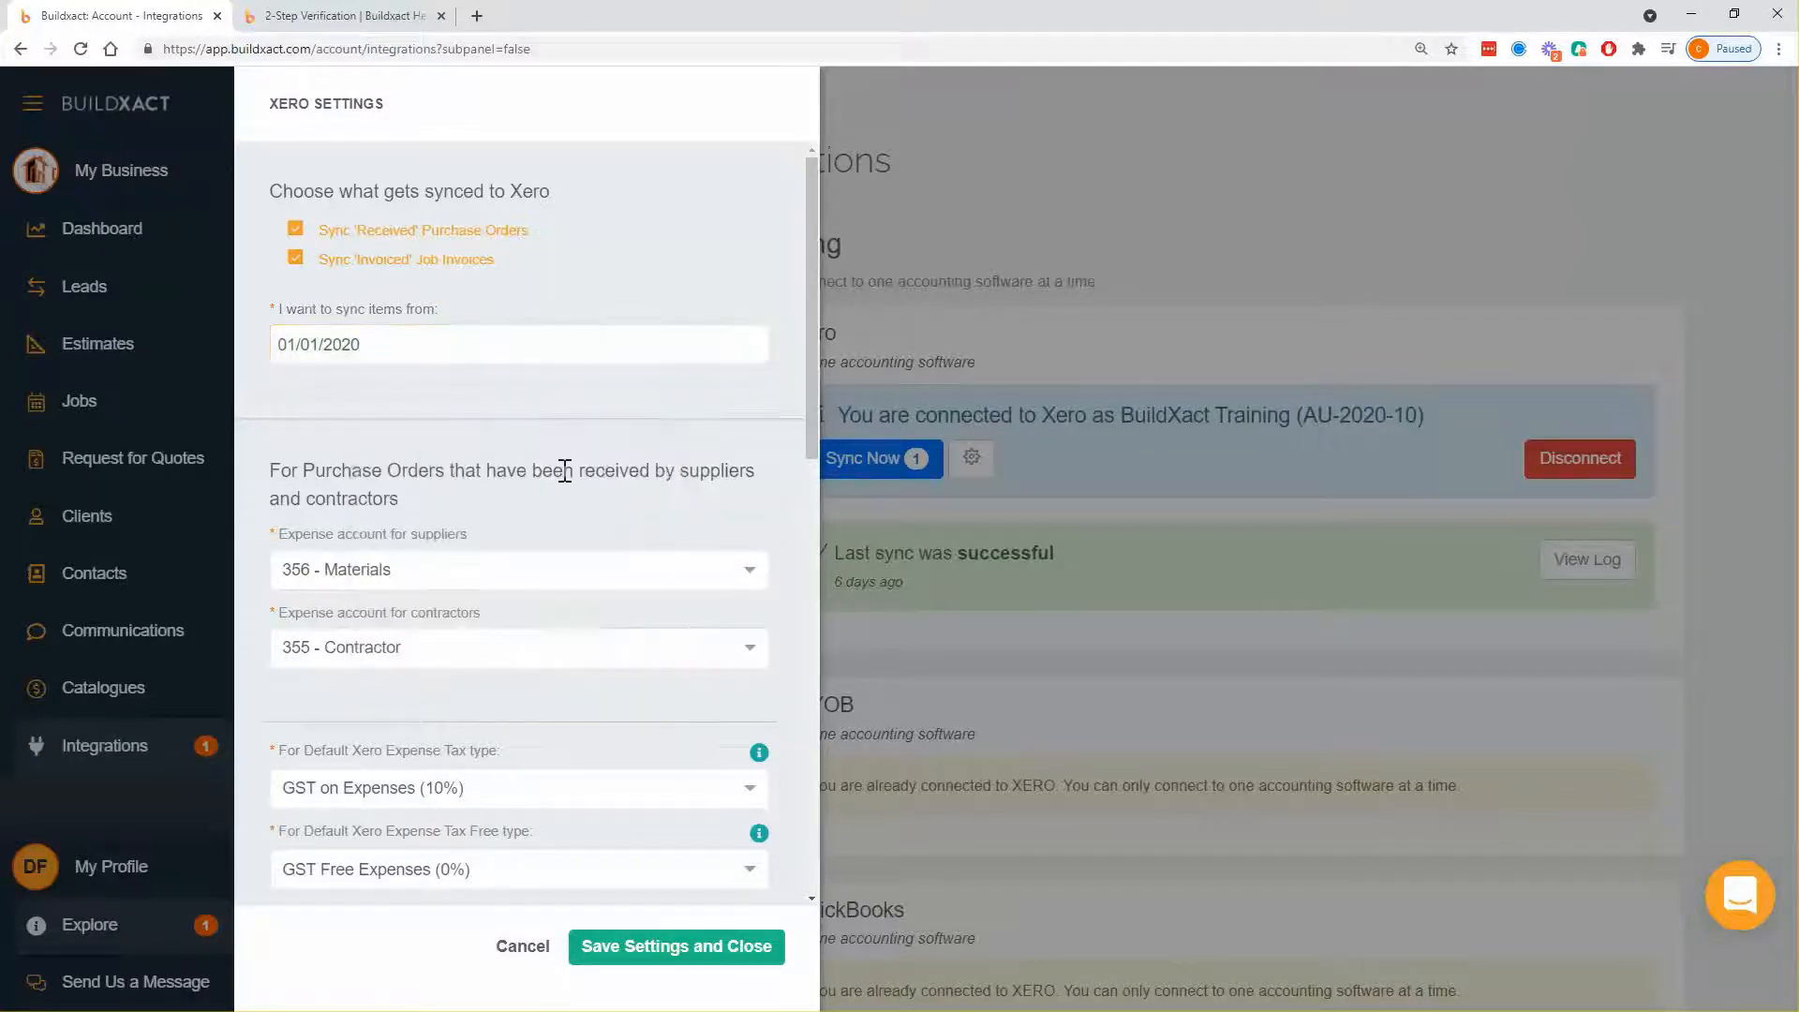
Step: Choose 356 - Materials as the supplier expense account for received purchase orders
scroll(563, 472, down, 1)
scroll(564, 473, down, 3)
drag(279, 200, 493, 388)
click(480, 397)
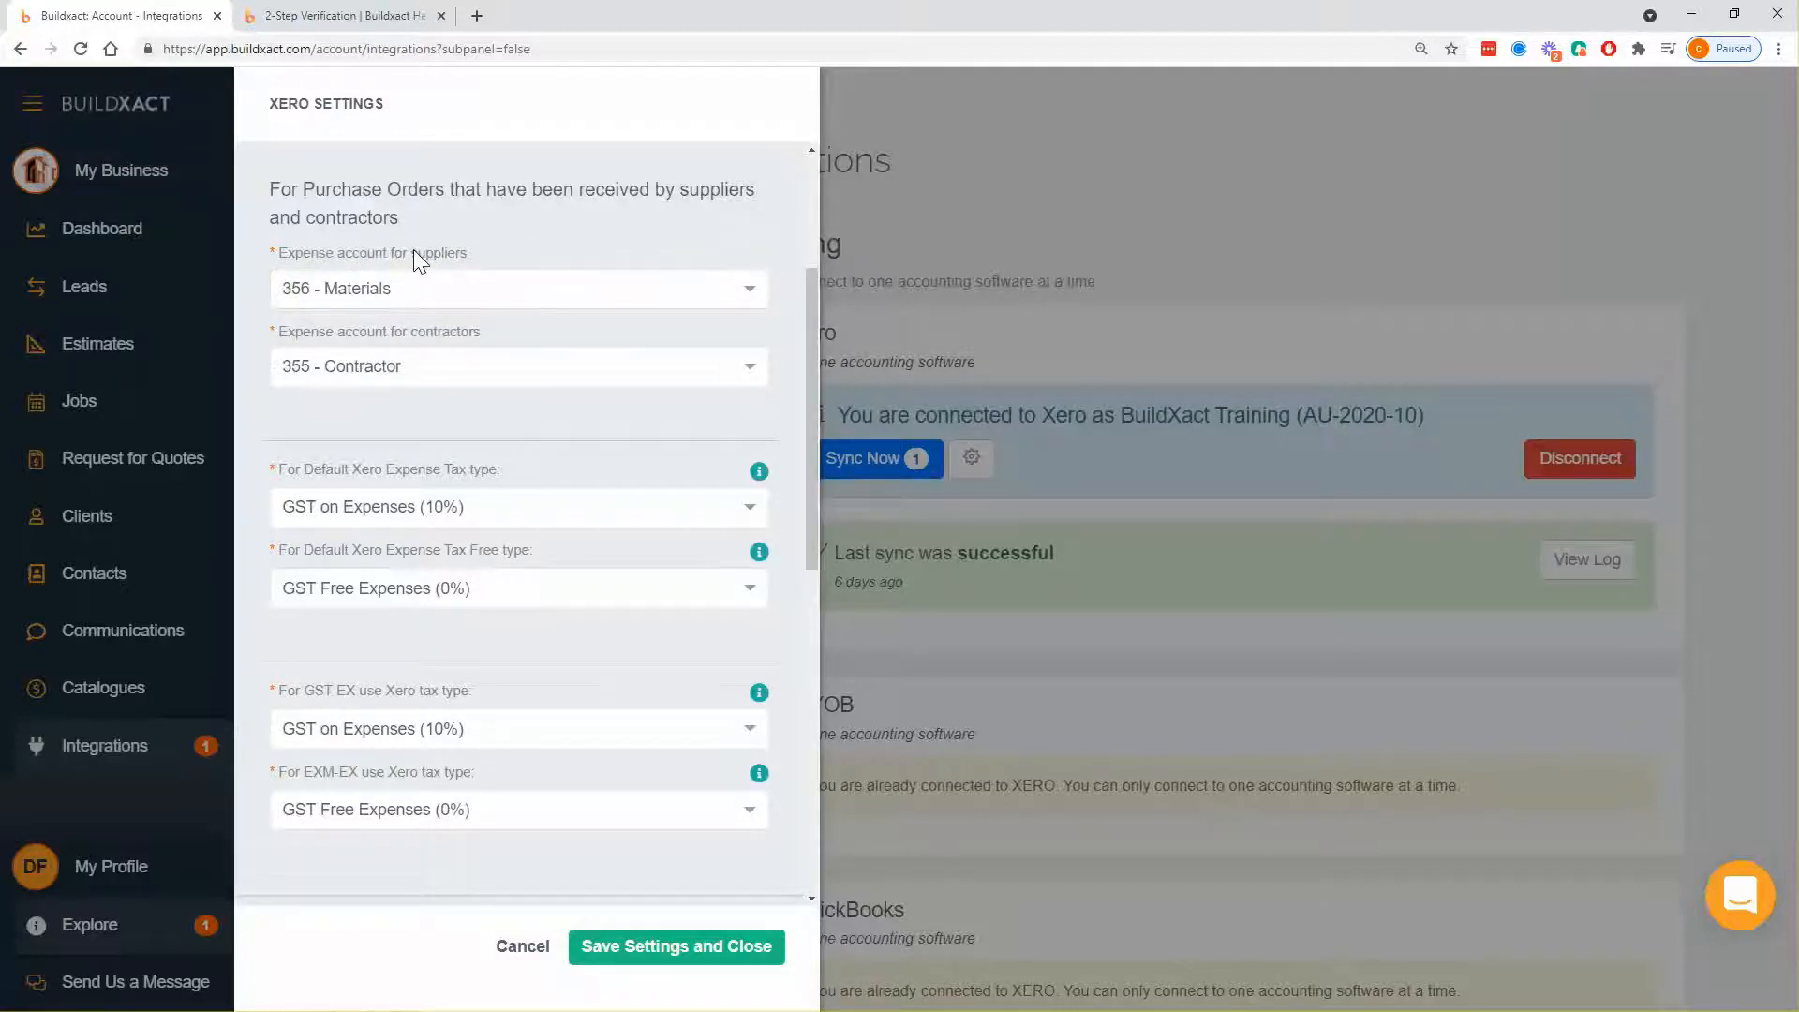
drag(413, 251, 489, 267)
click(420, 290)
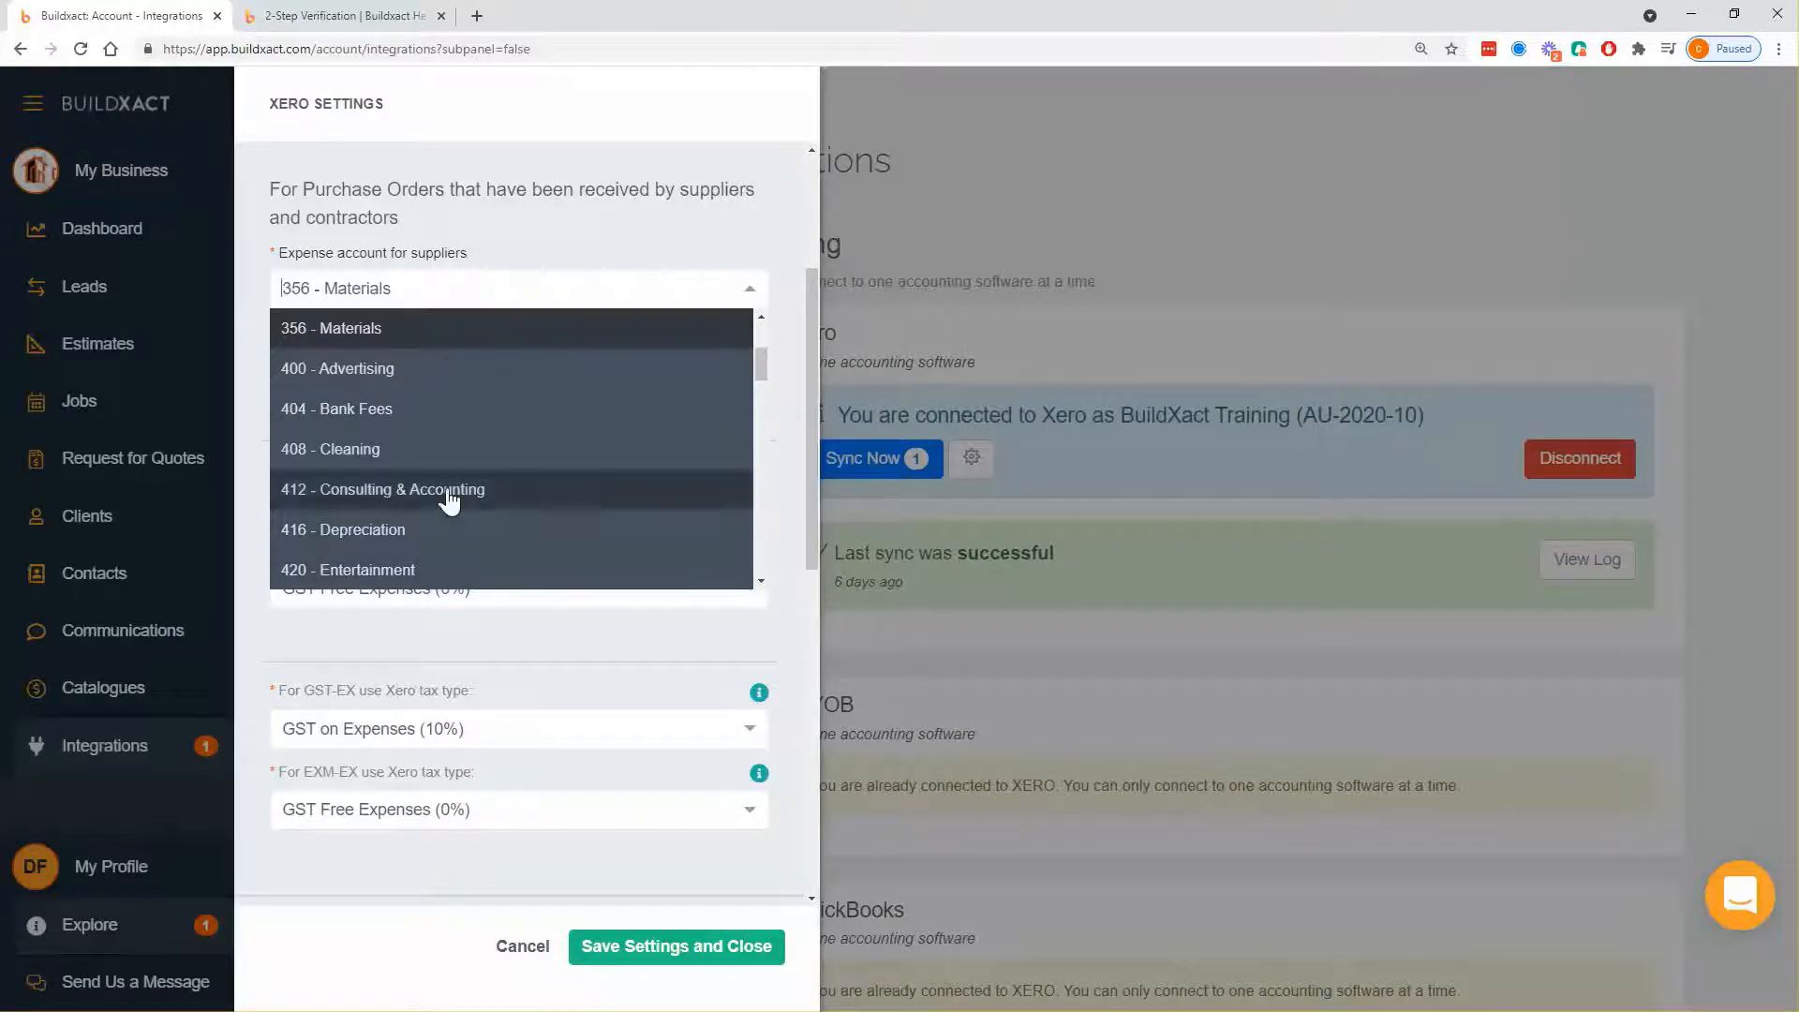
scroll(415, 521, up, 1)
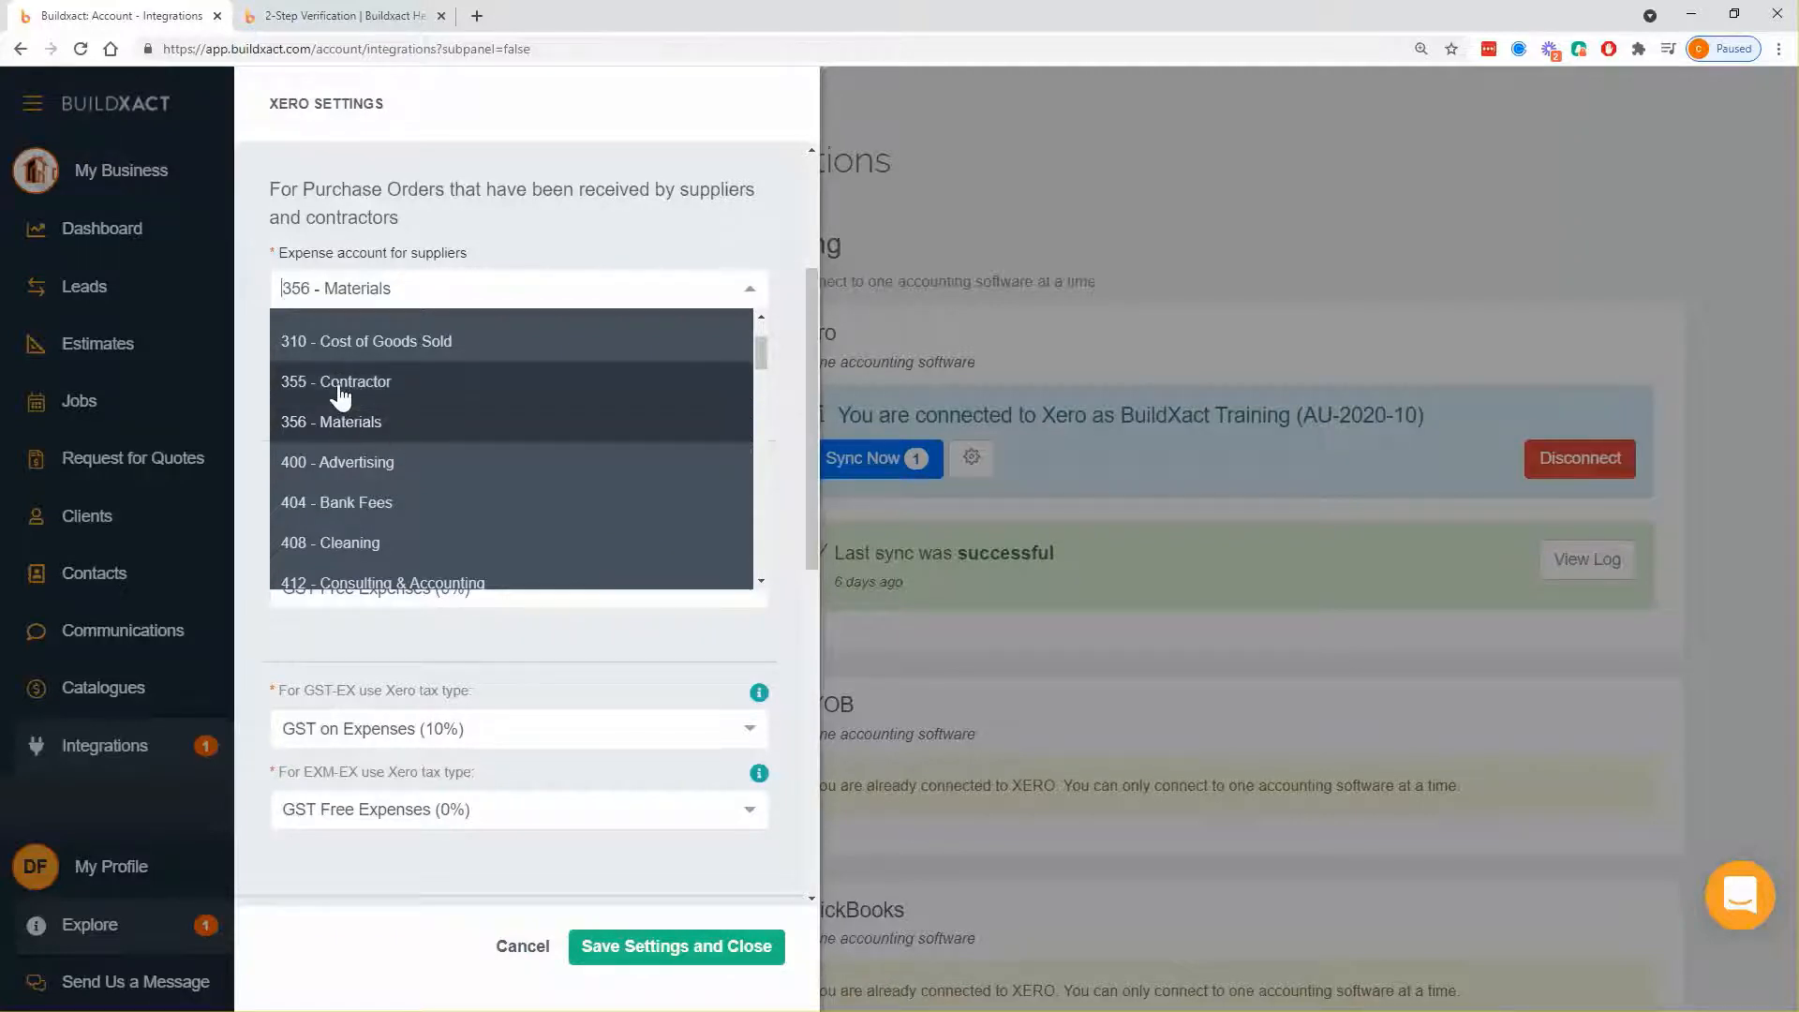
click(359, 432)
Step: Look through the accounts available as the expense account for contractors without choosing another one
drag(480, 334, 267, 333)
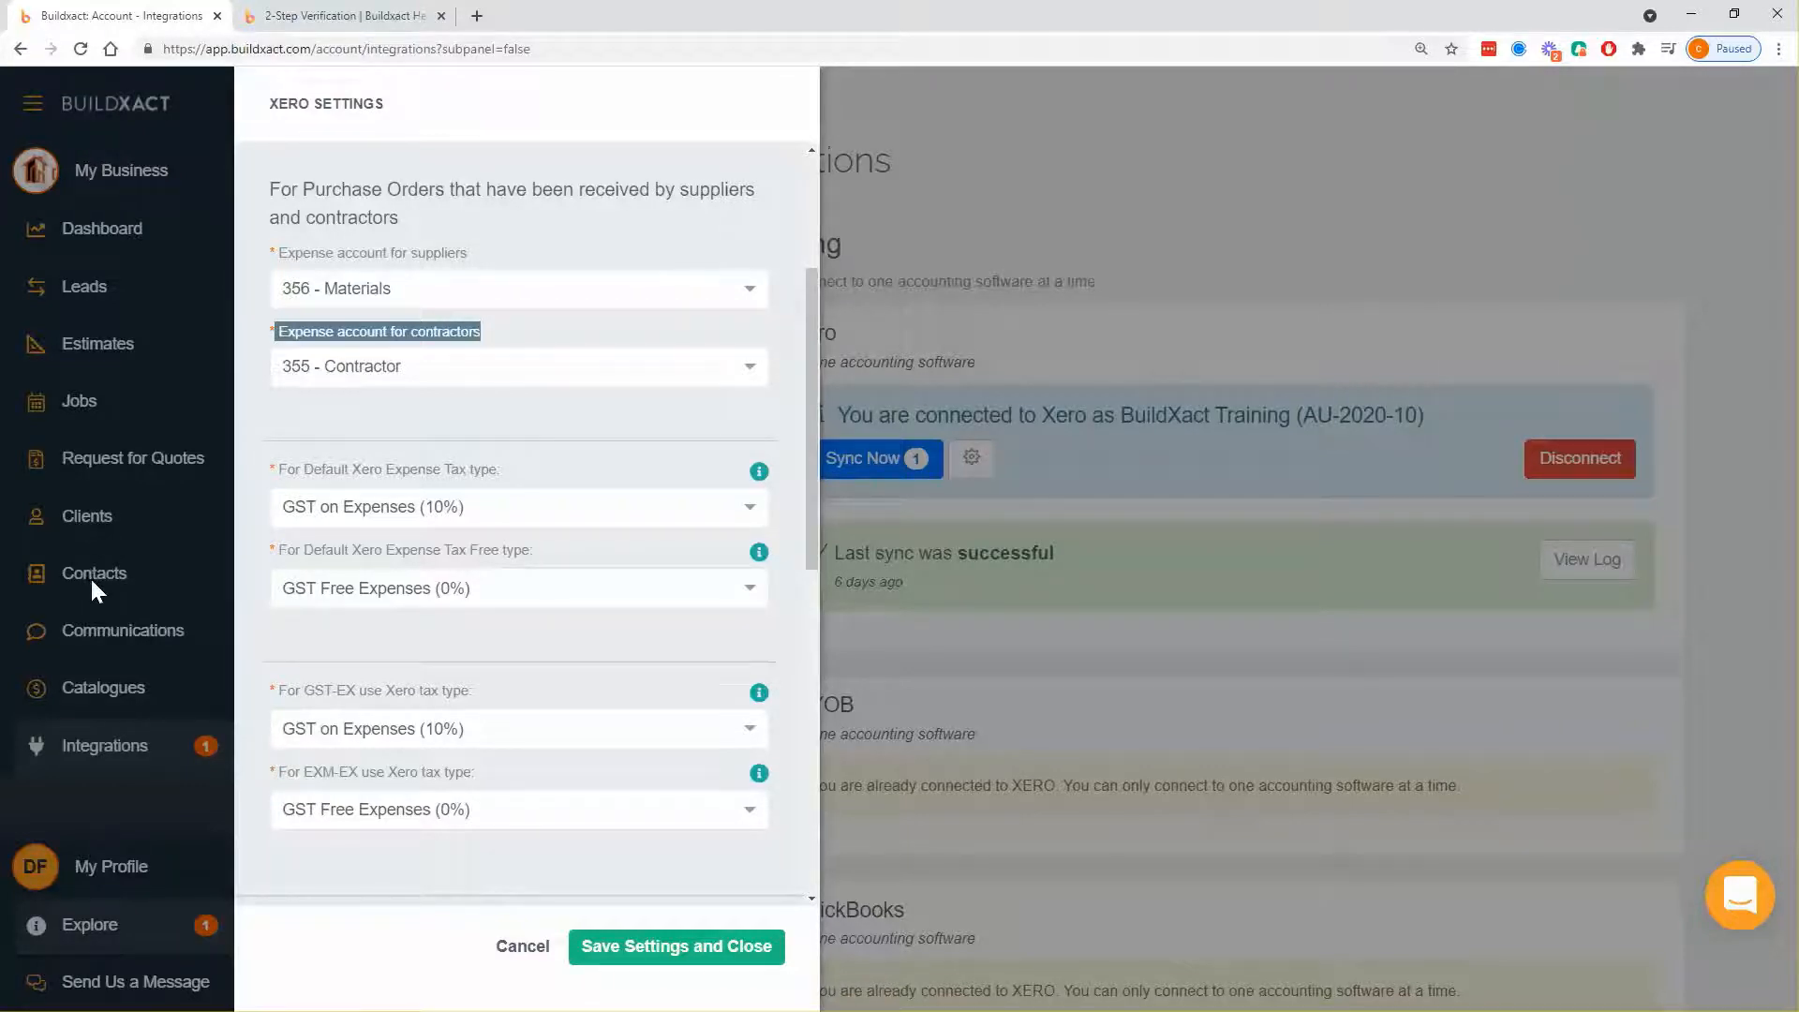
click(395, 368)
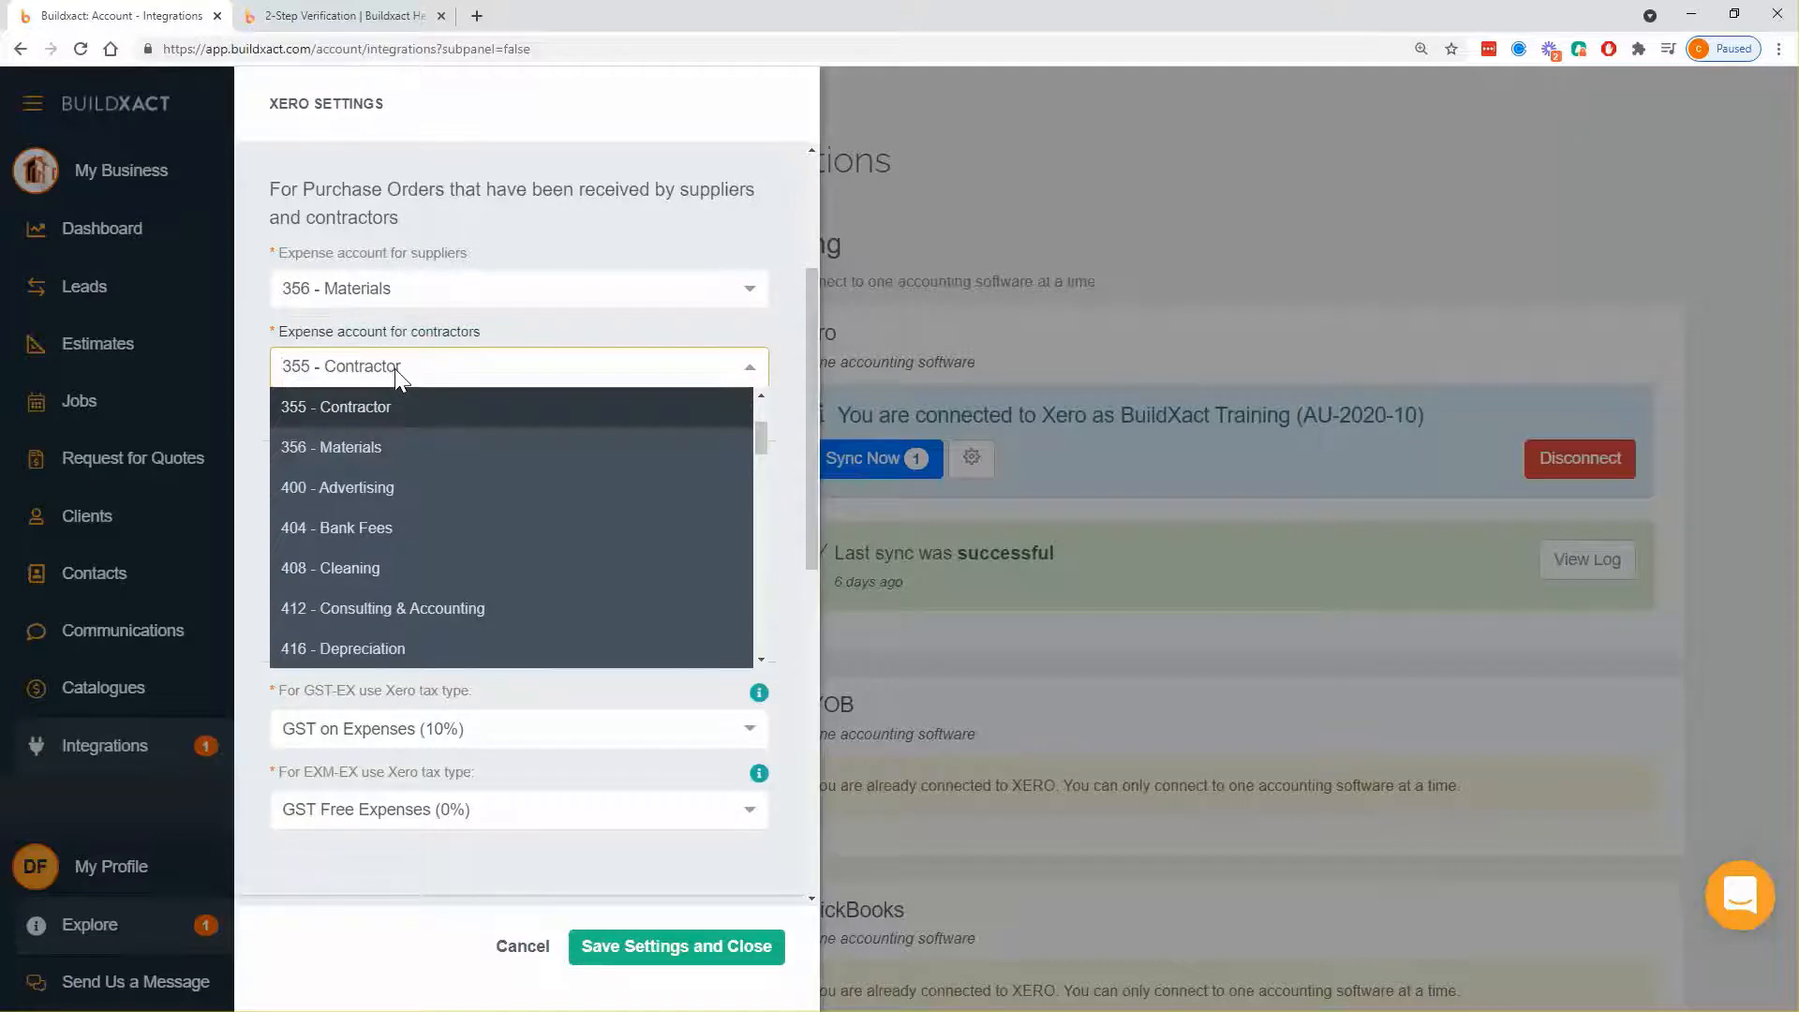
click(520, 356)
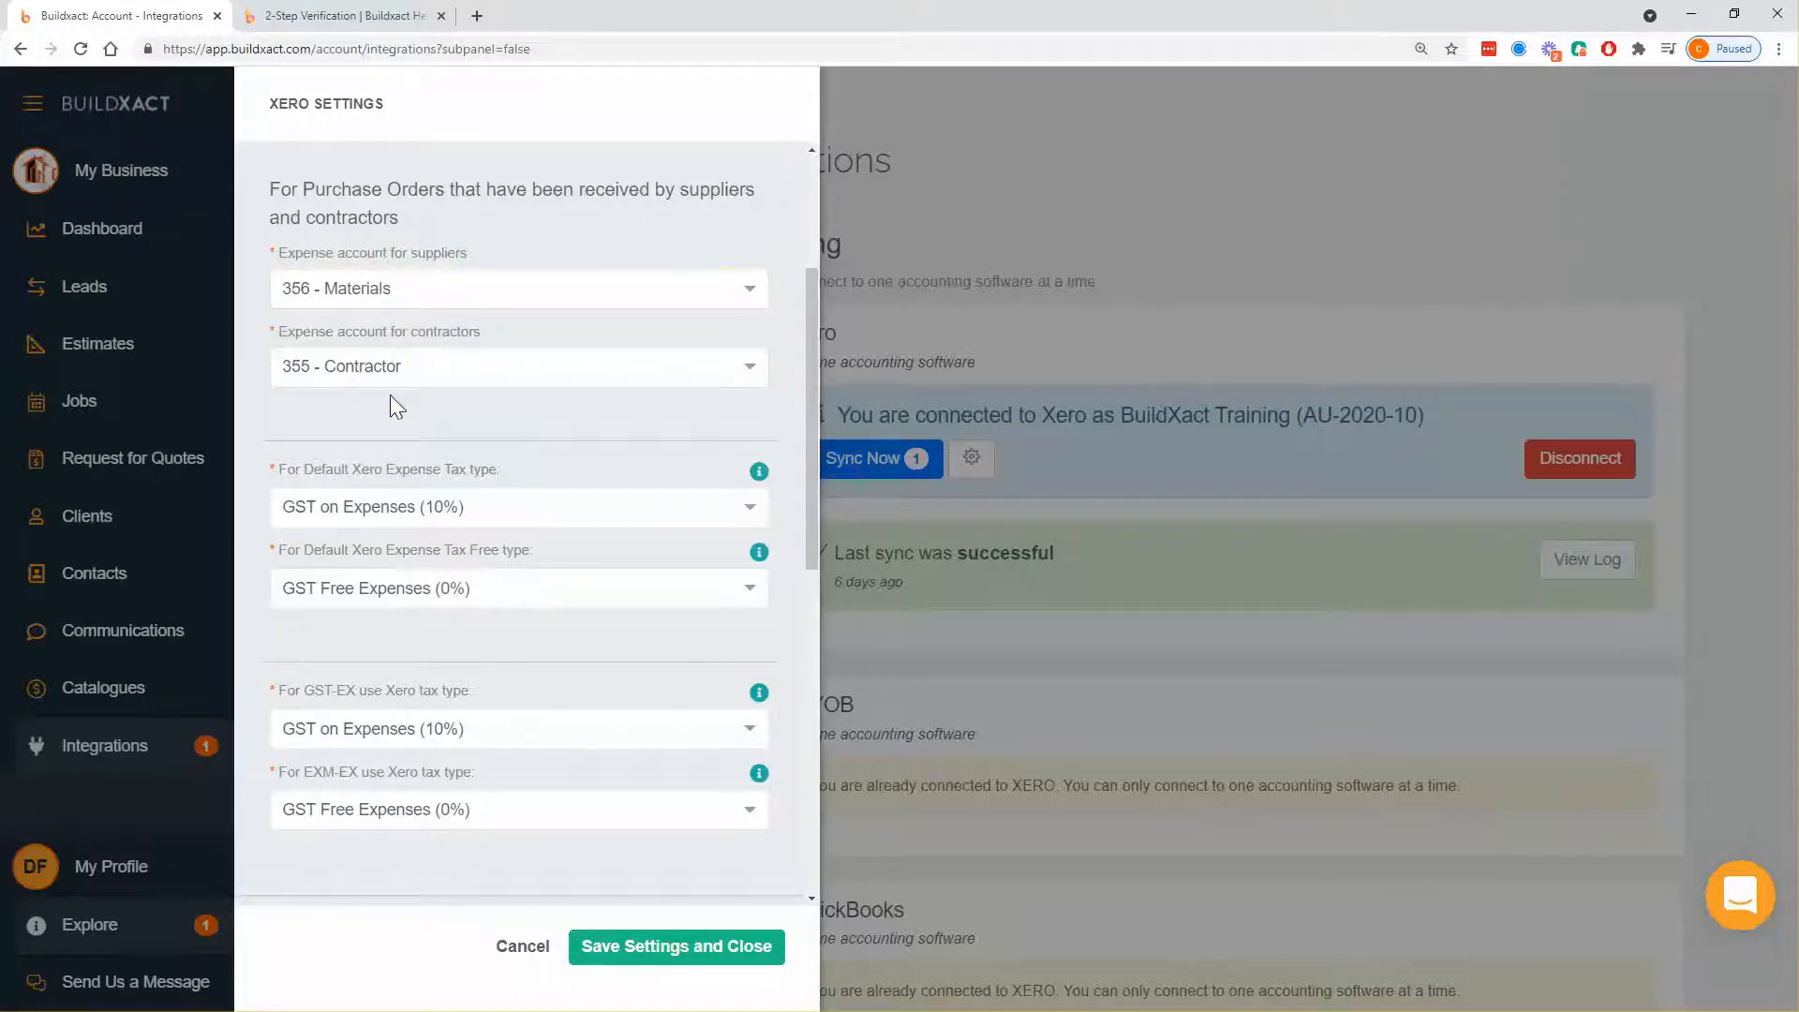
Step: Examine the default Xero expense tax and tax-free types and the tax types mapped to GST-EX and EXM-EX
scroll(496, 459, down, 2)
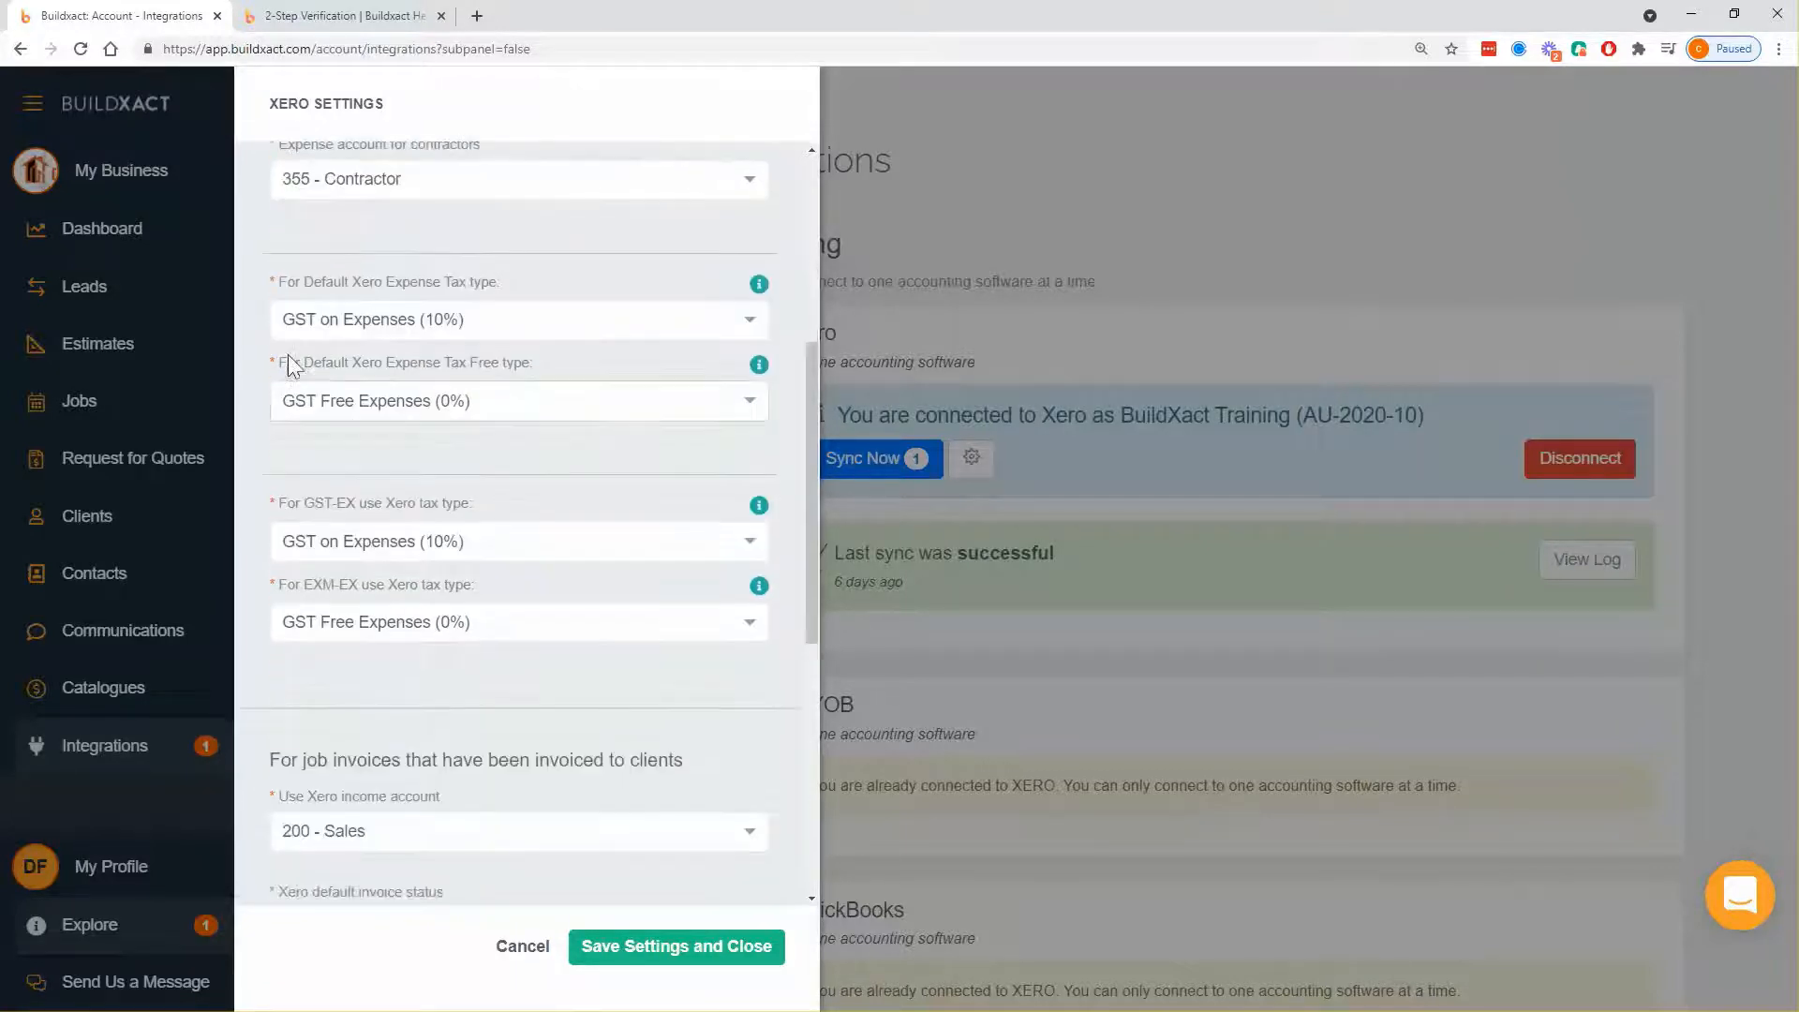
drag(266, 272, 530, 628)
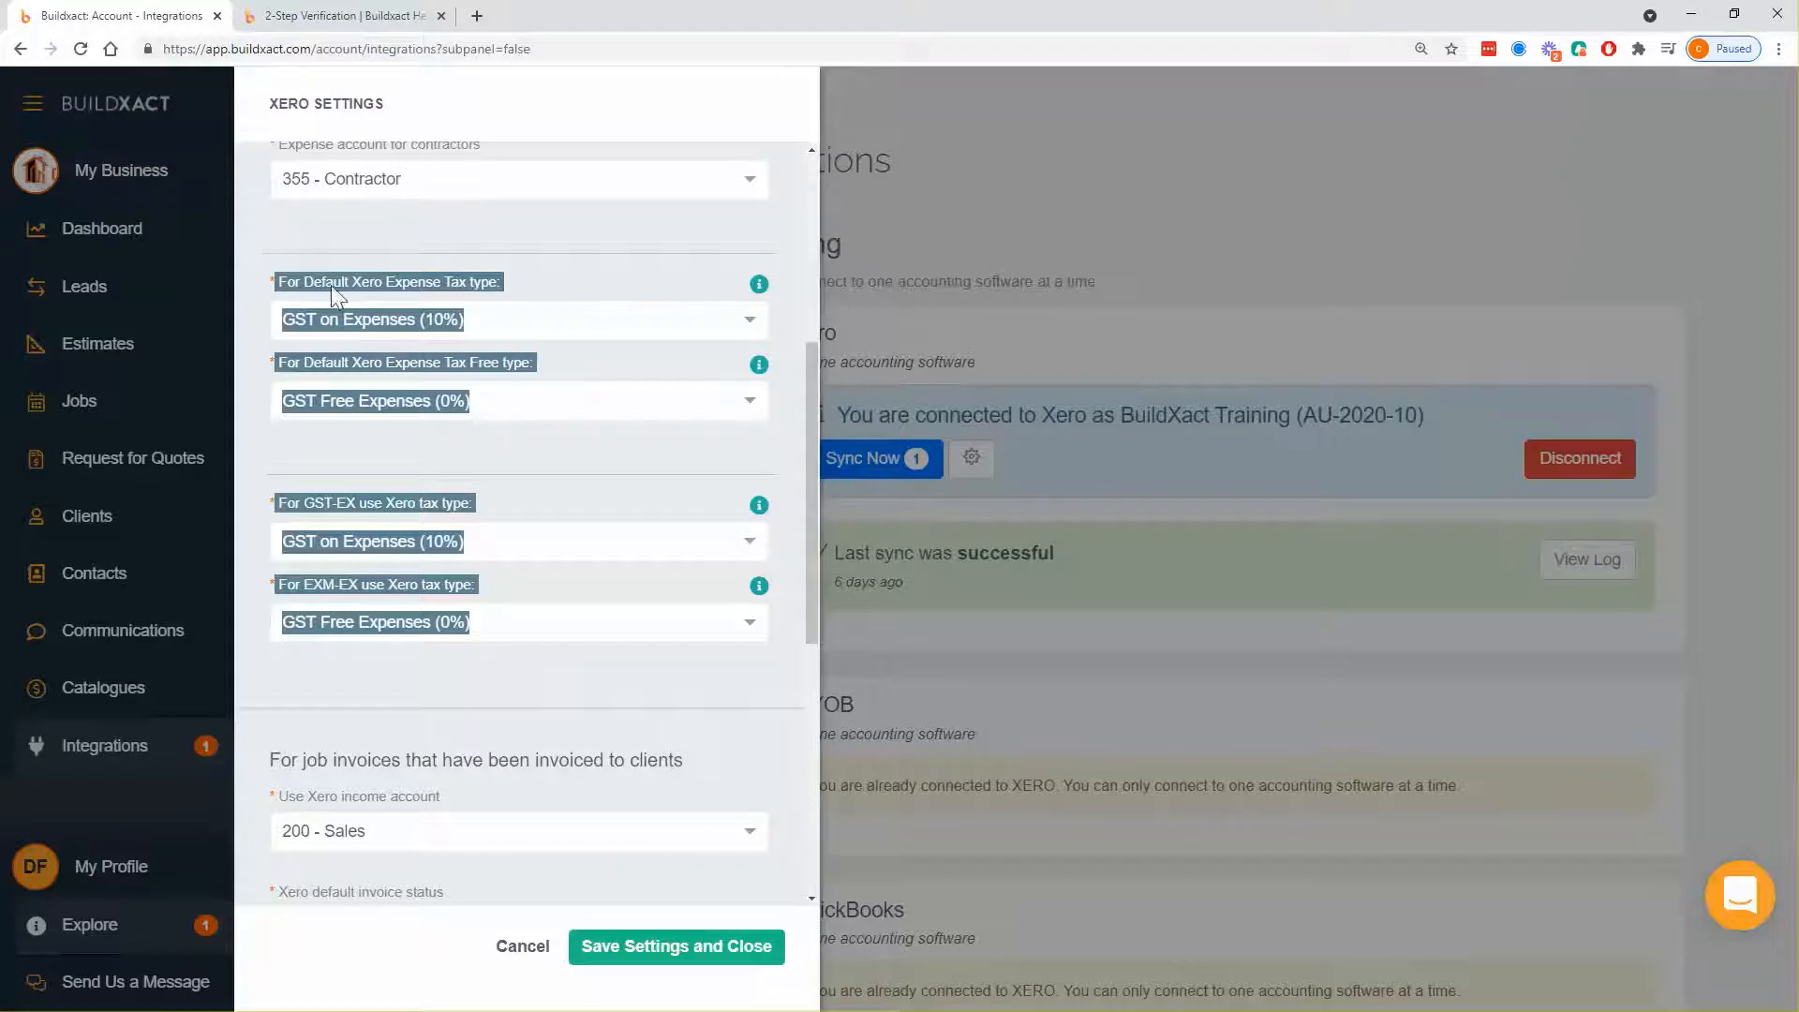
click(465, 666)
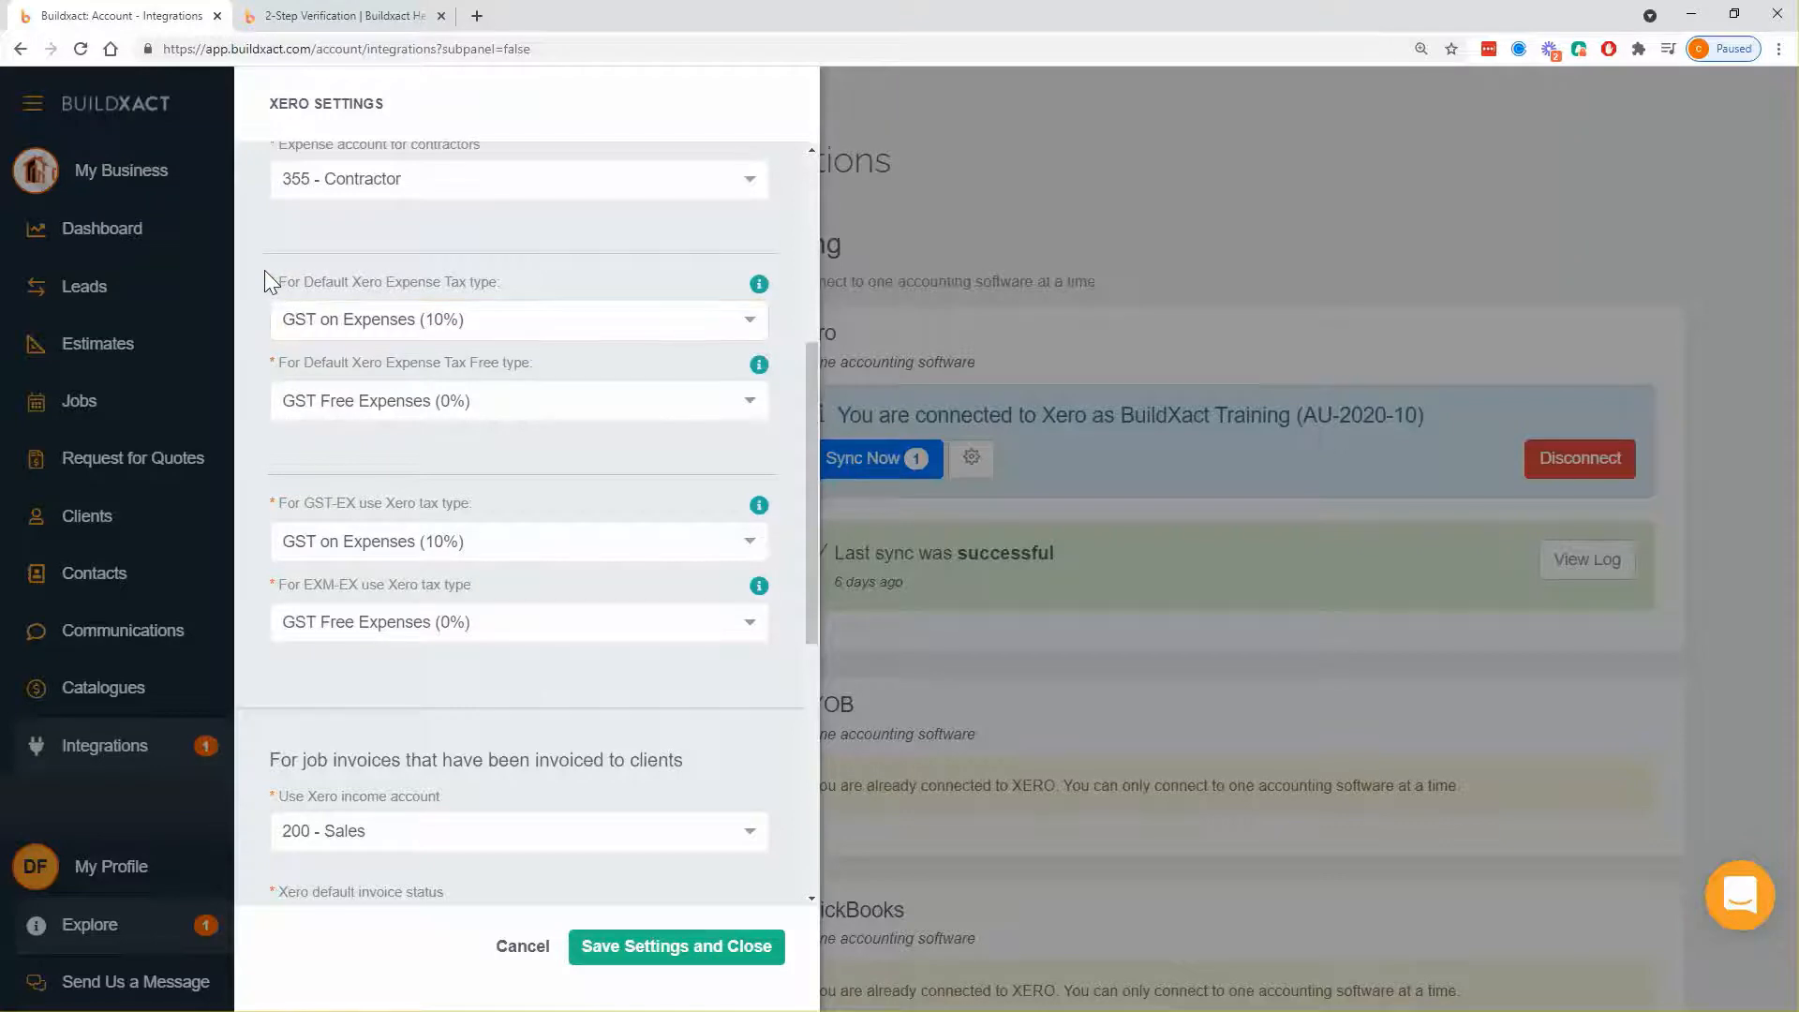
drag(264, 270, 508, 416)
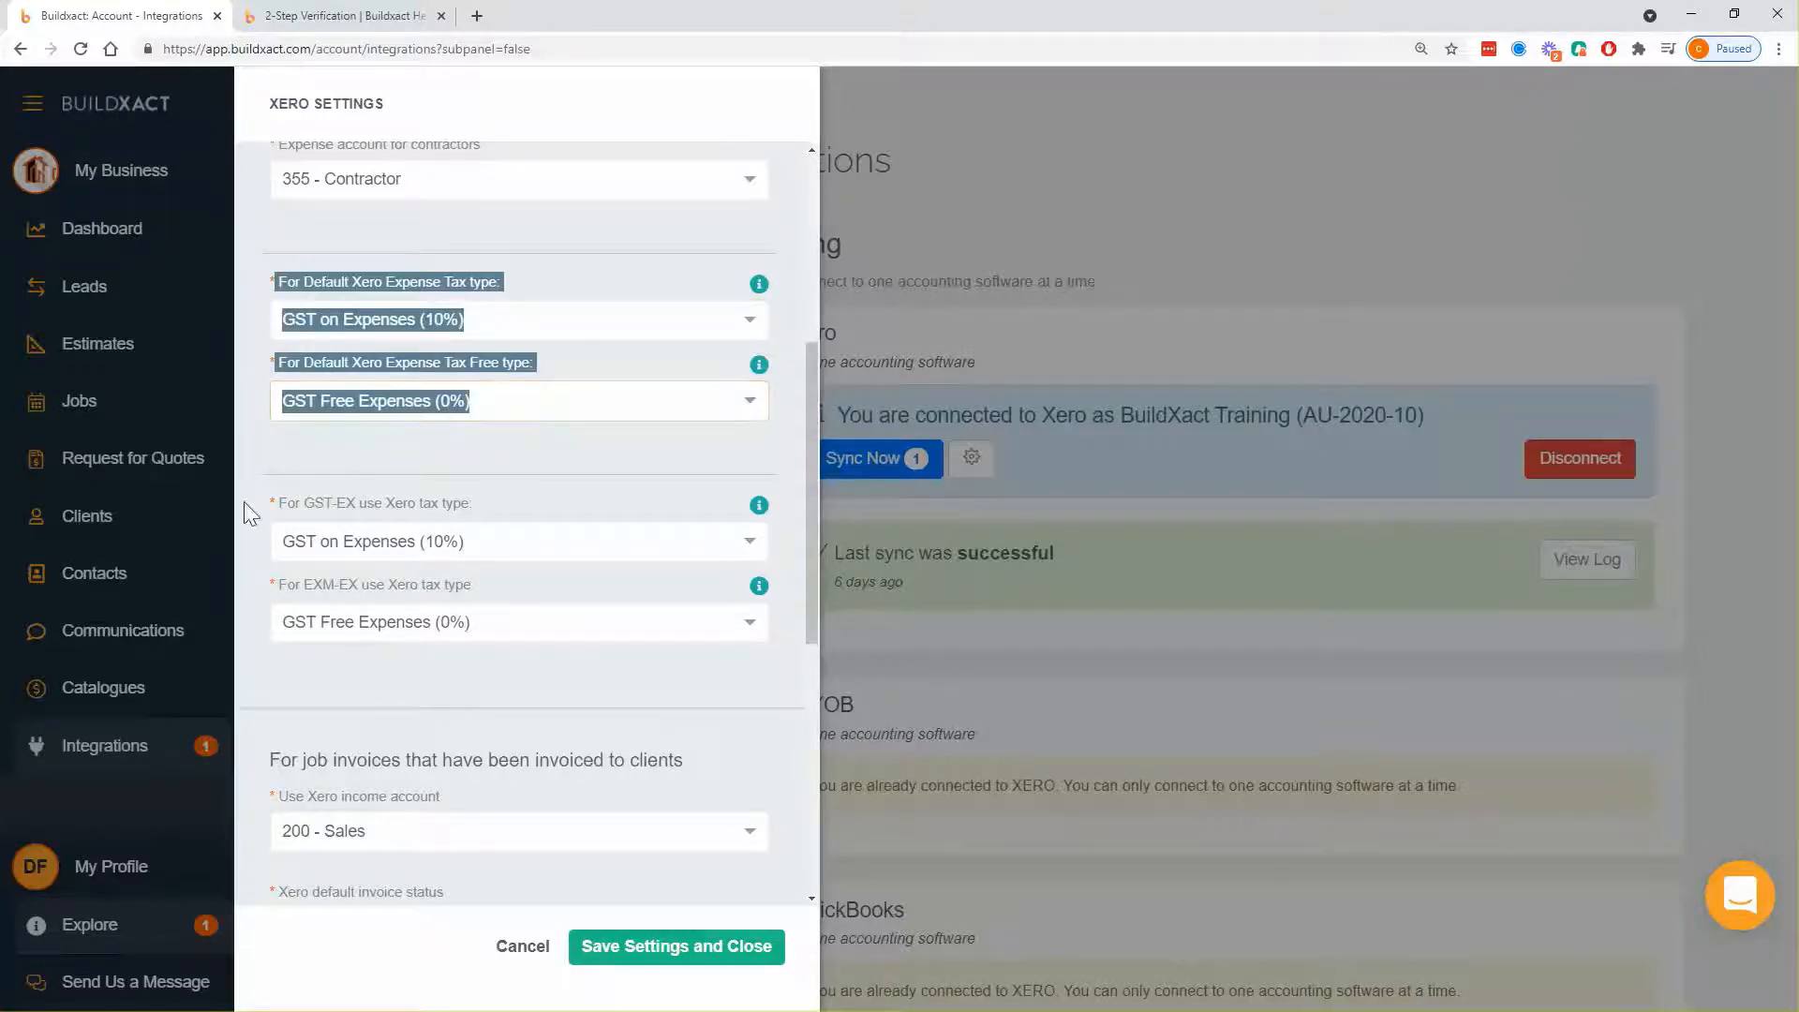
drag(255, 491, 474, 630)
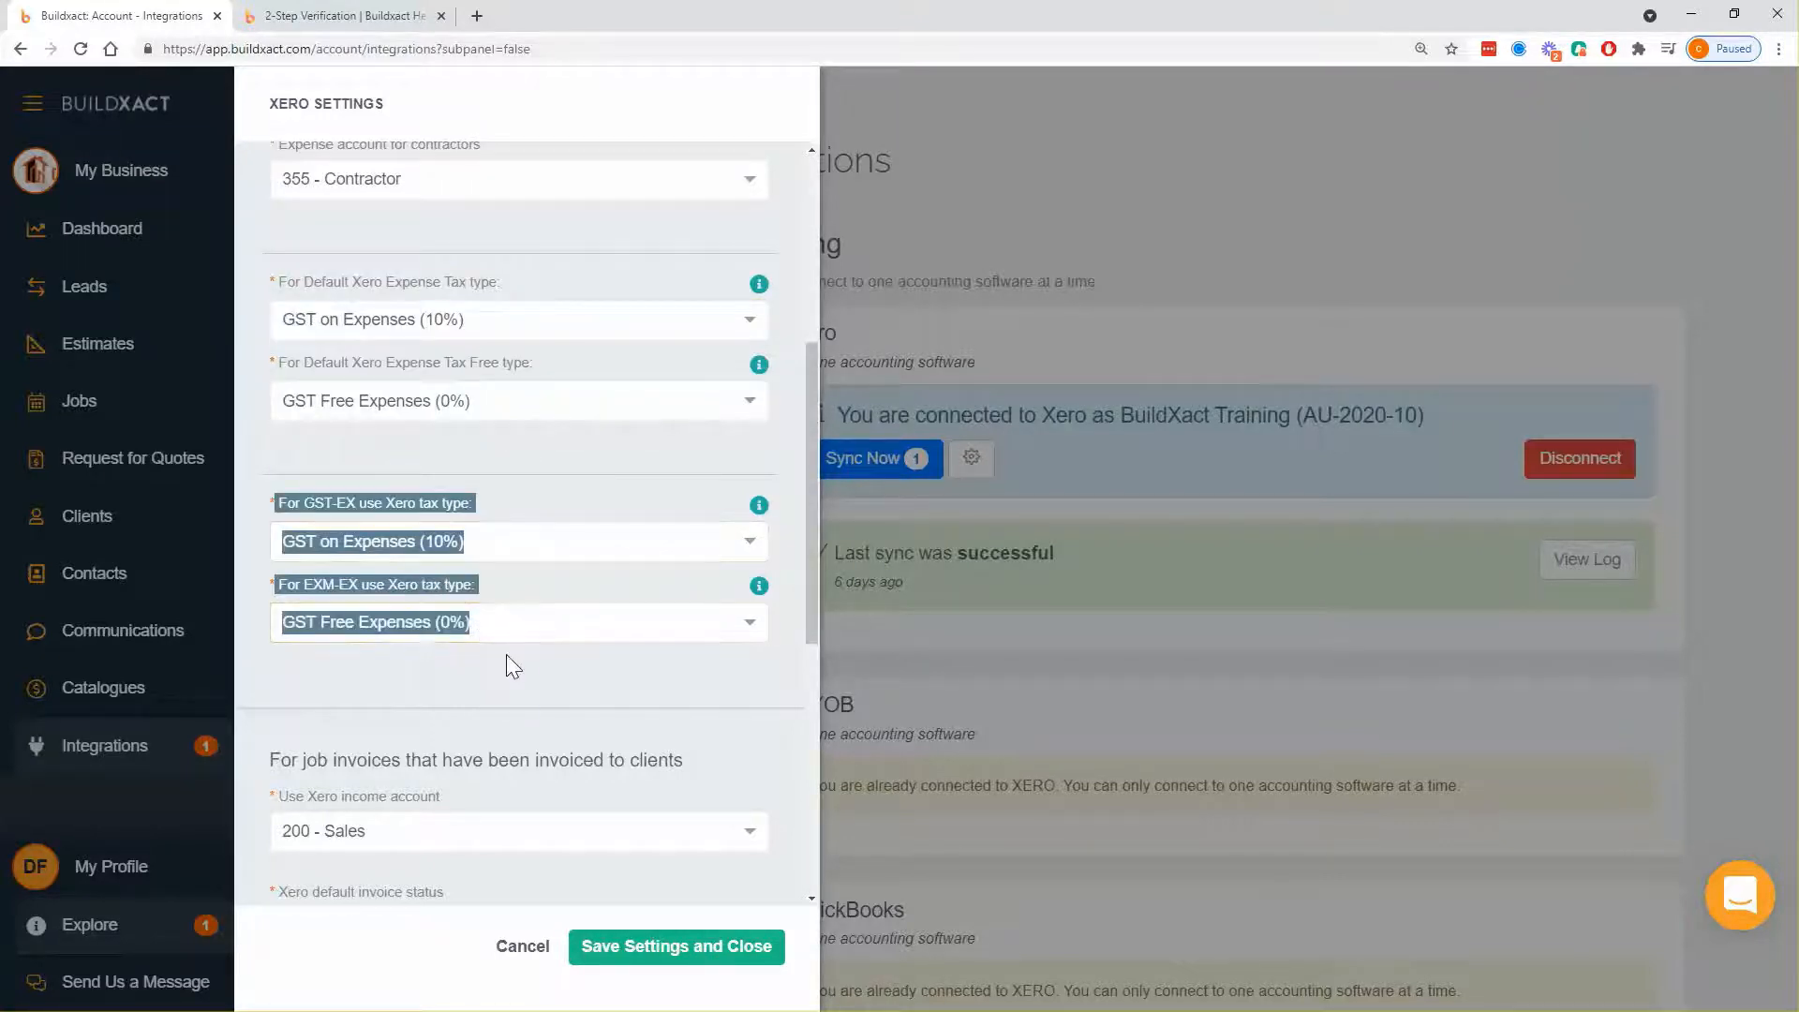
click(506, 654)
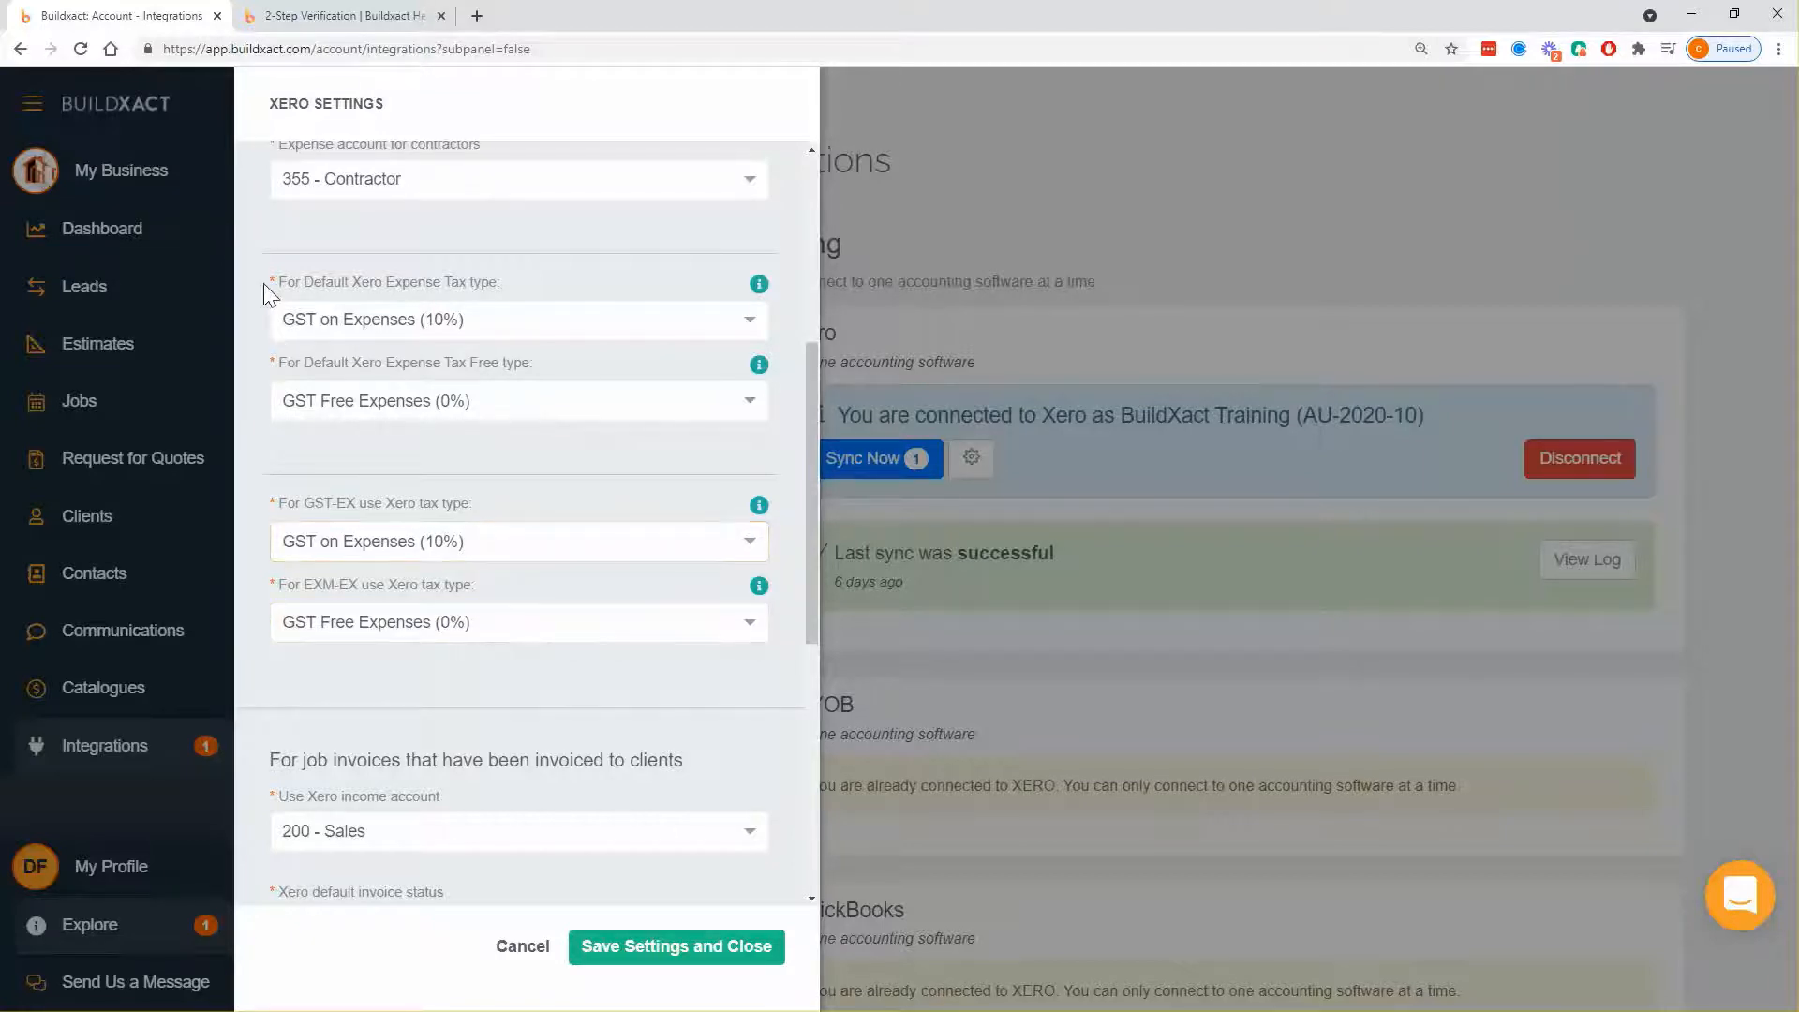
drag(264, 278, 471, 405)
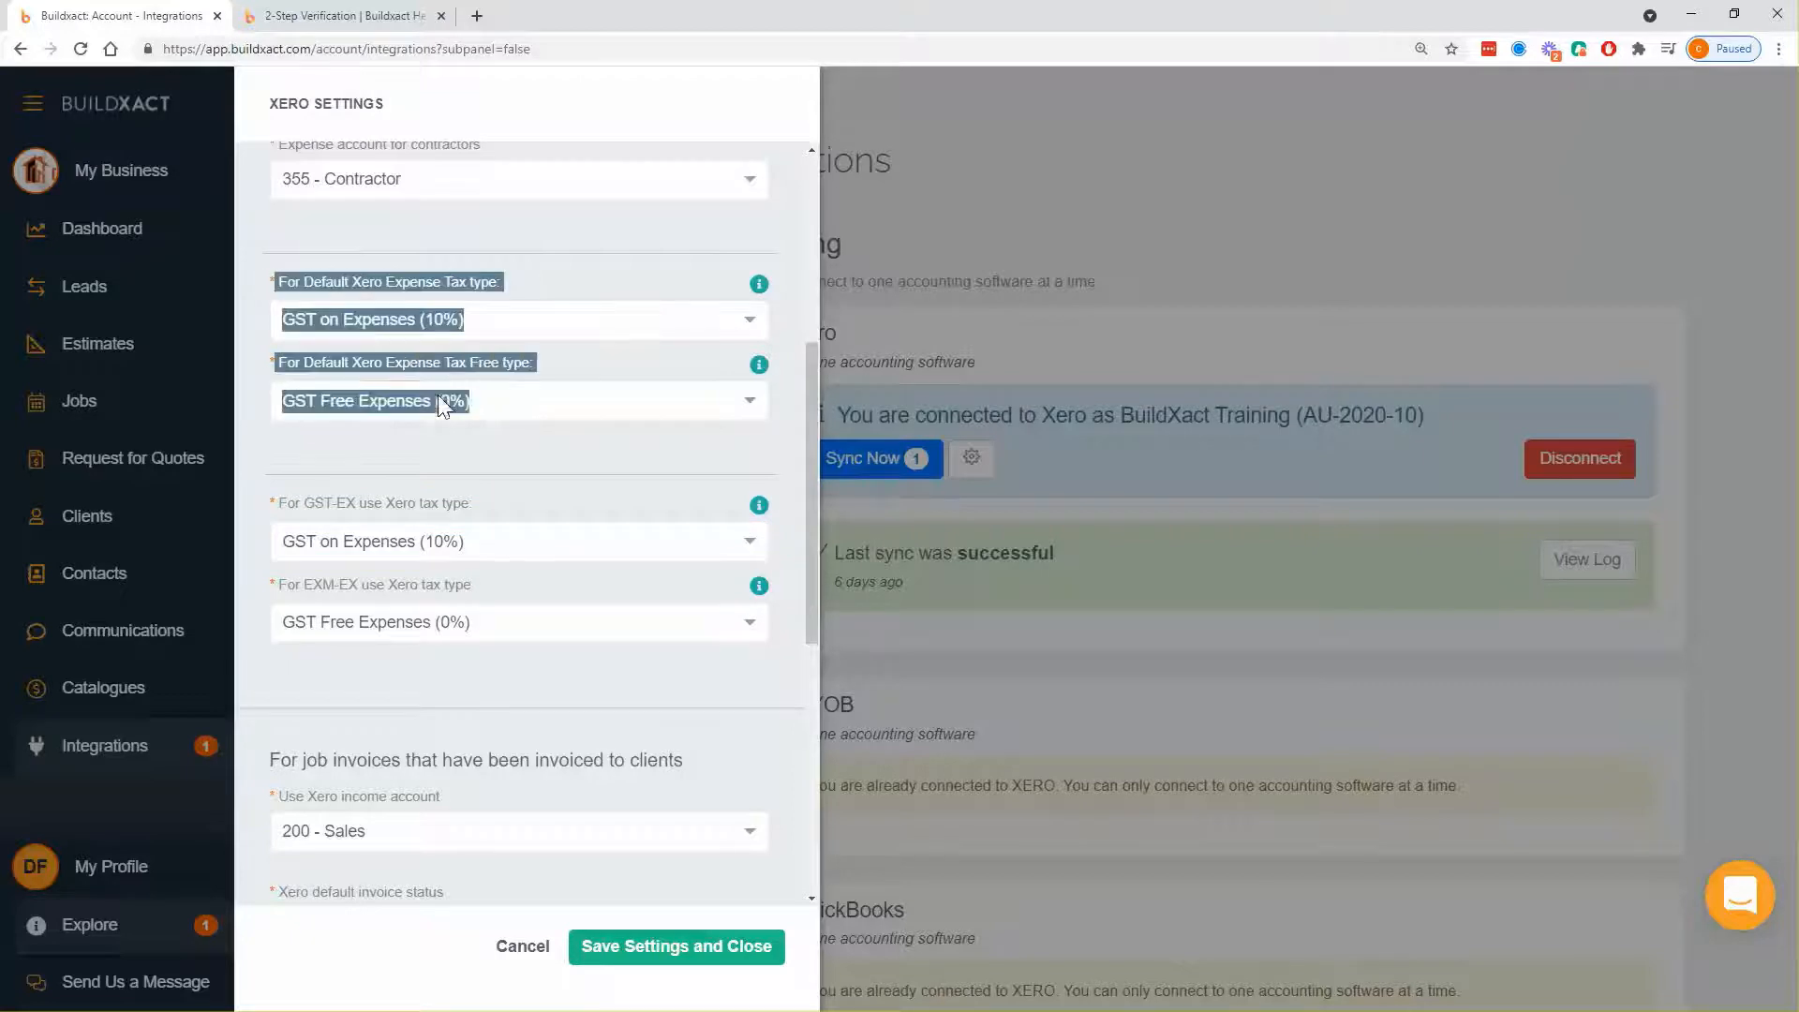
click(476, 438)
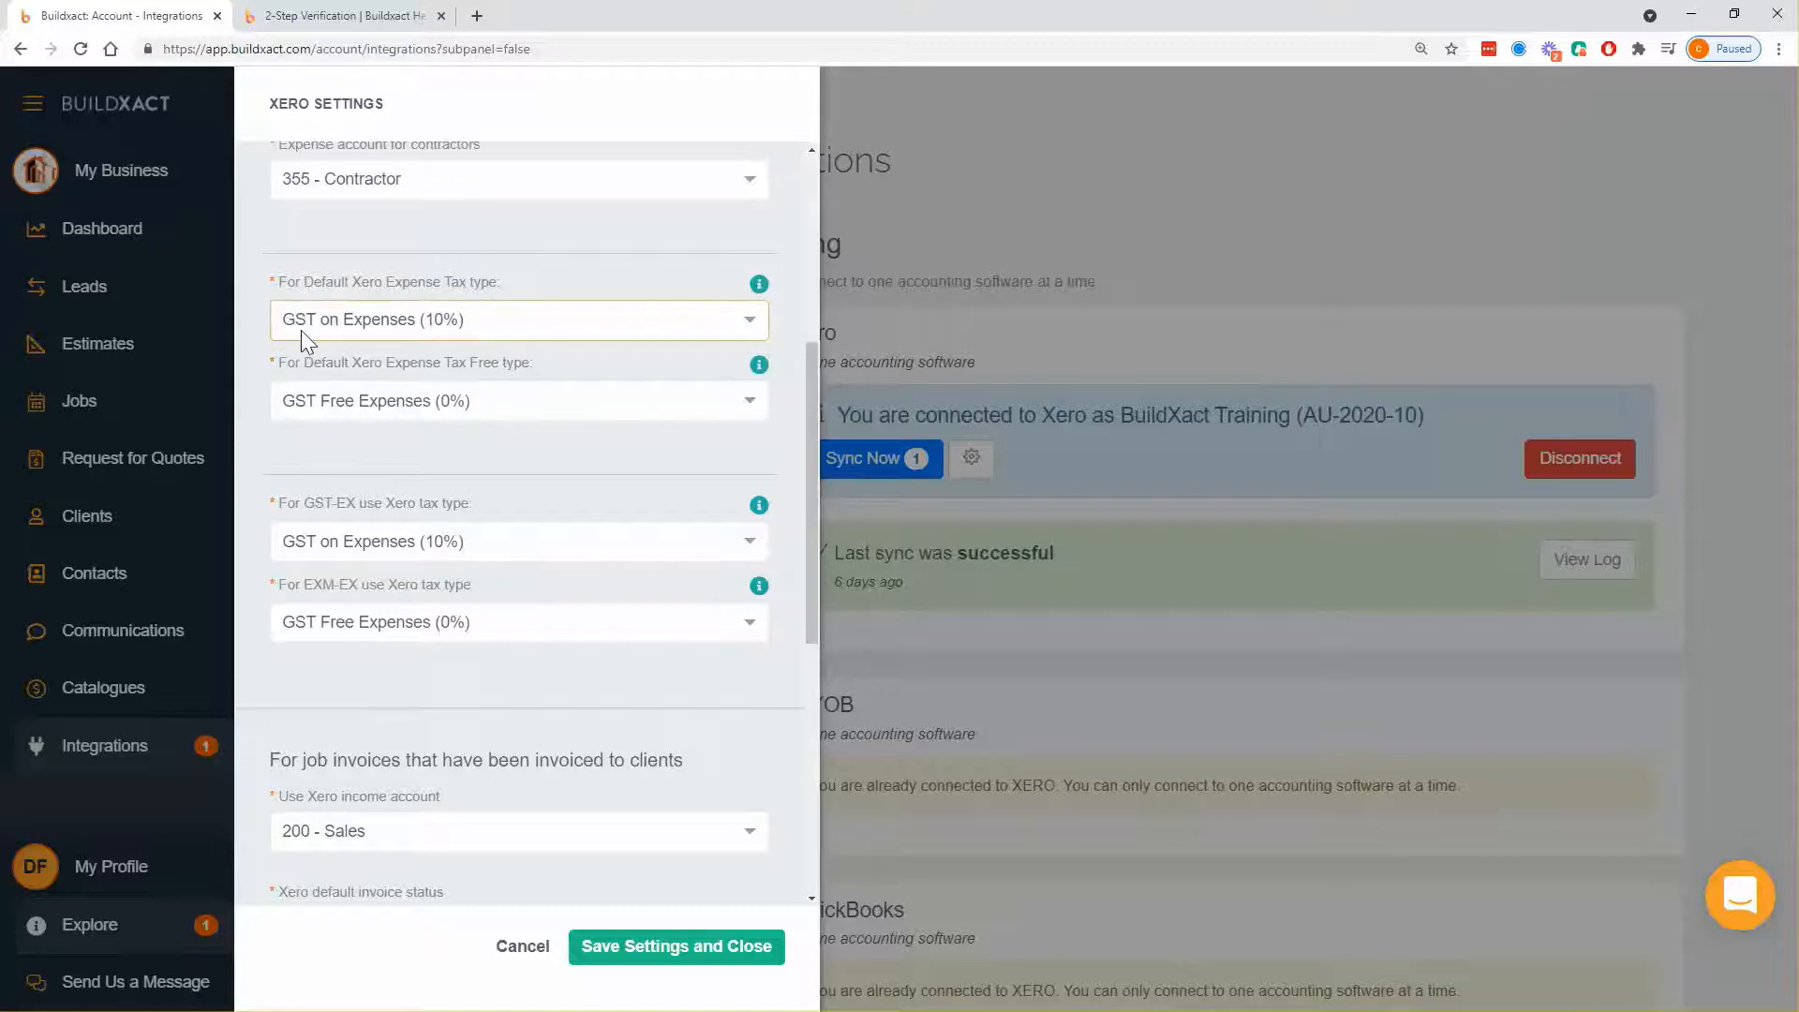
Step: Look through the tax types available as the default Xero expense tax type, then examine the default expense tax-free type
click(414, 322)
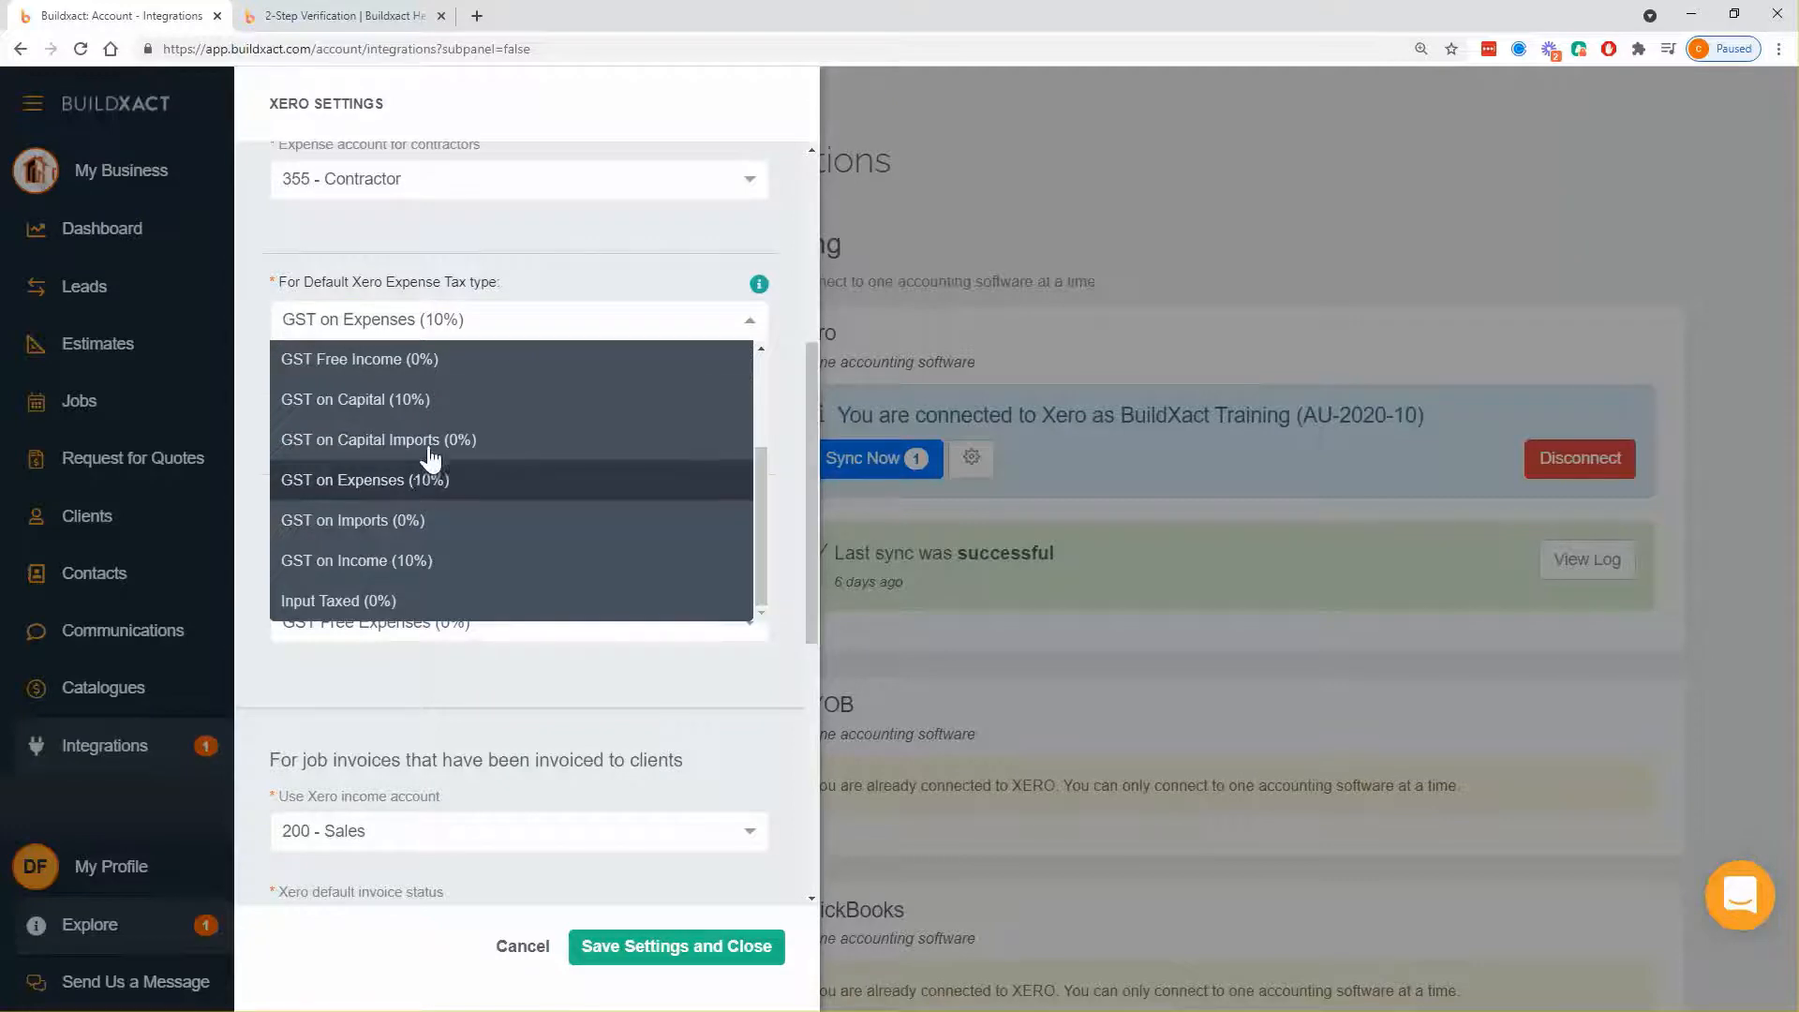
click(577, 288)
click(527, 323)
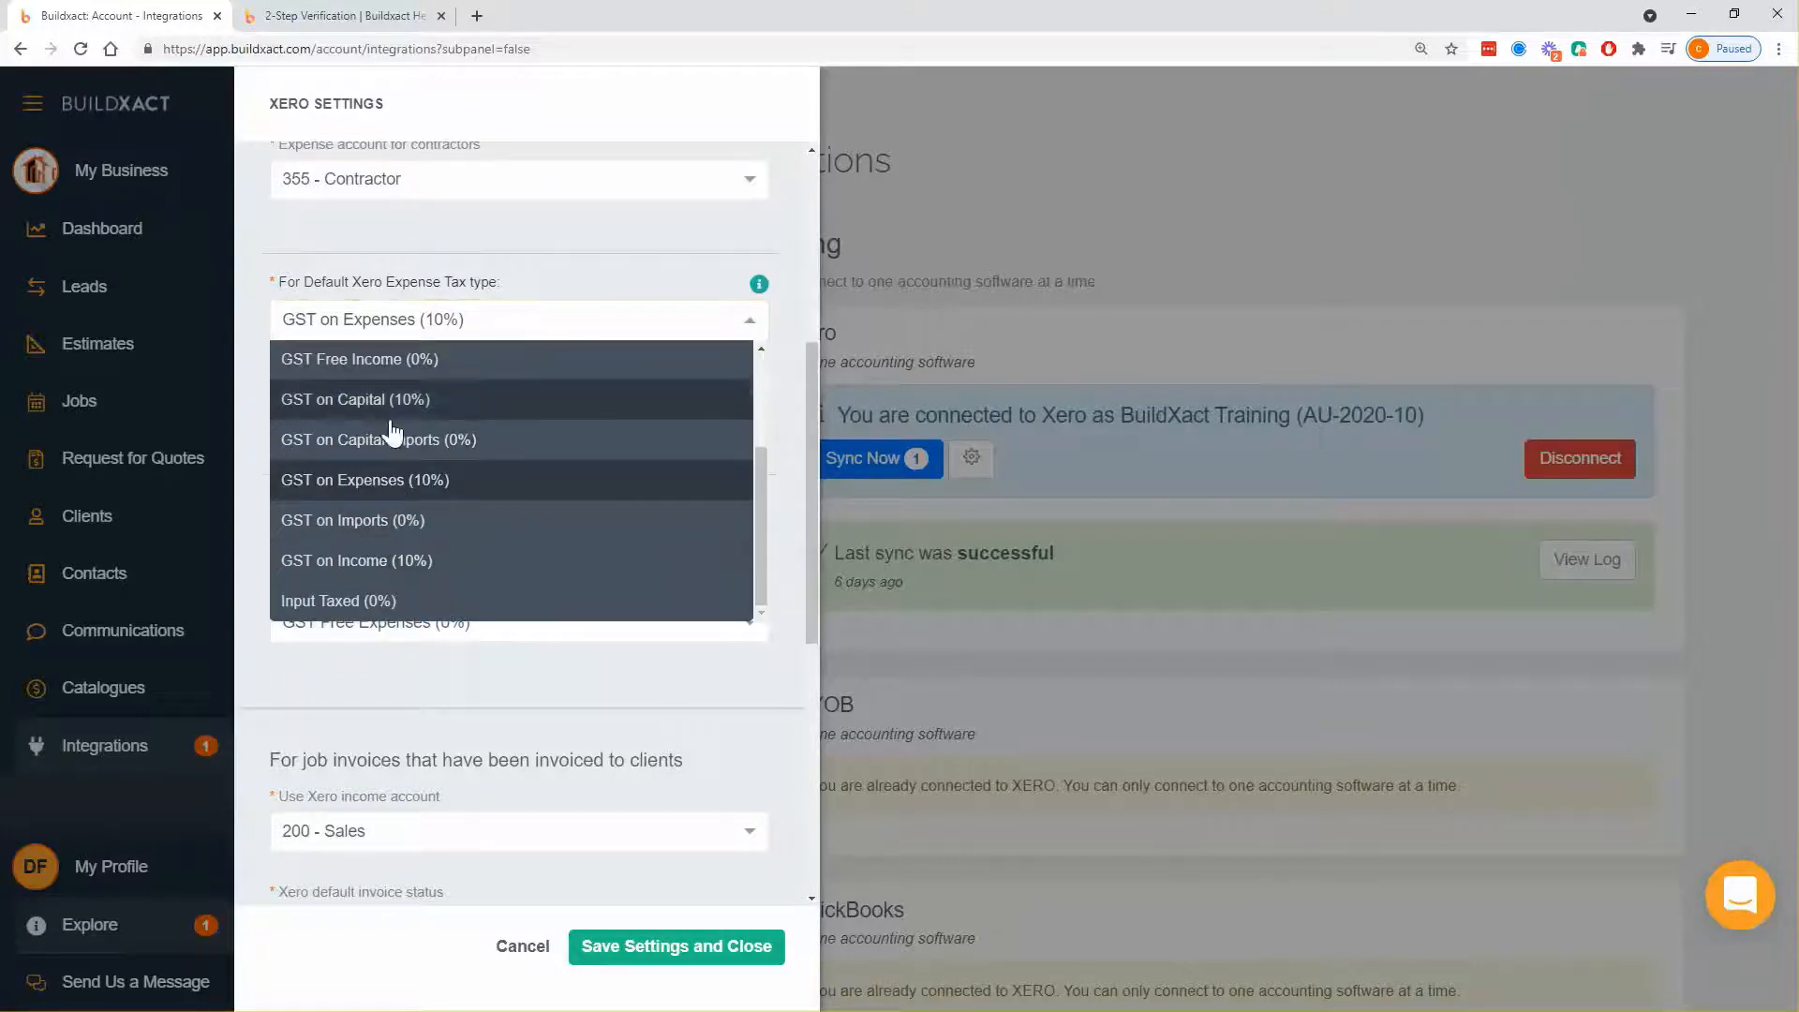
click(637, 242)
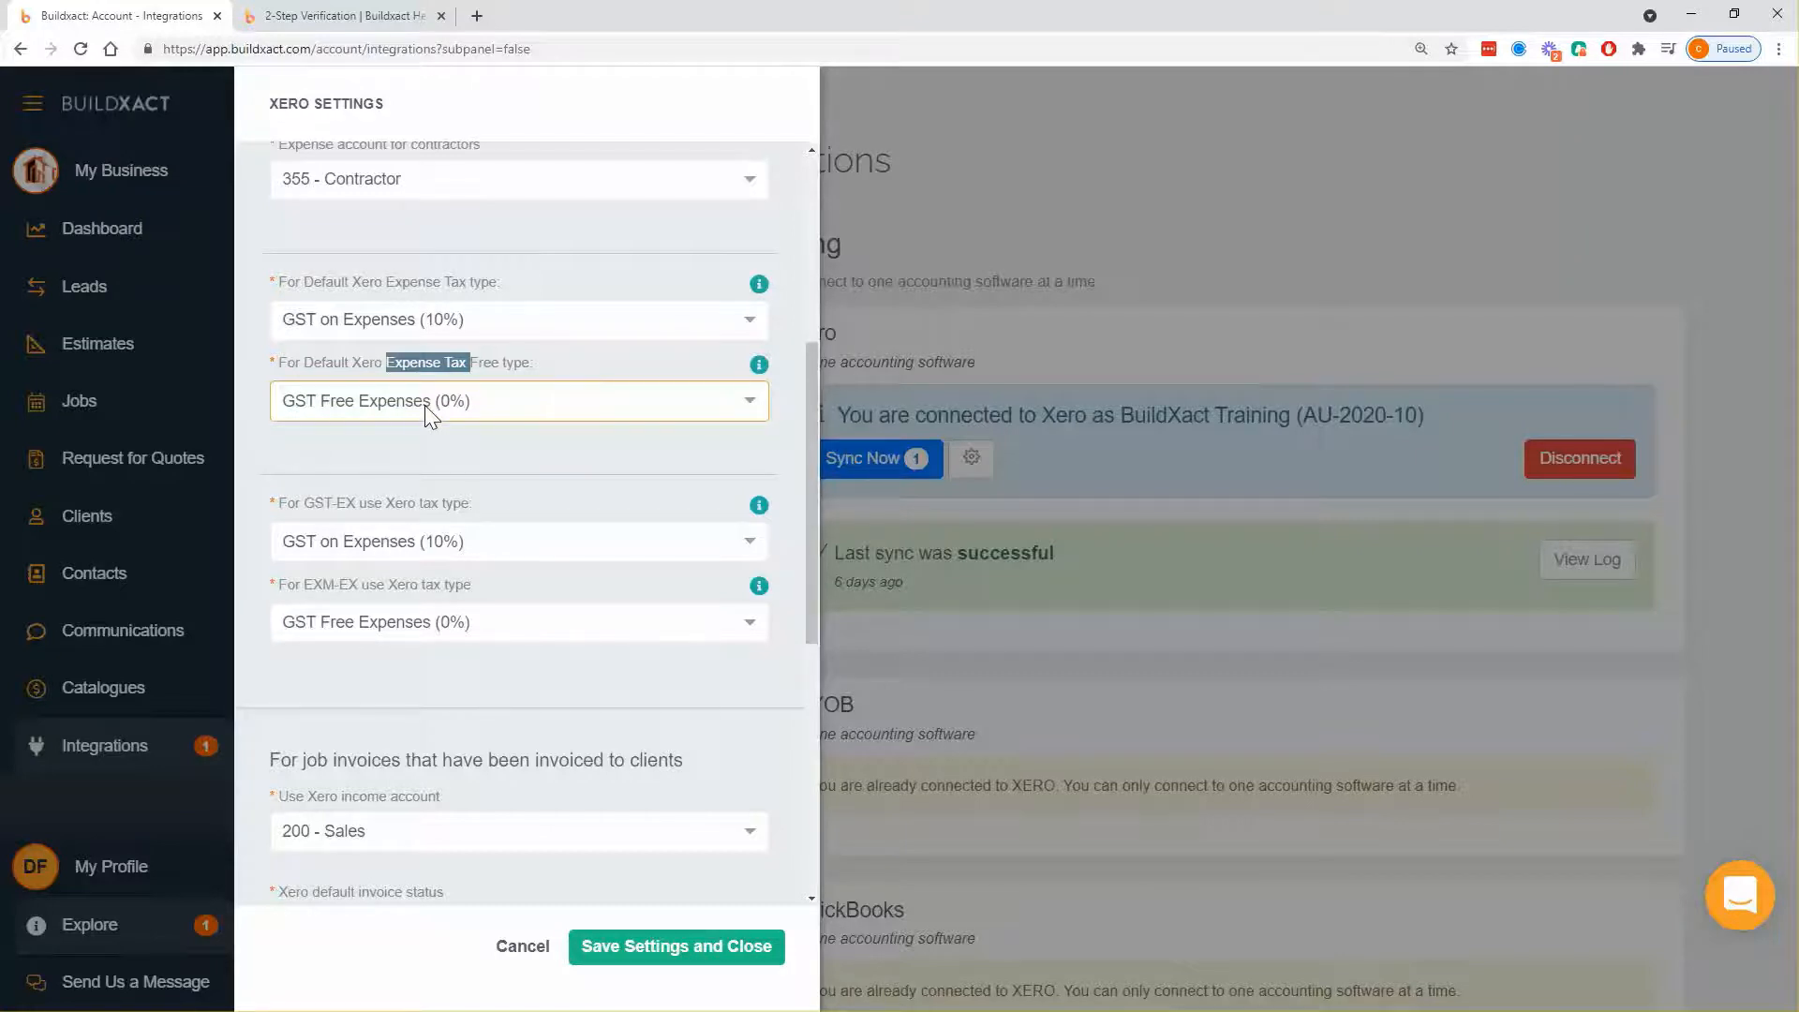
click(415, 446)
Step: Examine the Xero tax types mapped to GST-EX and EXM-EX in the purchase order settings
scroll(415, 446, down, 2)
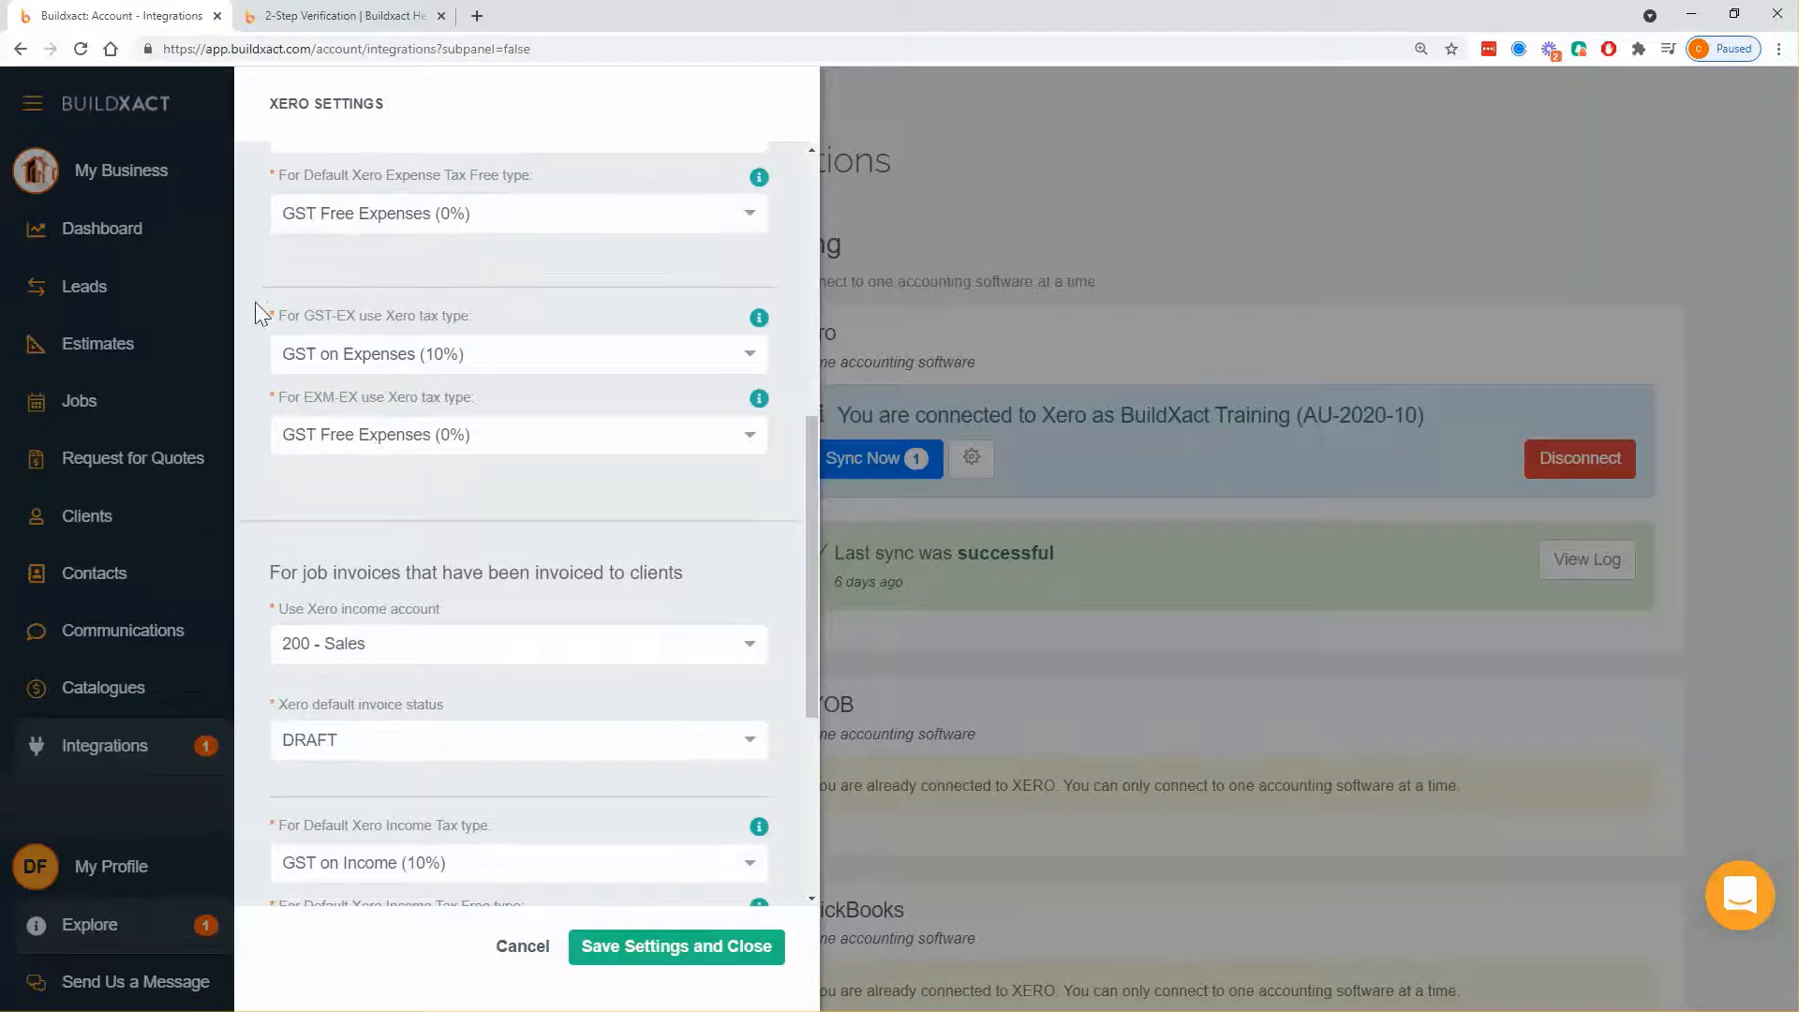
drag(255, 301, 472, 447)
scroll(544, 494, up, 1)
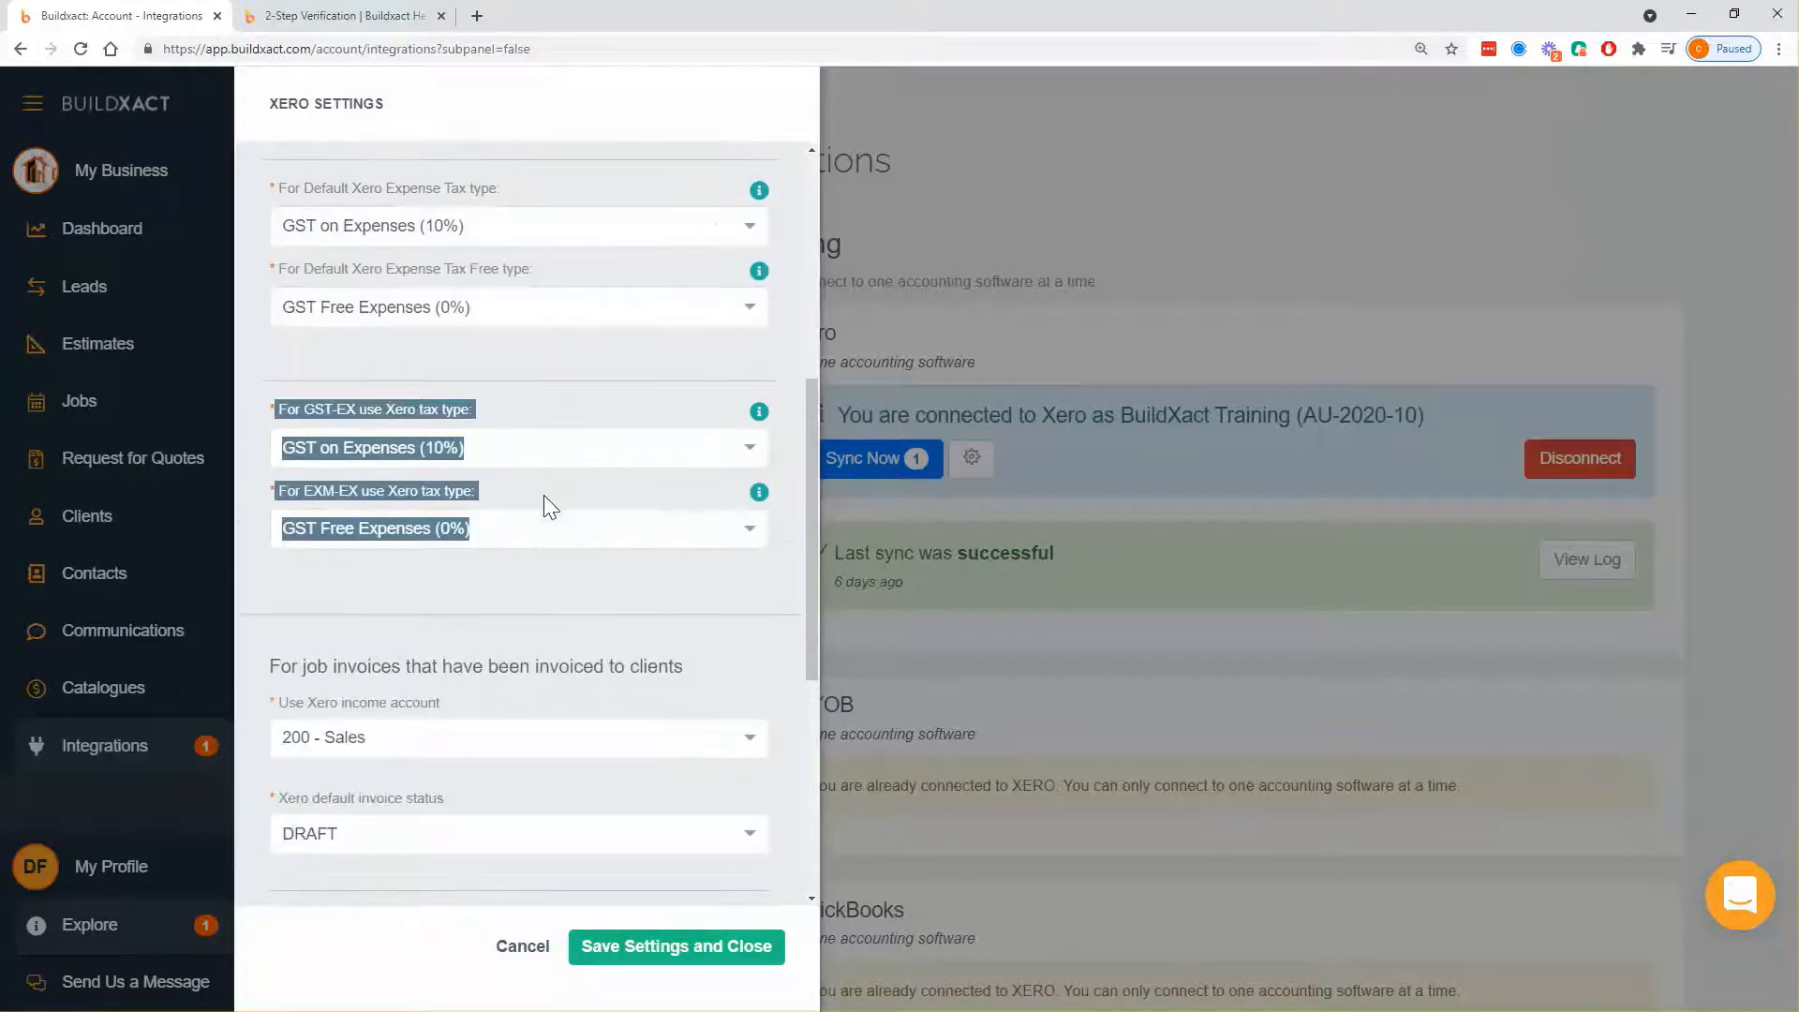
click(536, 566)
drag(271, 410, 433, 542)
click(454, 559)
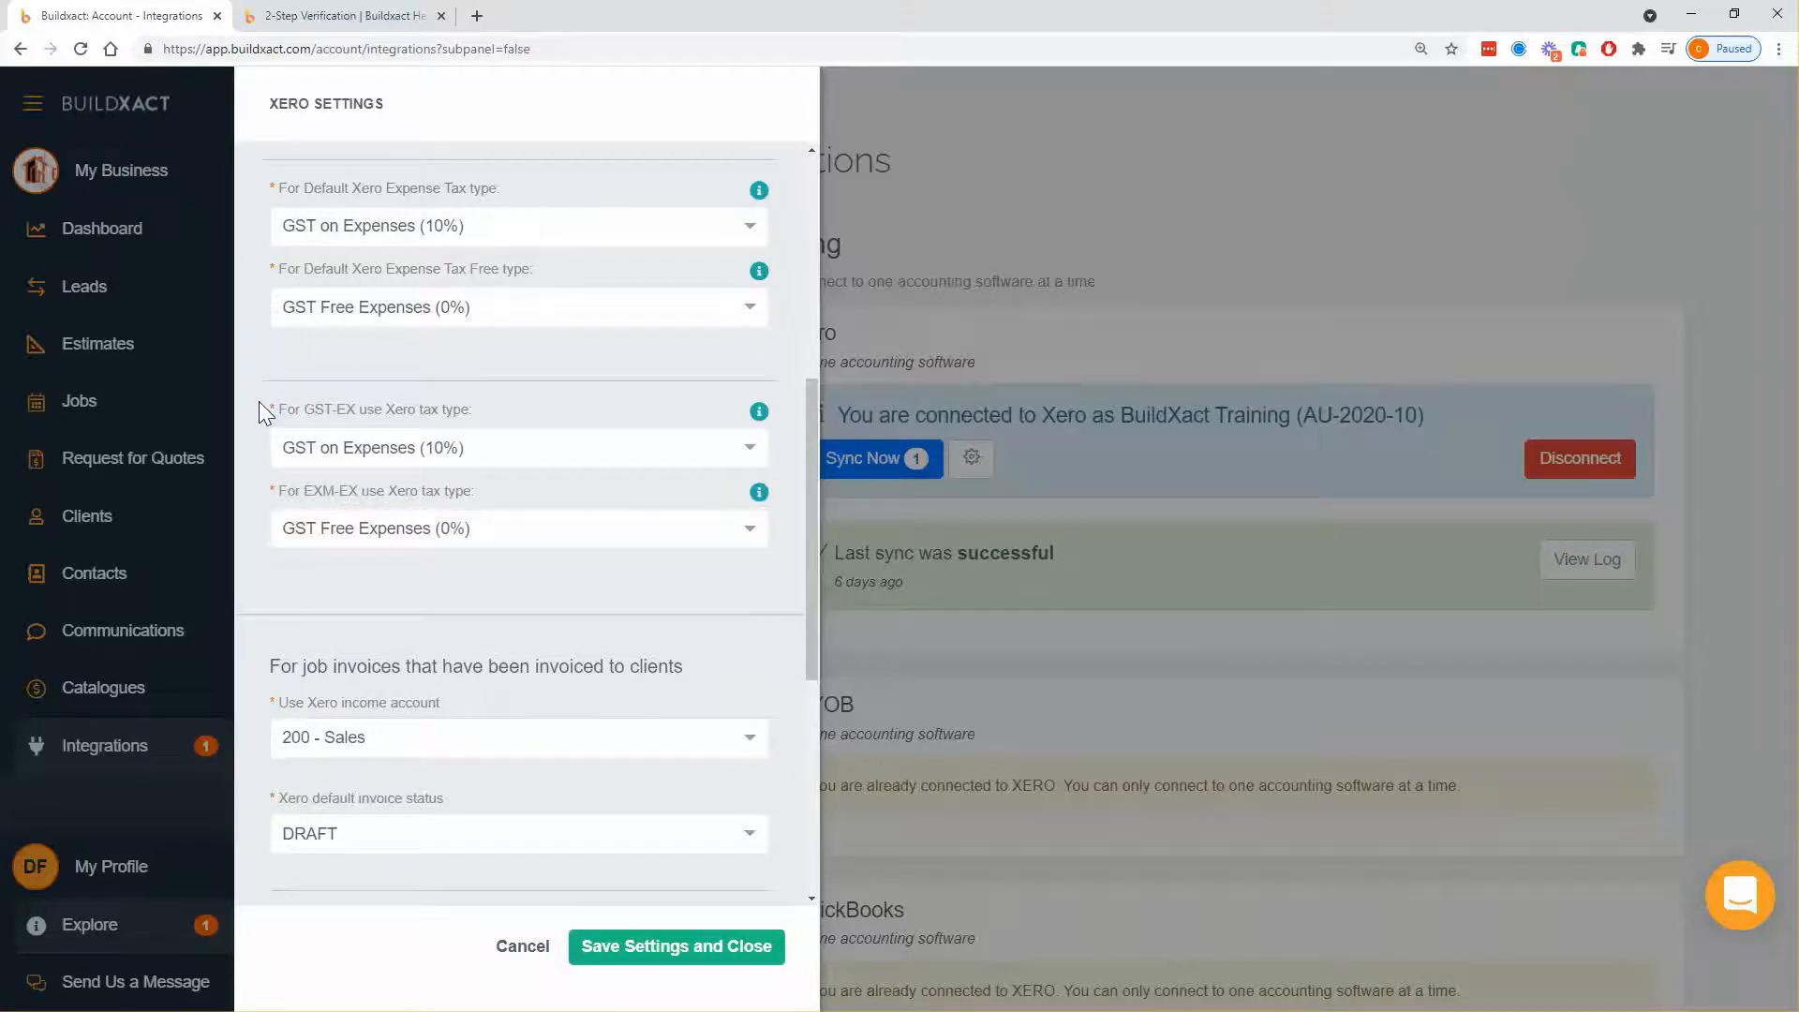
drag(258, 401, 476, 570)
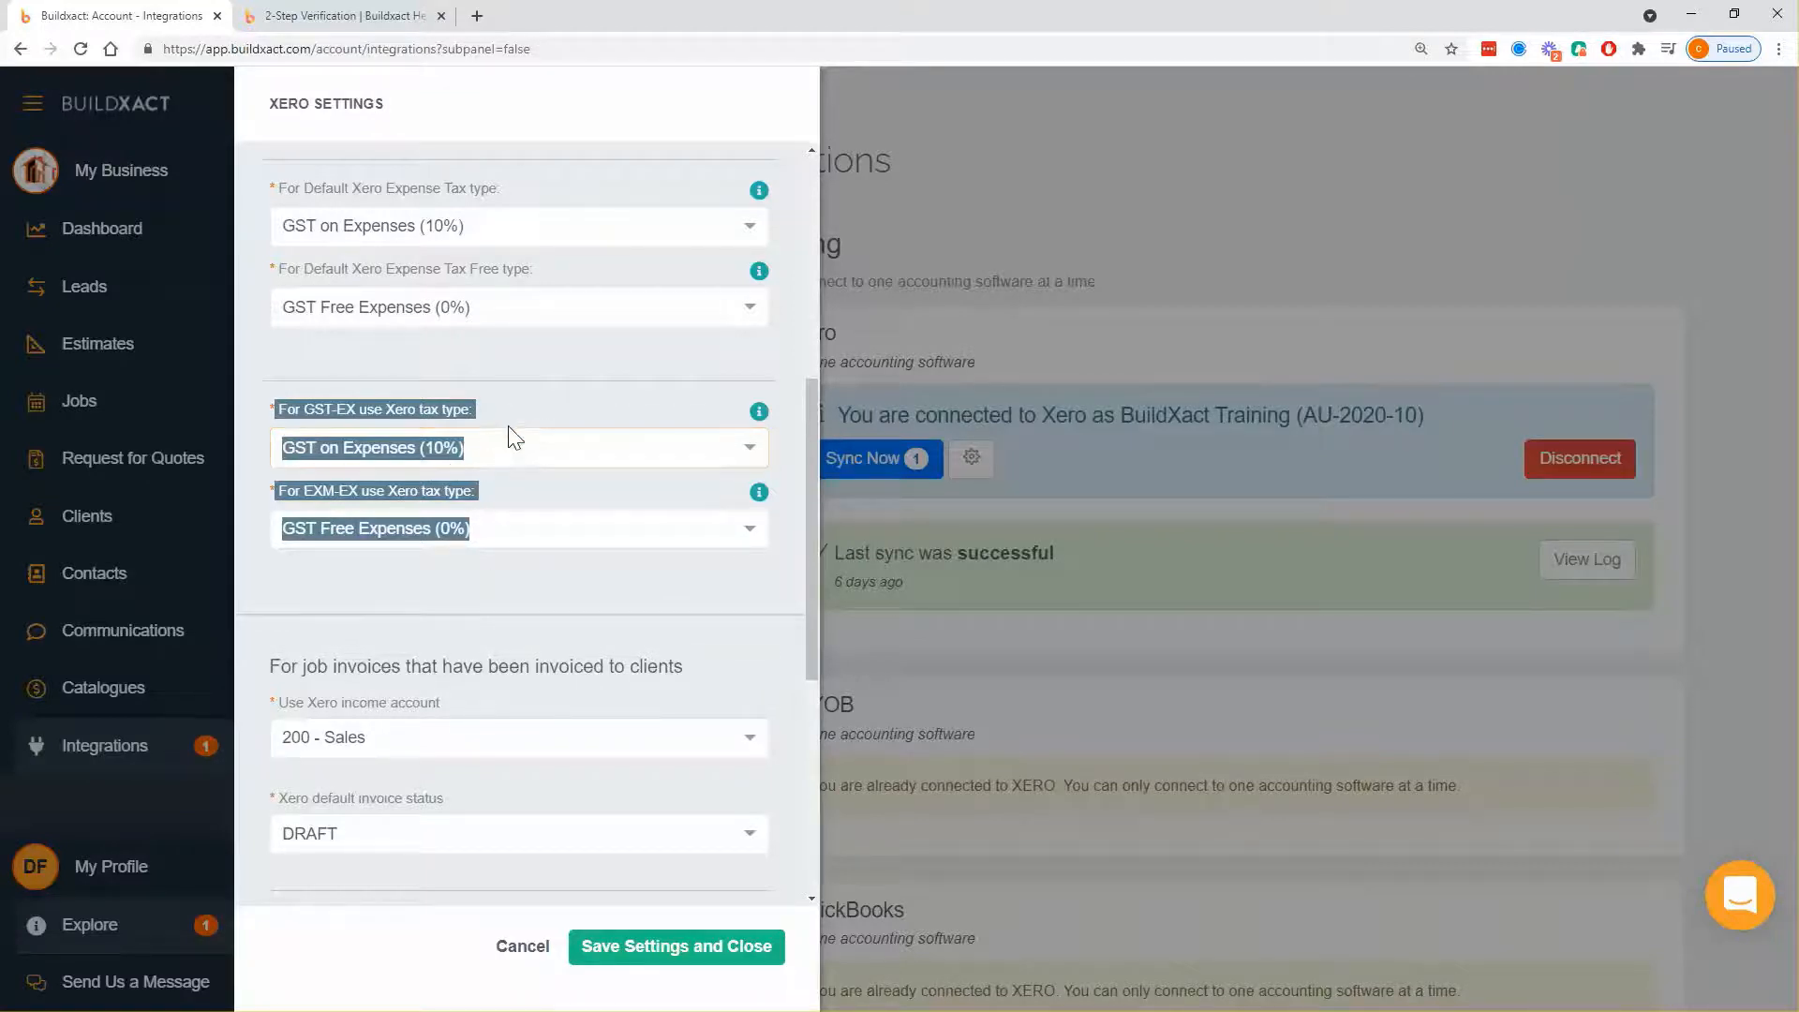
click(487, 446)
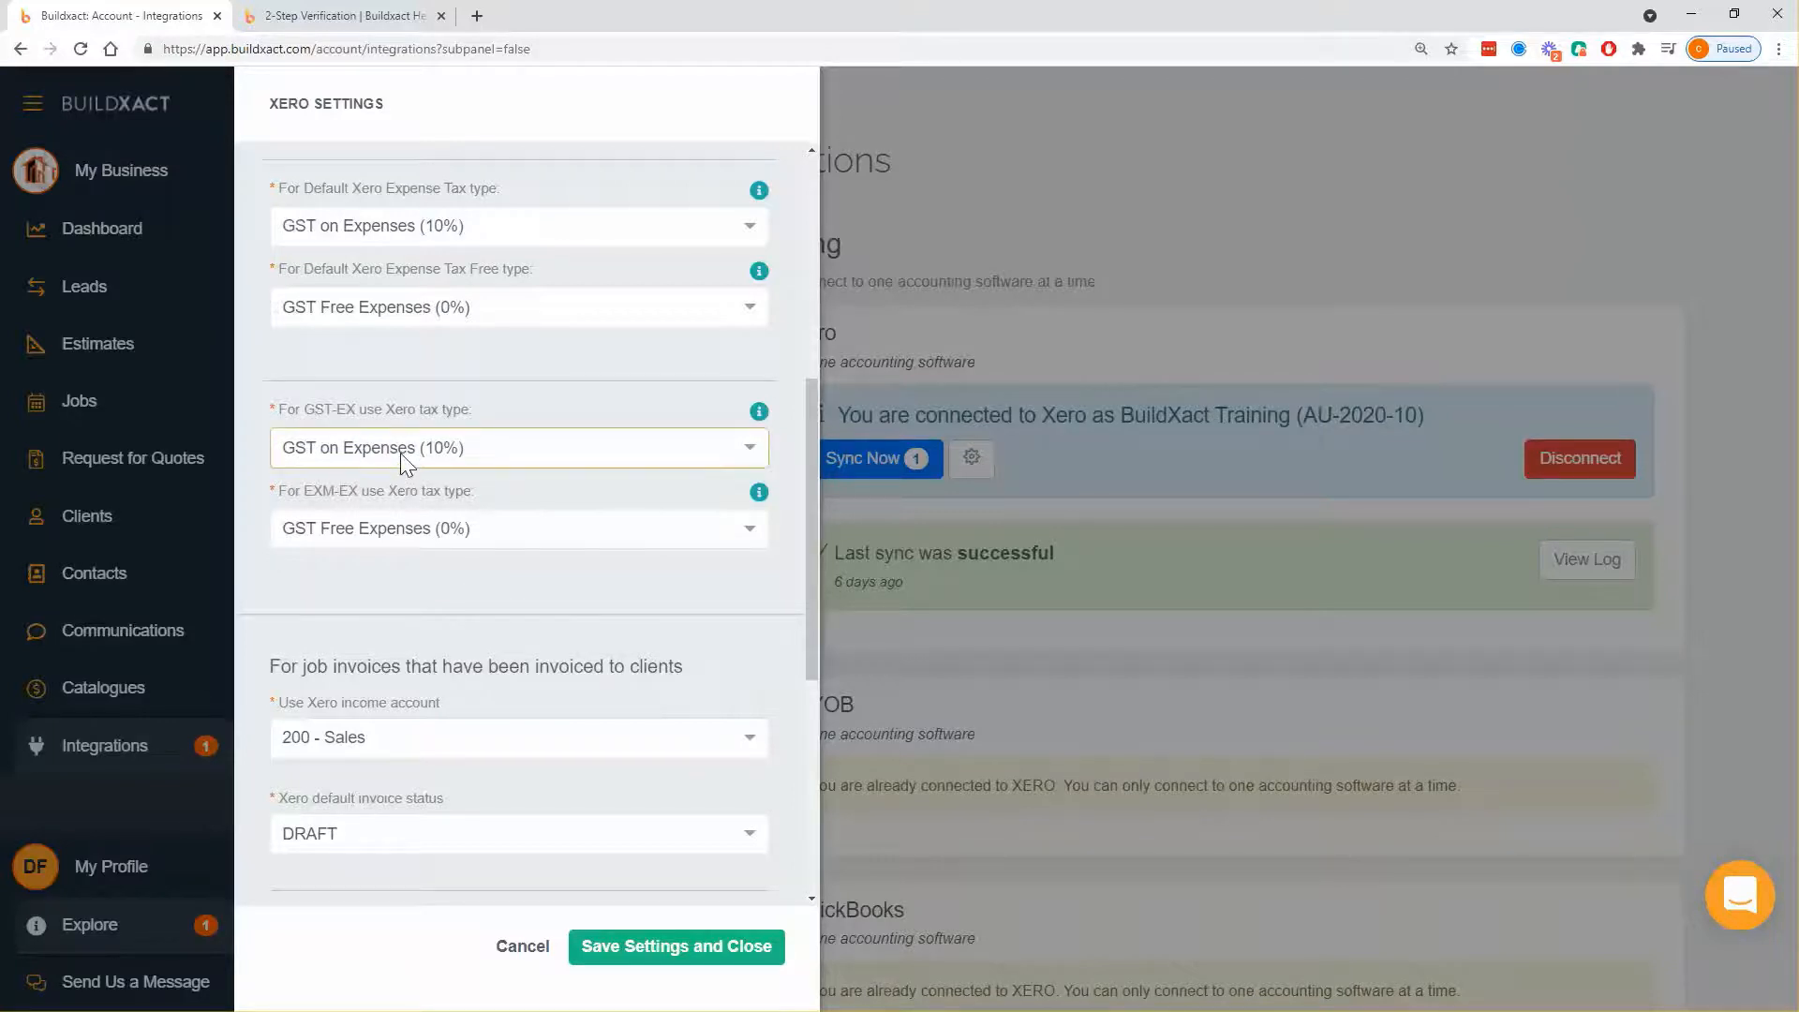
drag(263, 397, 473, 538)
click(488, 570)
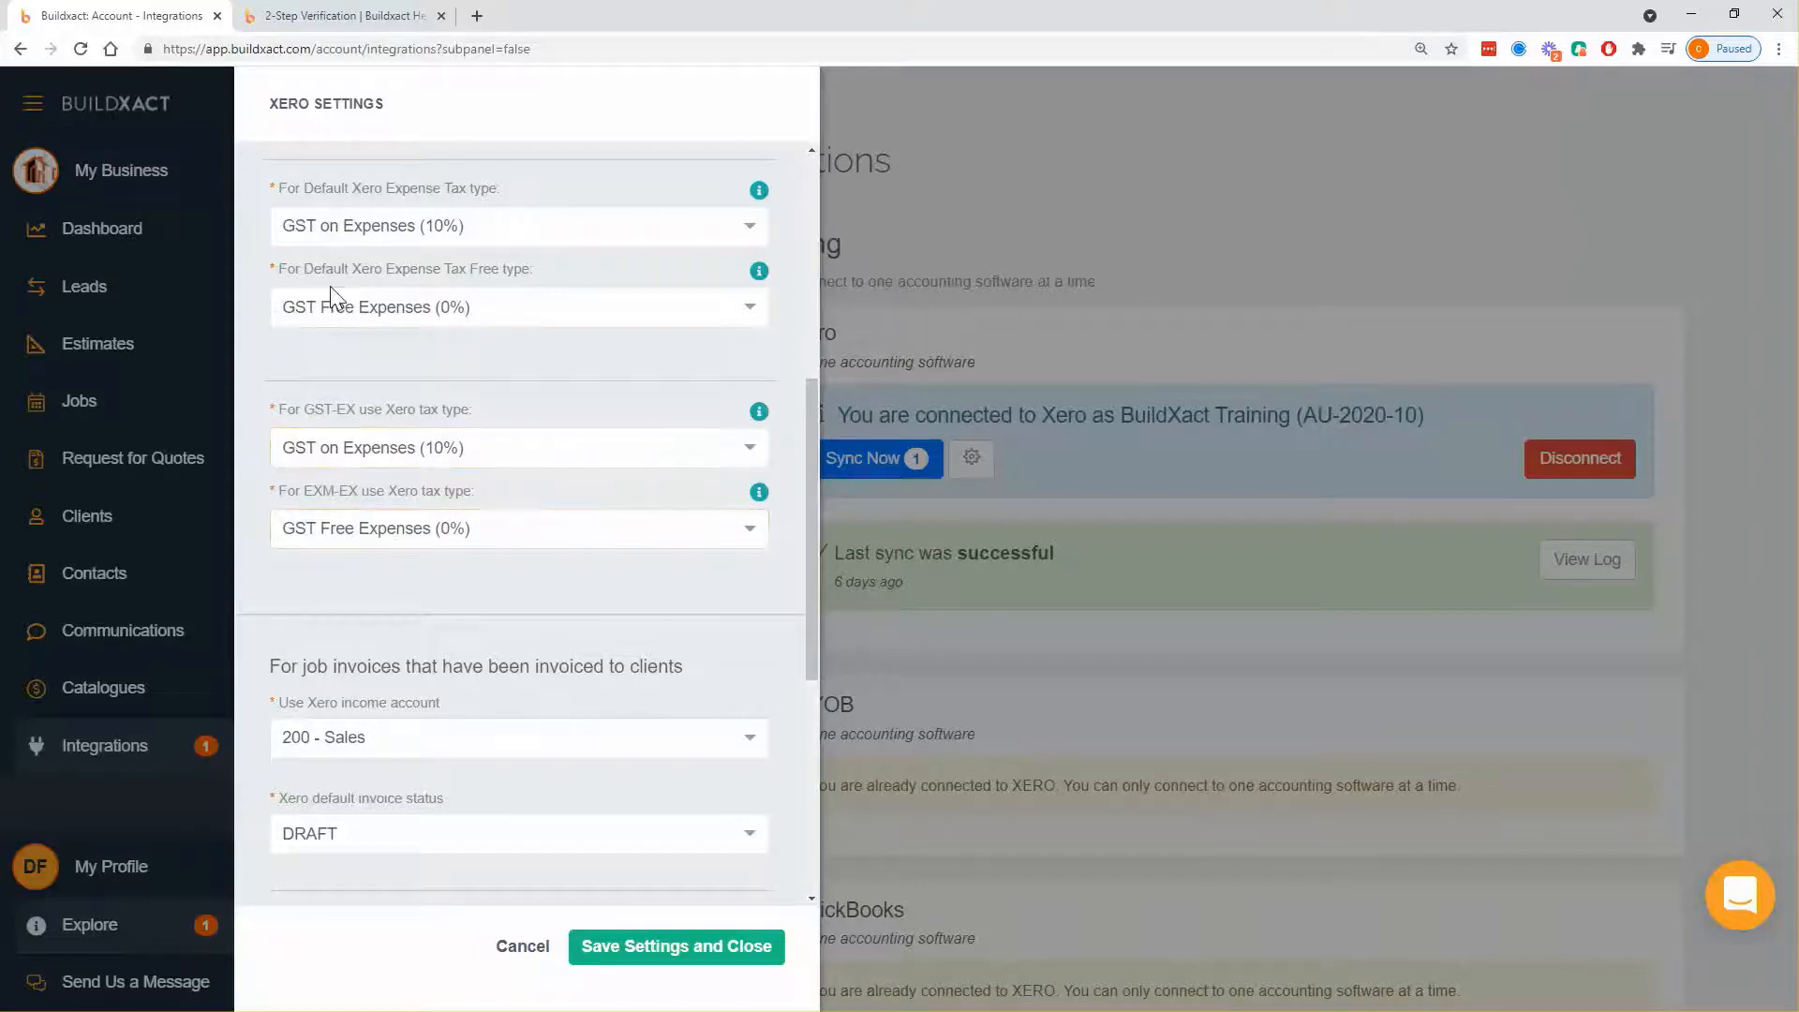
Step: Compare the default Xero expense tax types with the individual GST-EX and EXM-EX mappings
drag(259, 201, 467, 301)
click(495, 364)
drag(305, 412, 357, 414)
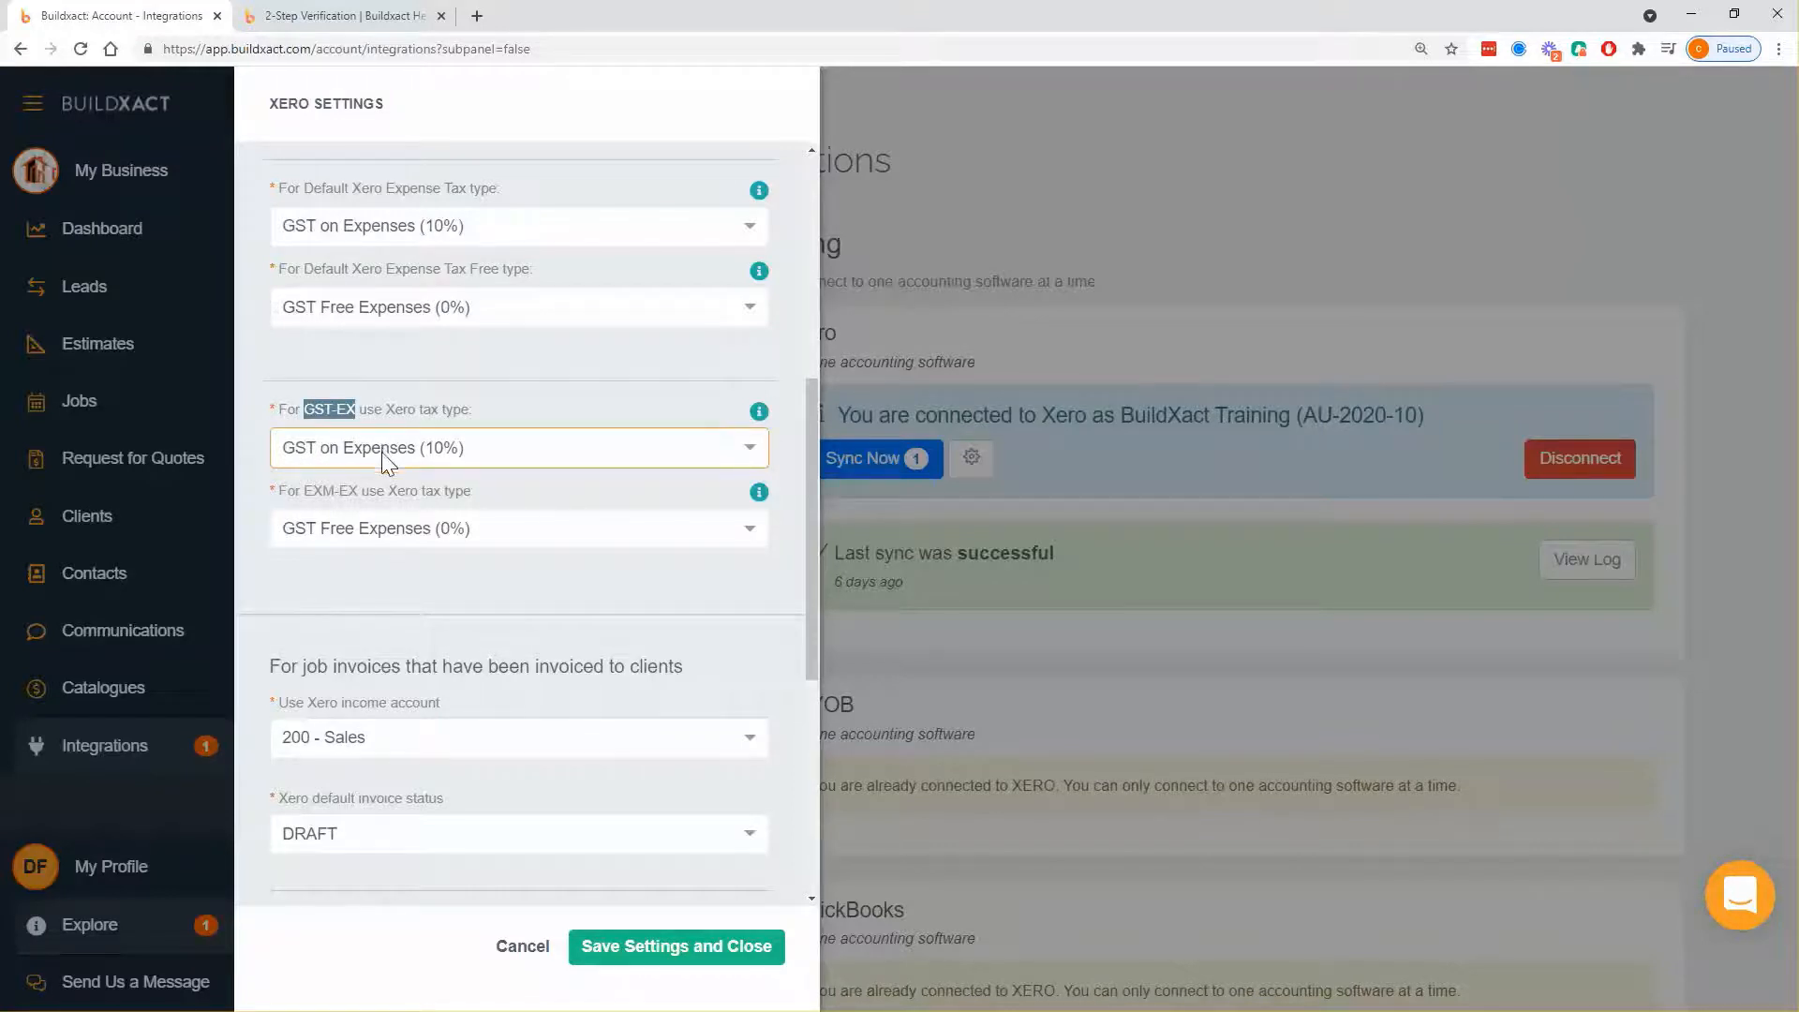
click(312, 497)
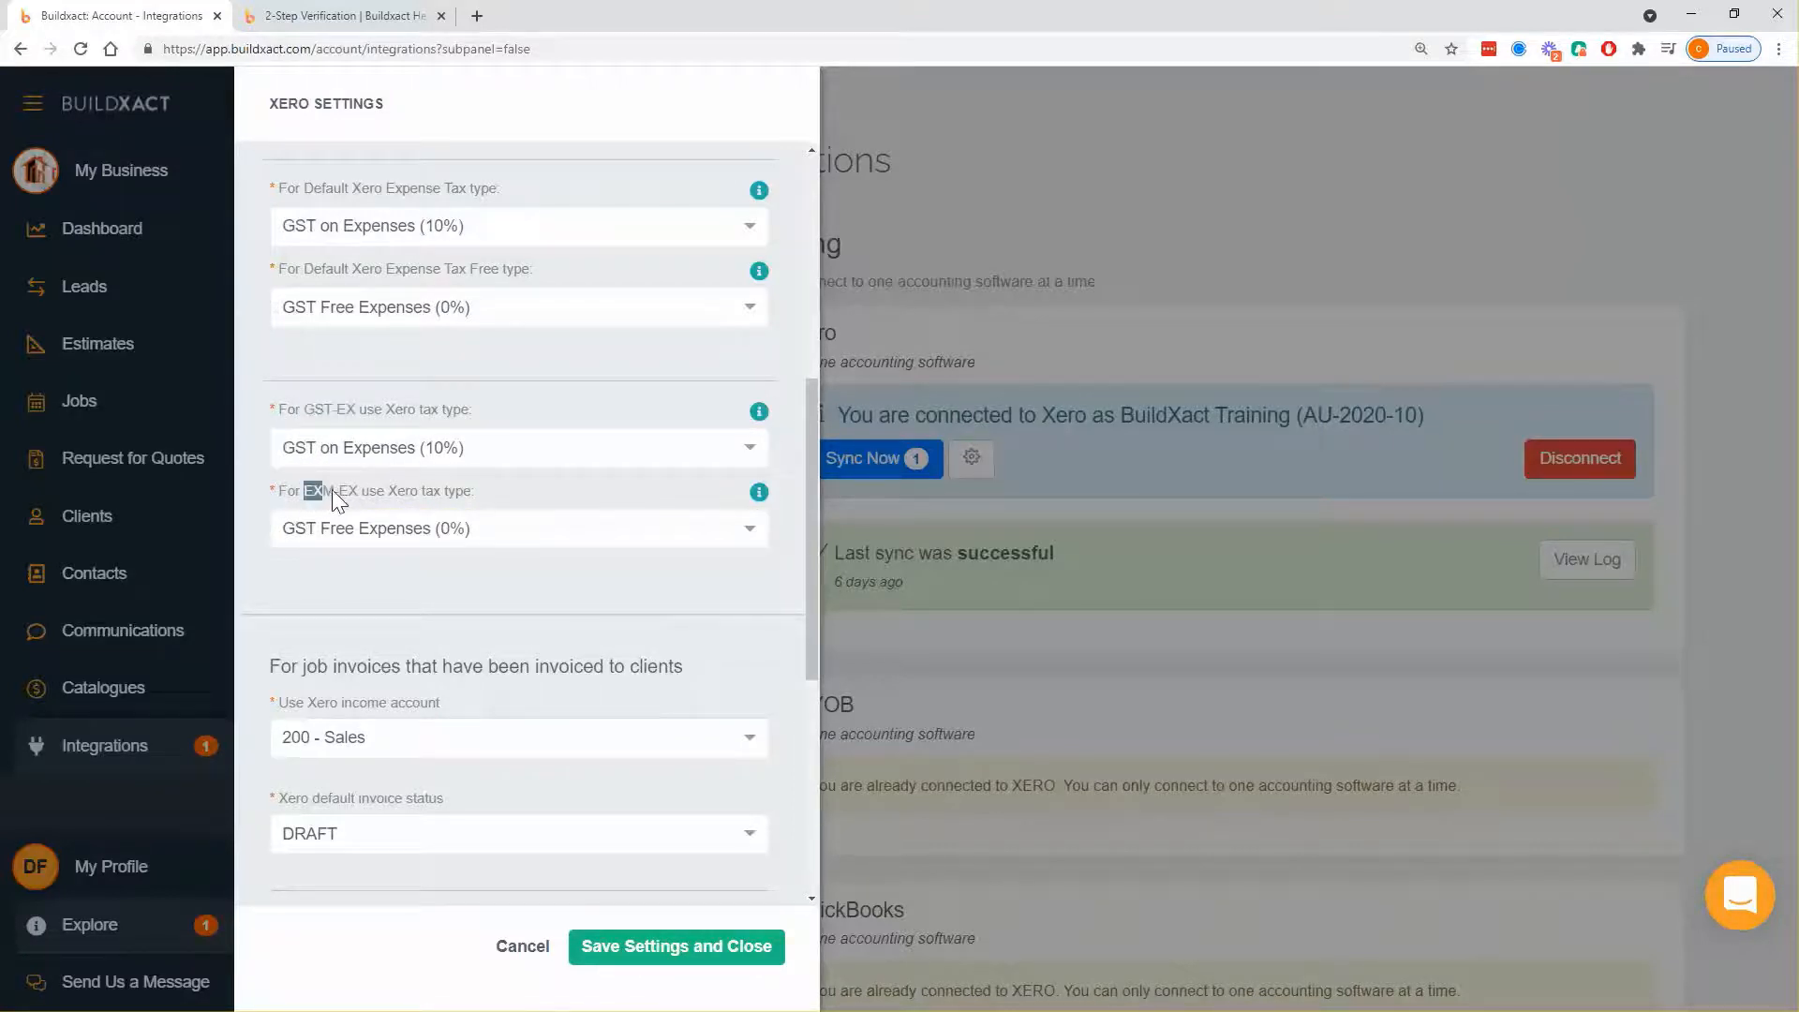
drag(332, 489, 358, 492)
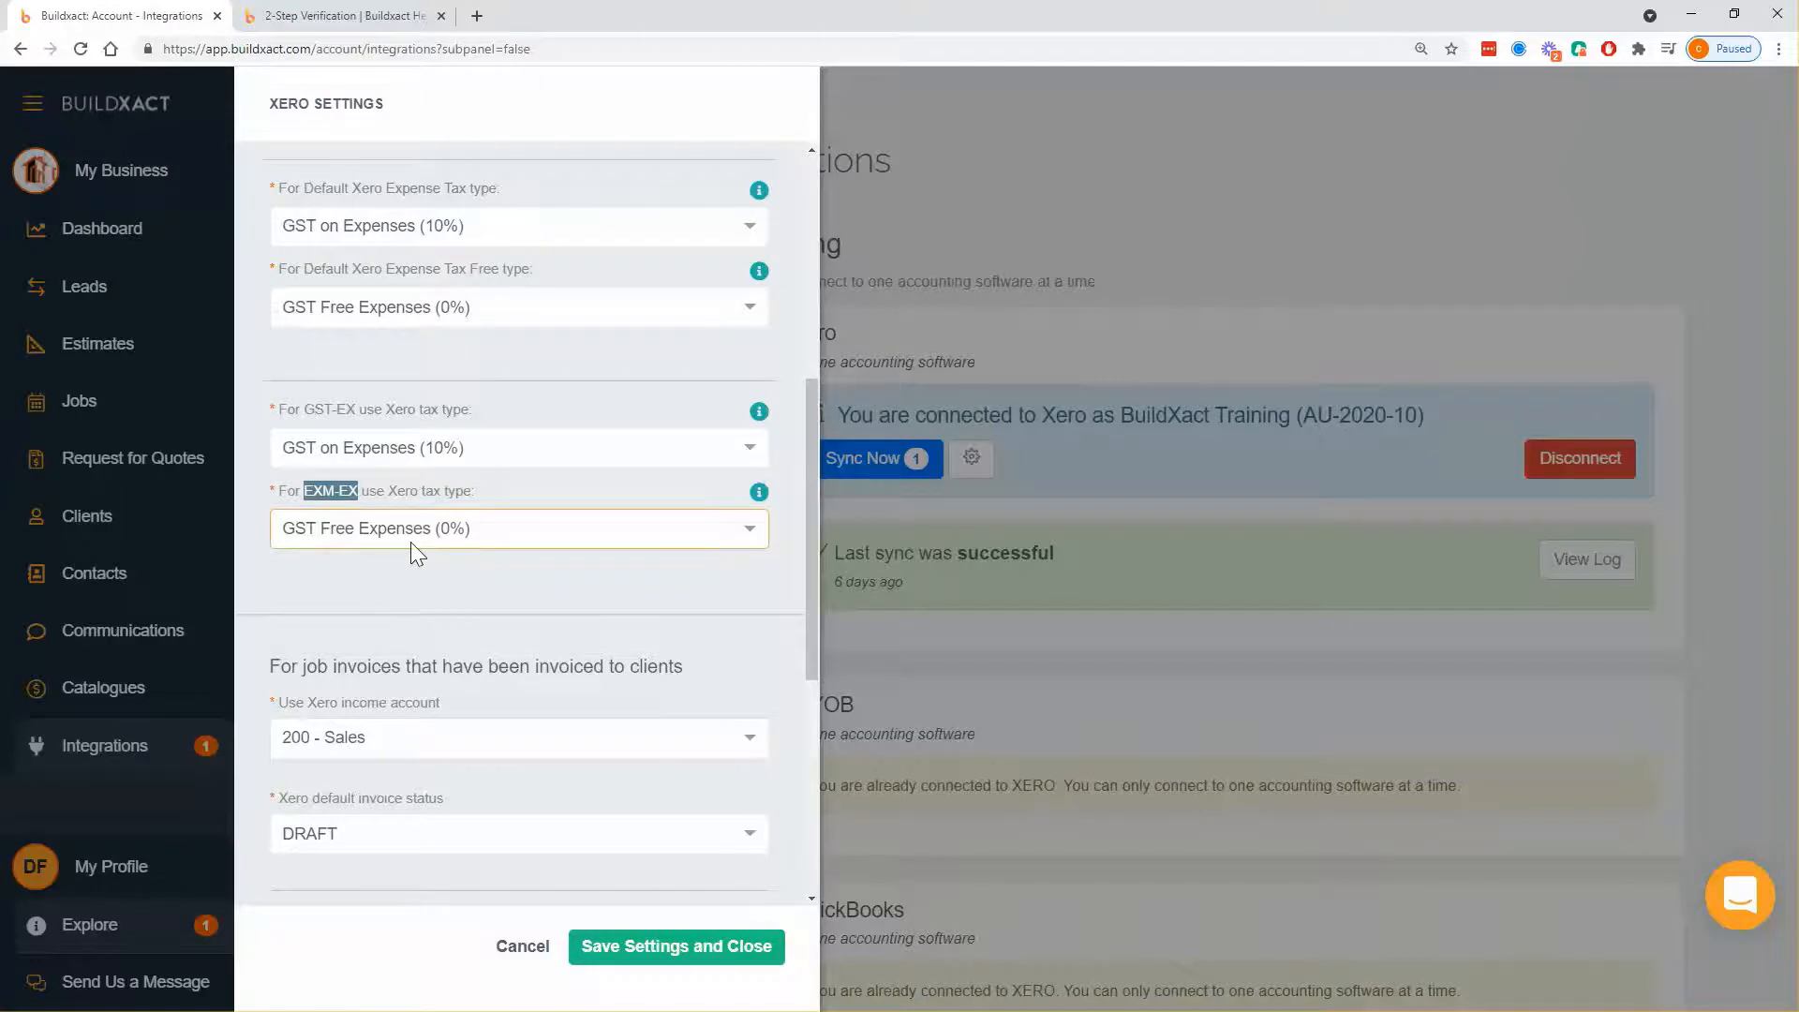
Step: Look through the Xero income accounts available for job invoices to clients without choosing another one
scroll(553, 577, down, 1)
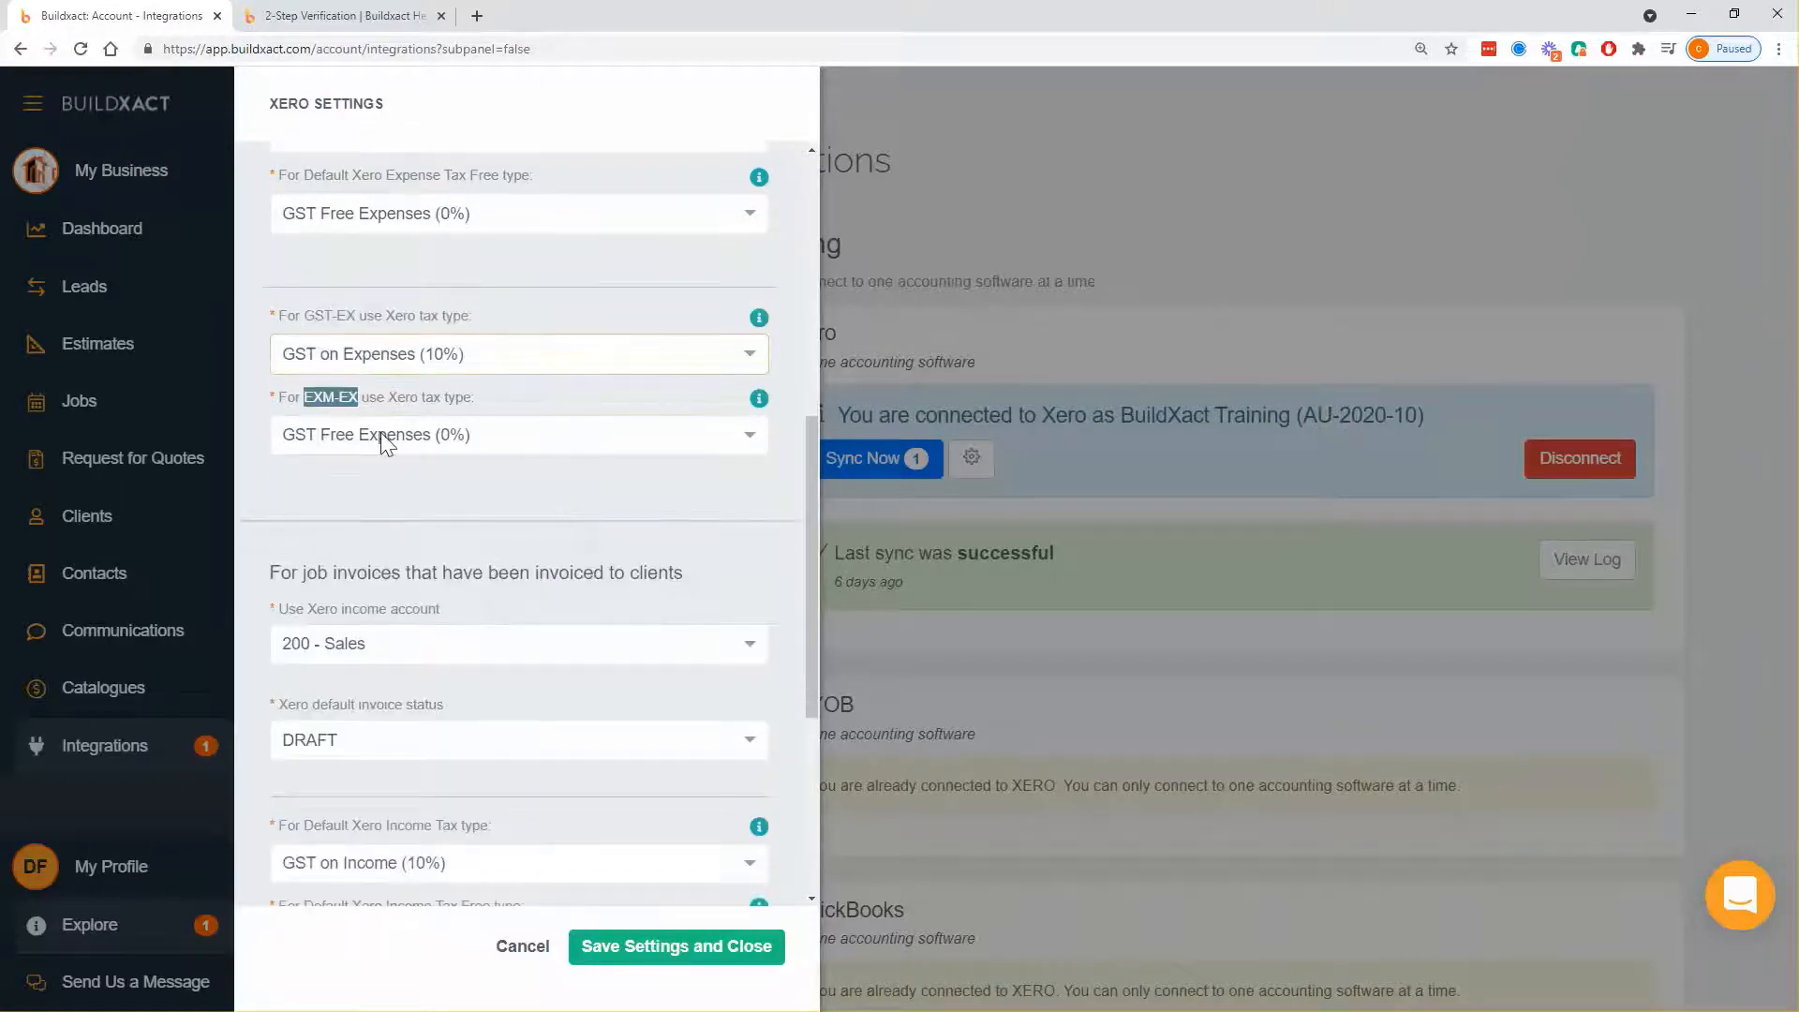
scroll(515, 493, down, 1)
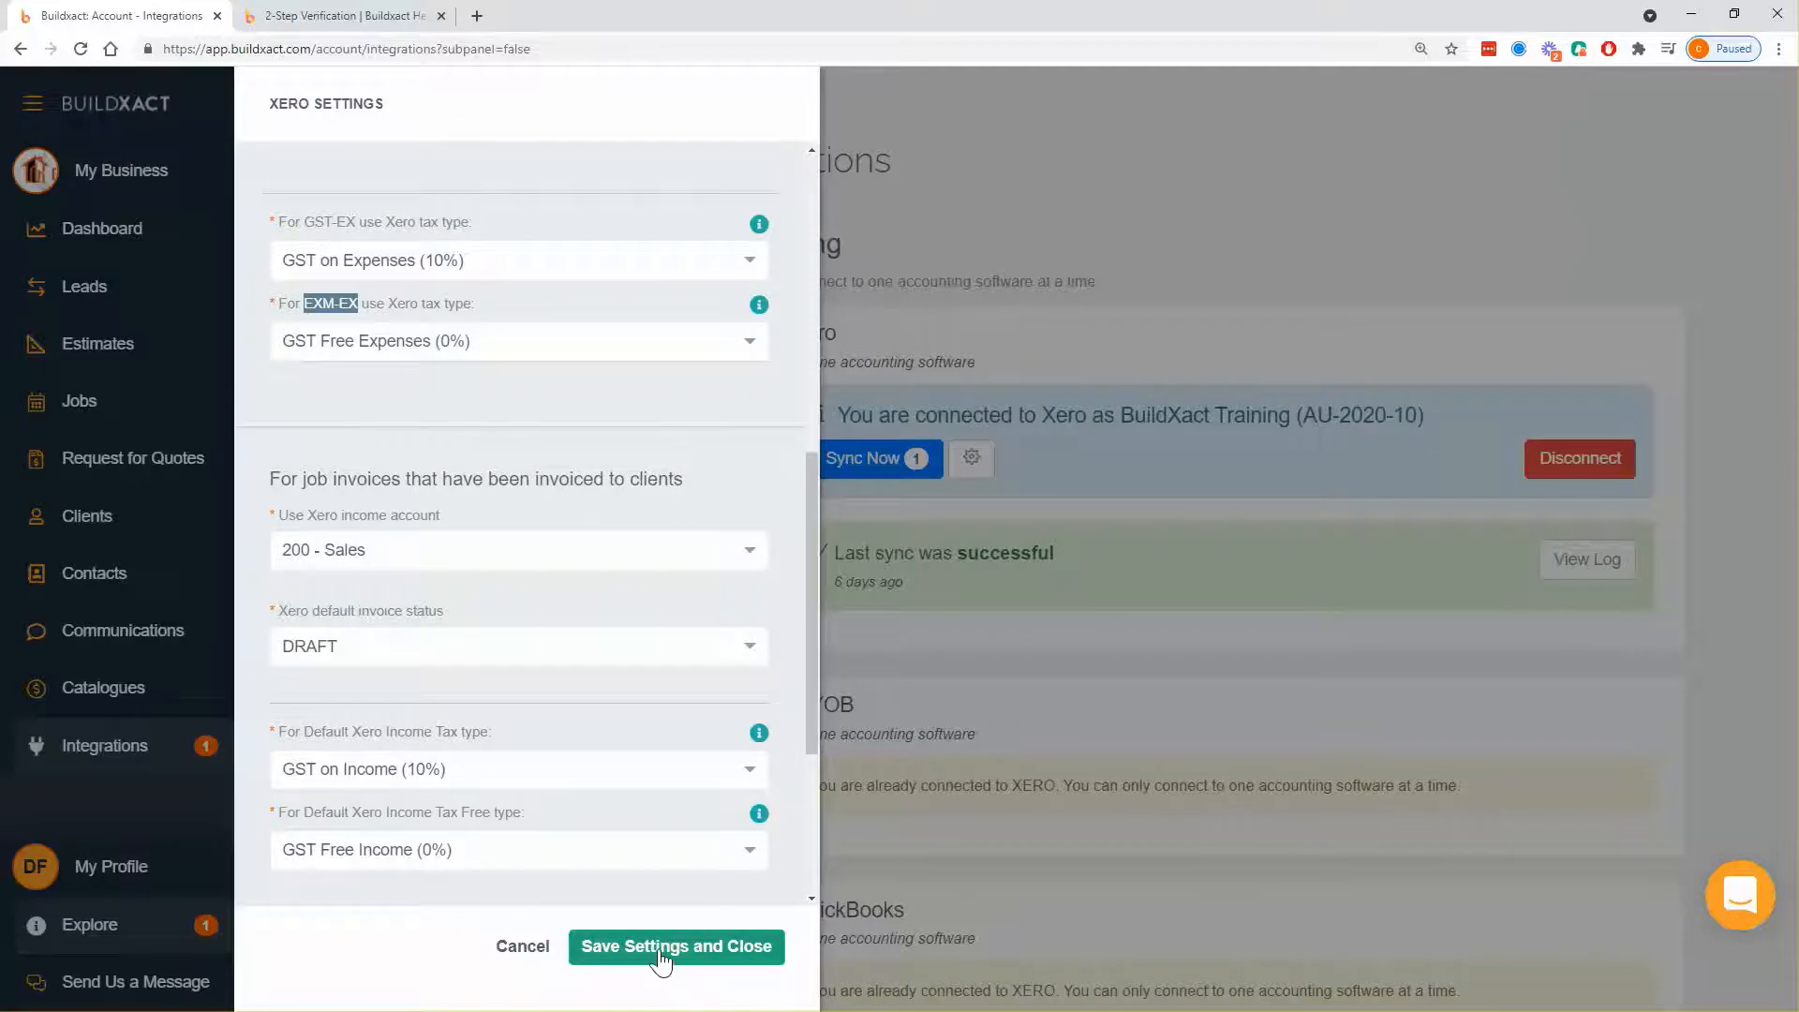
scroll(324, 509, down, 1)
scroll(323, 509, down, 3)
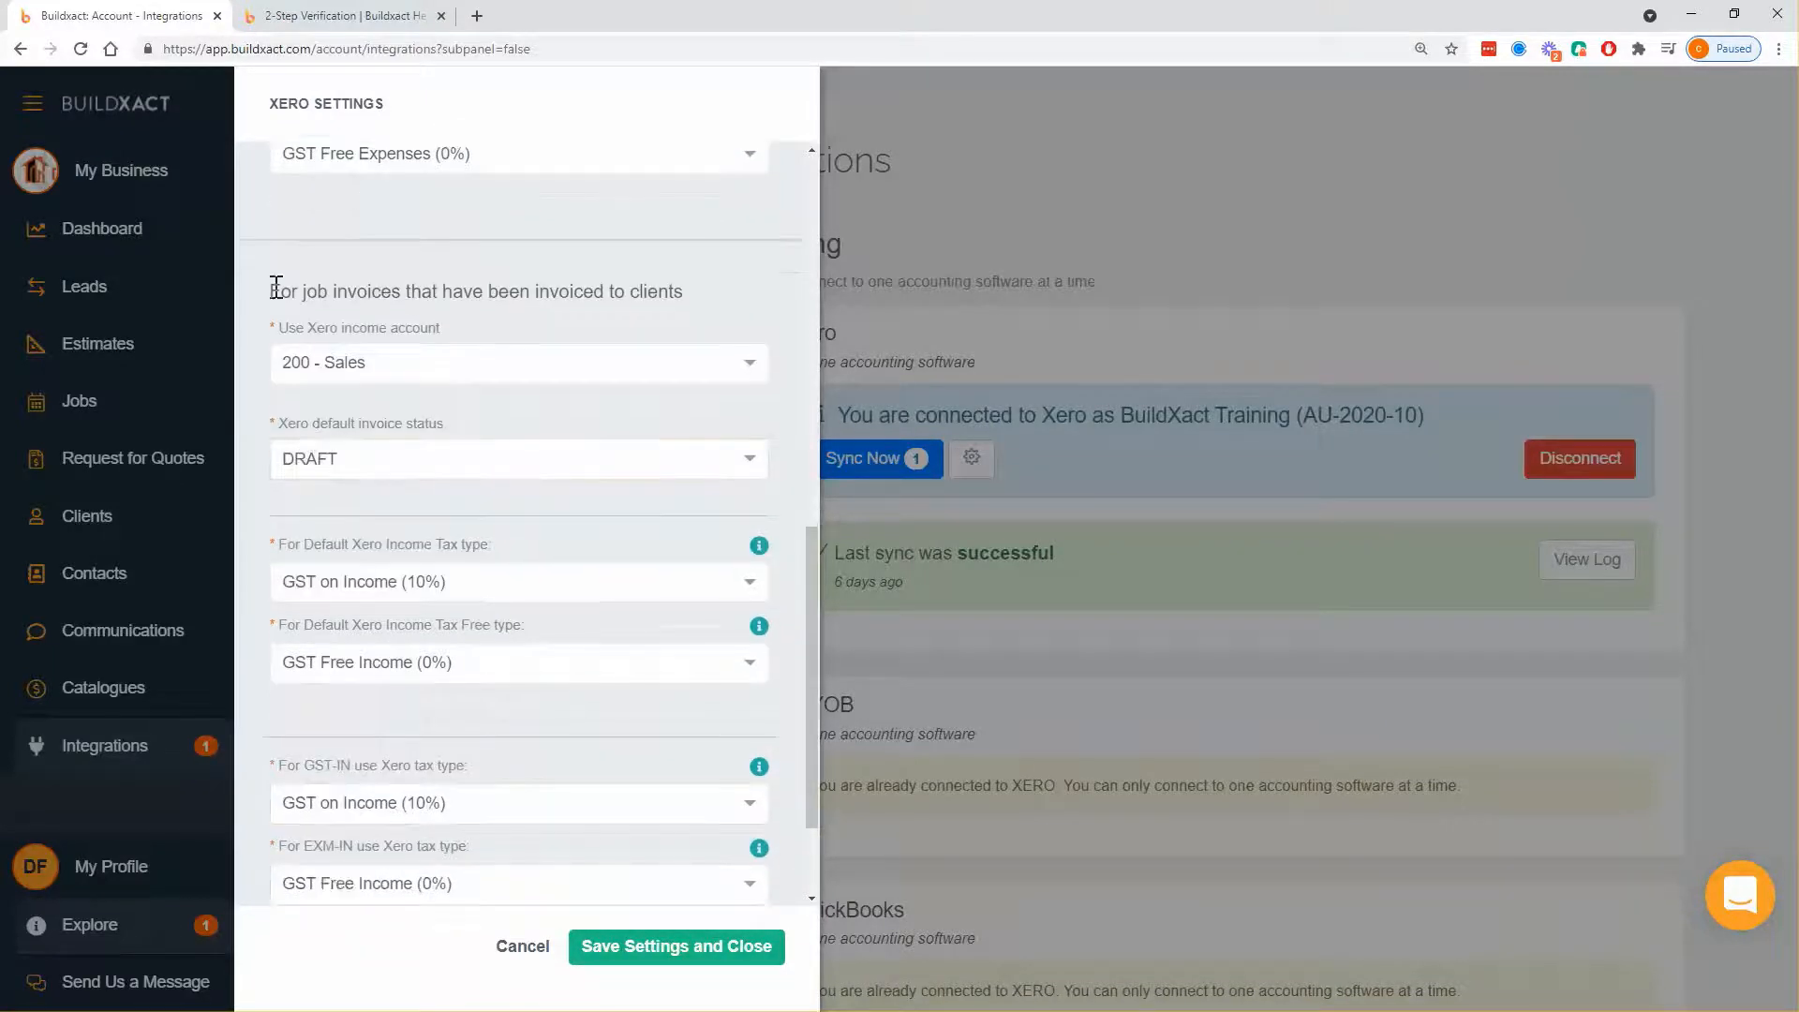
drag(272, 290, 609, 401)
click(601, 411)
click(473, 373)
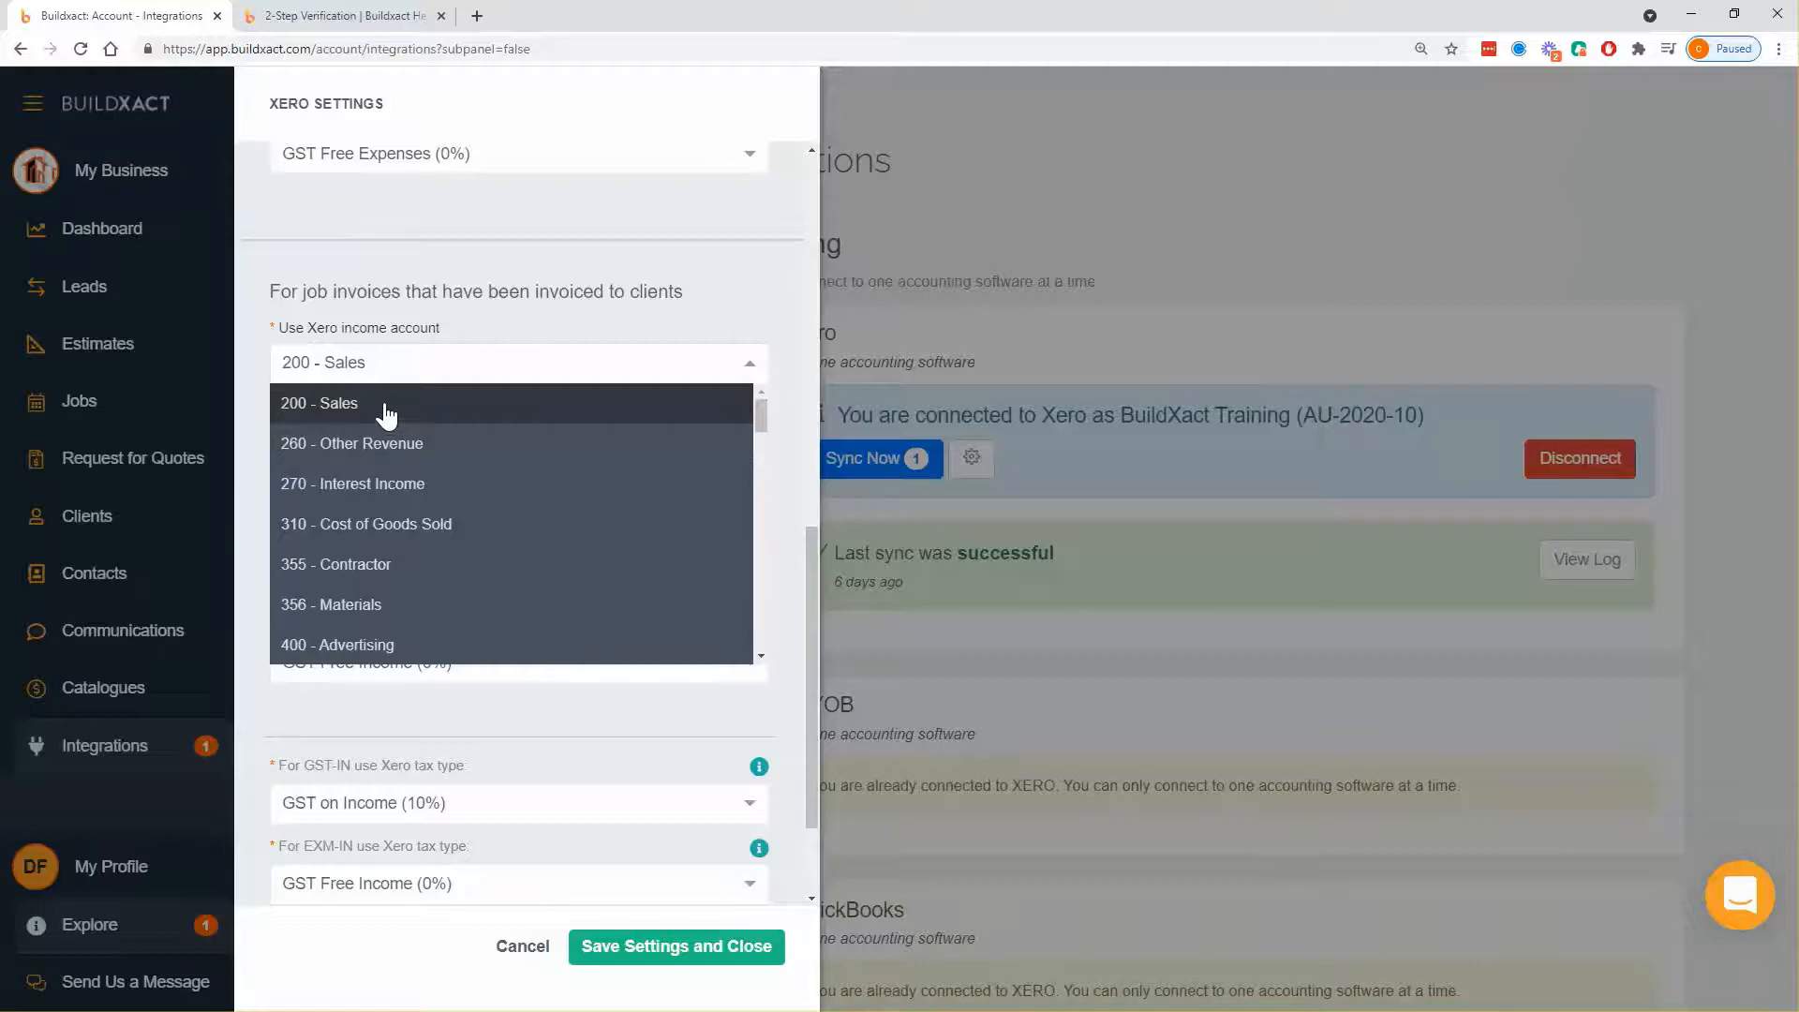
click(487, 356)
Step: Choose DRAFT as the Xero default invoice status for job invoices
scroll(525, 468, down, 2)
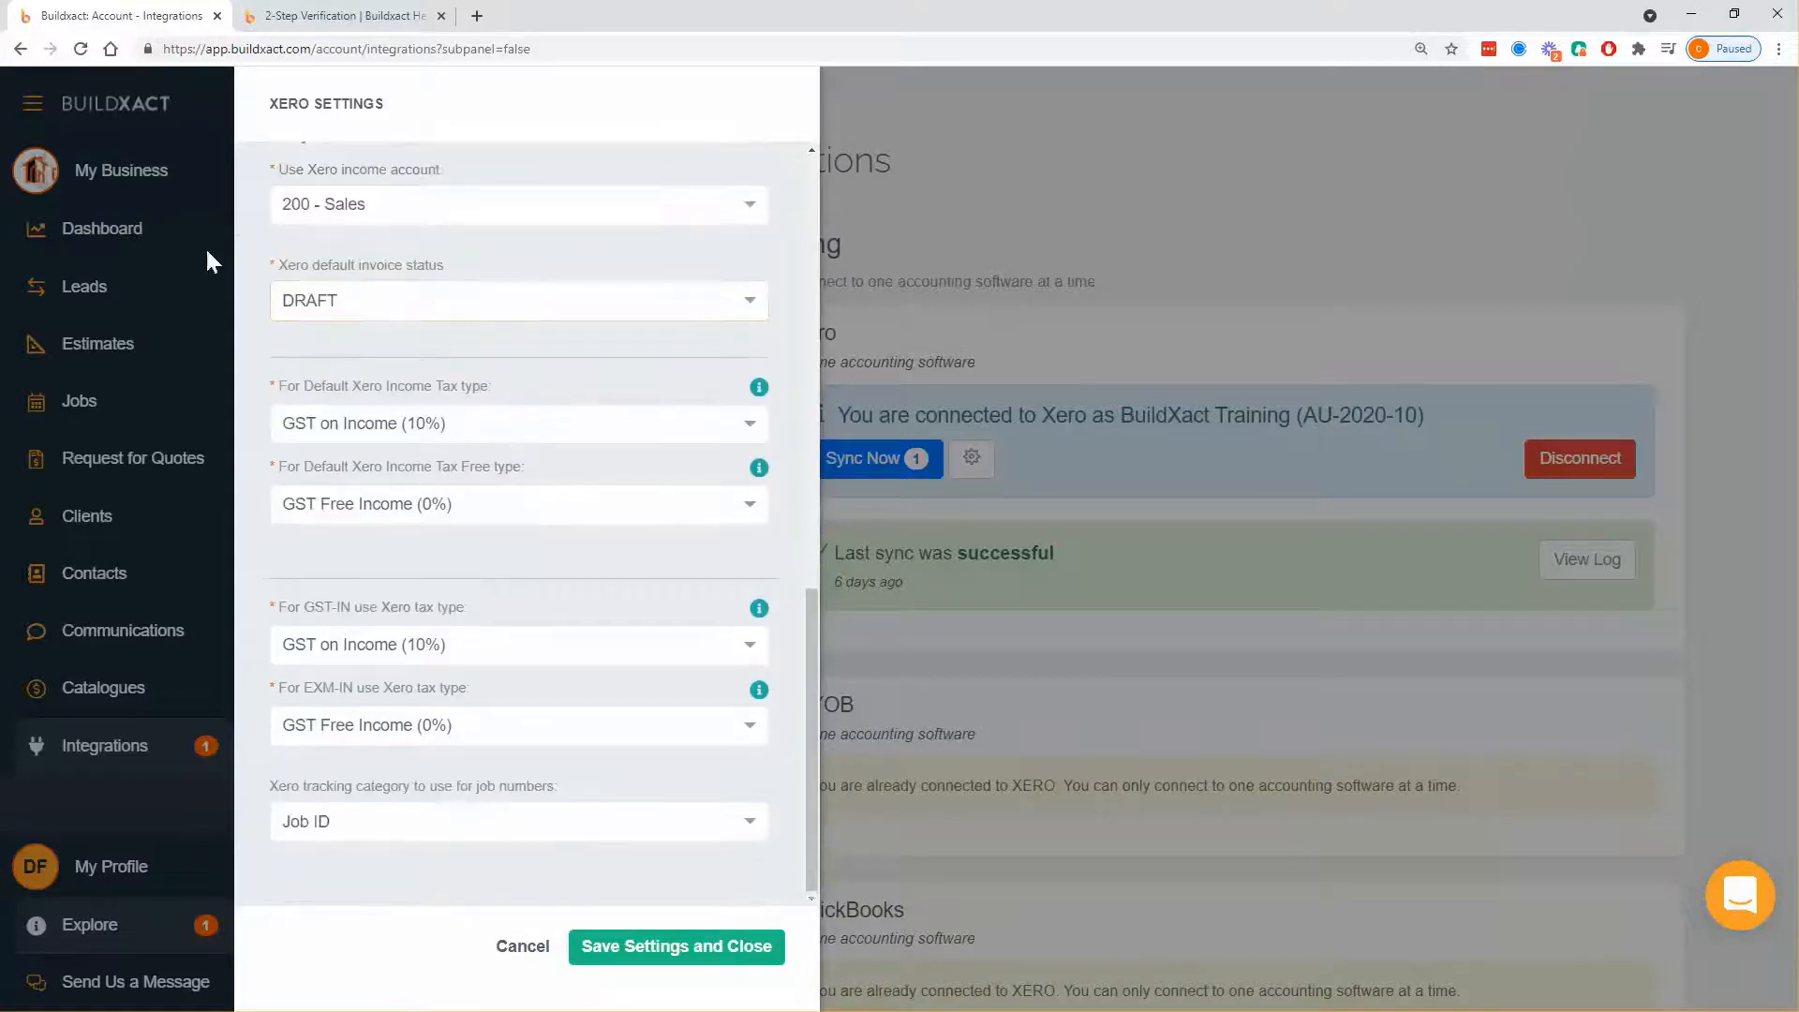
drag(269, 257, 339, 292)
click(369, 333)
click(356, 305)
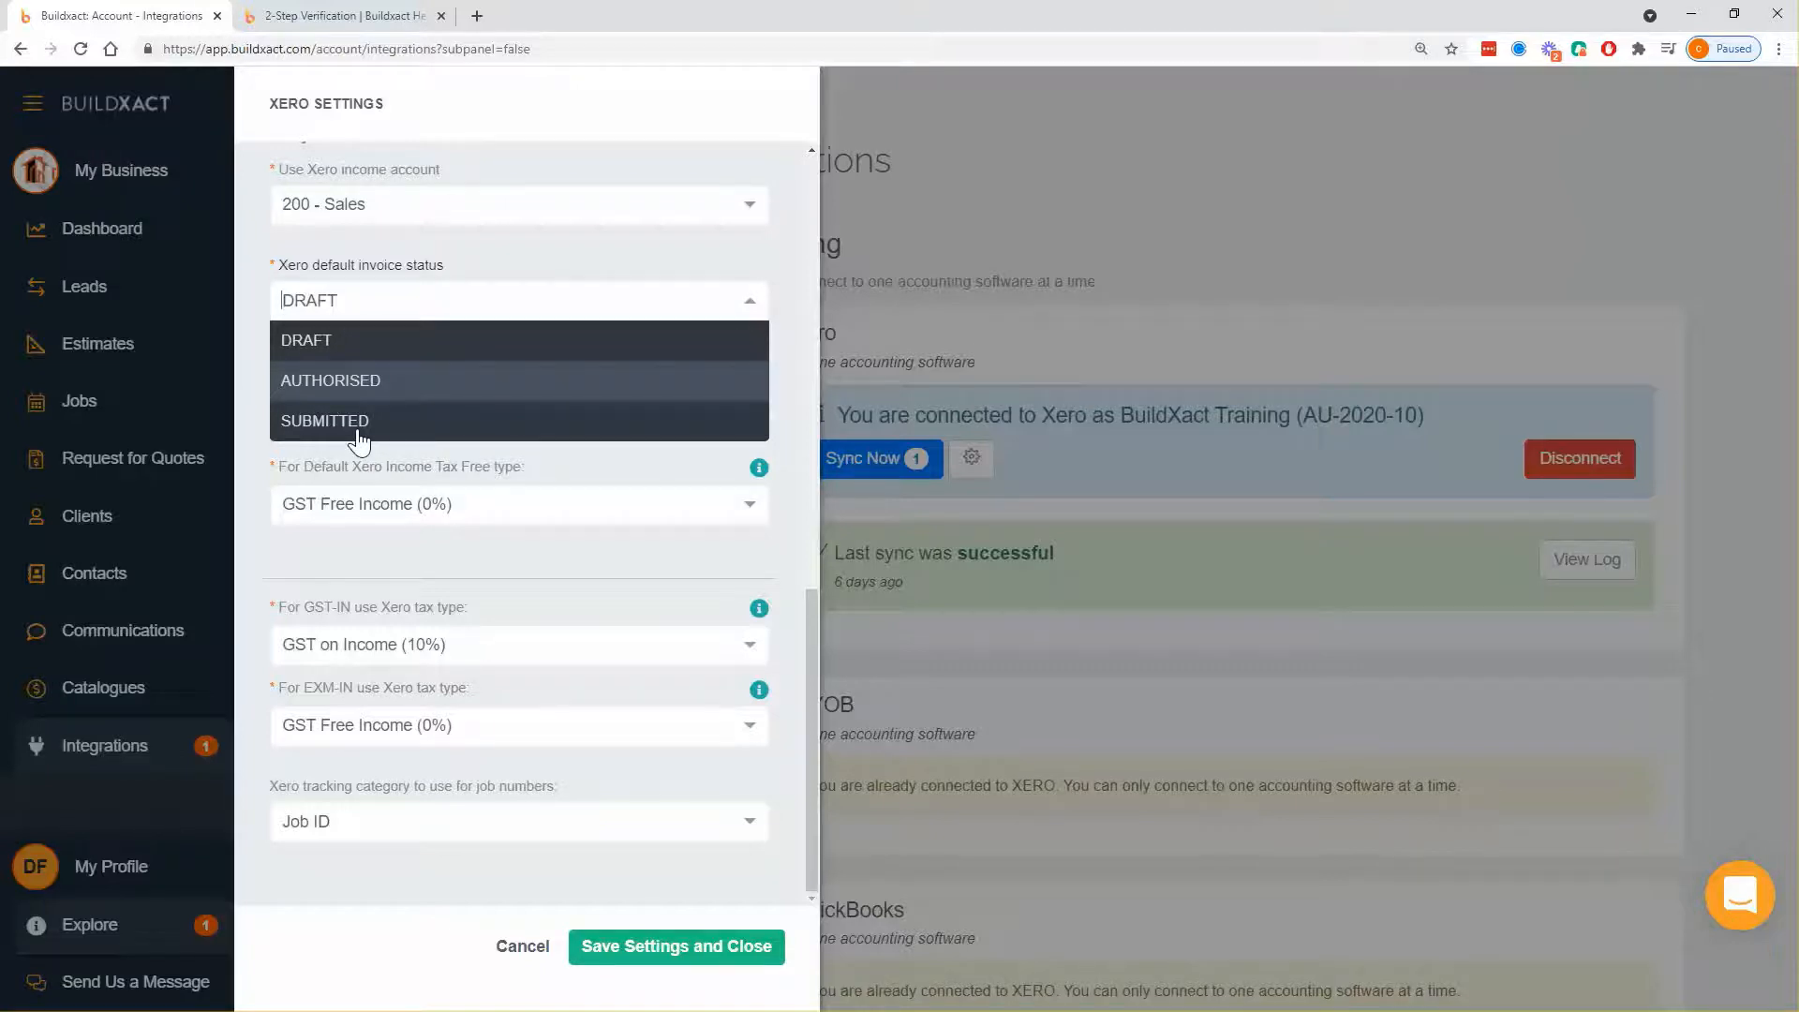
click(352, 345)
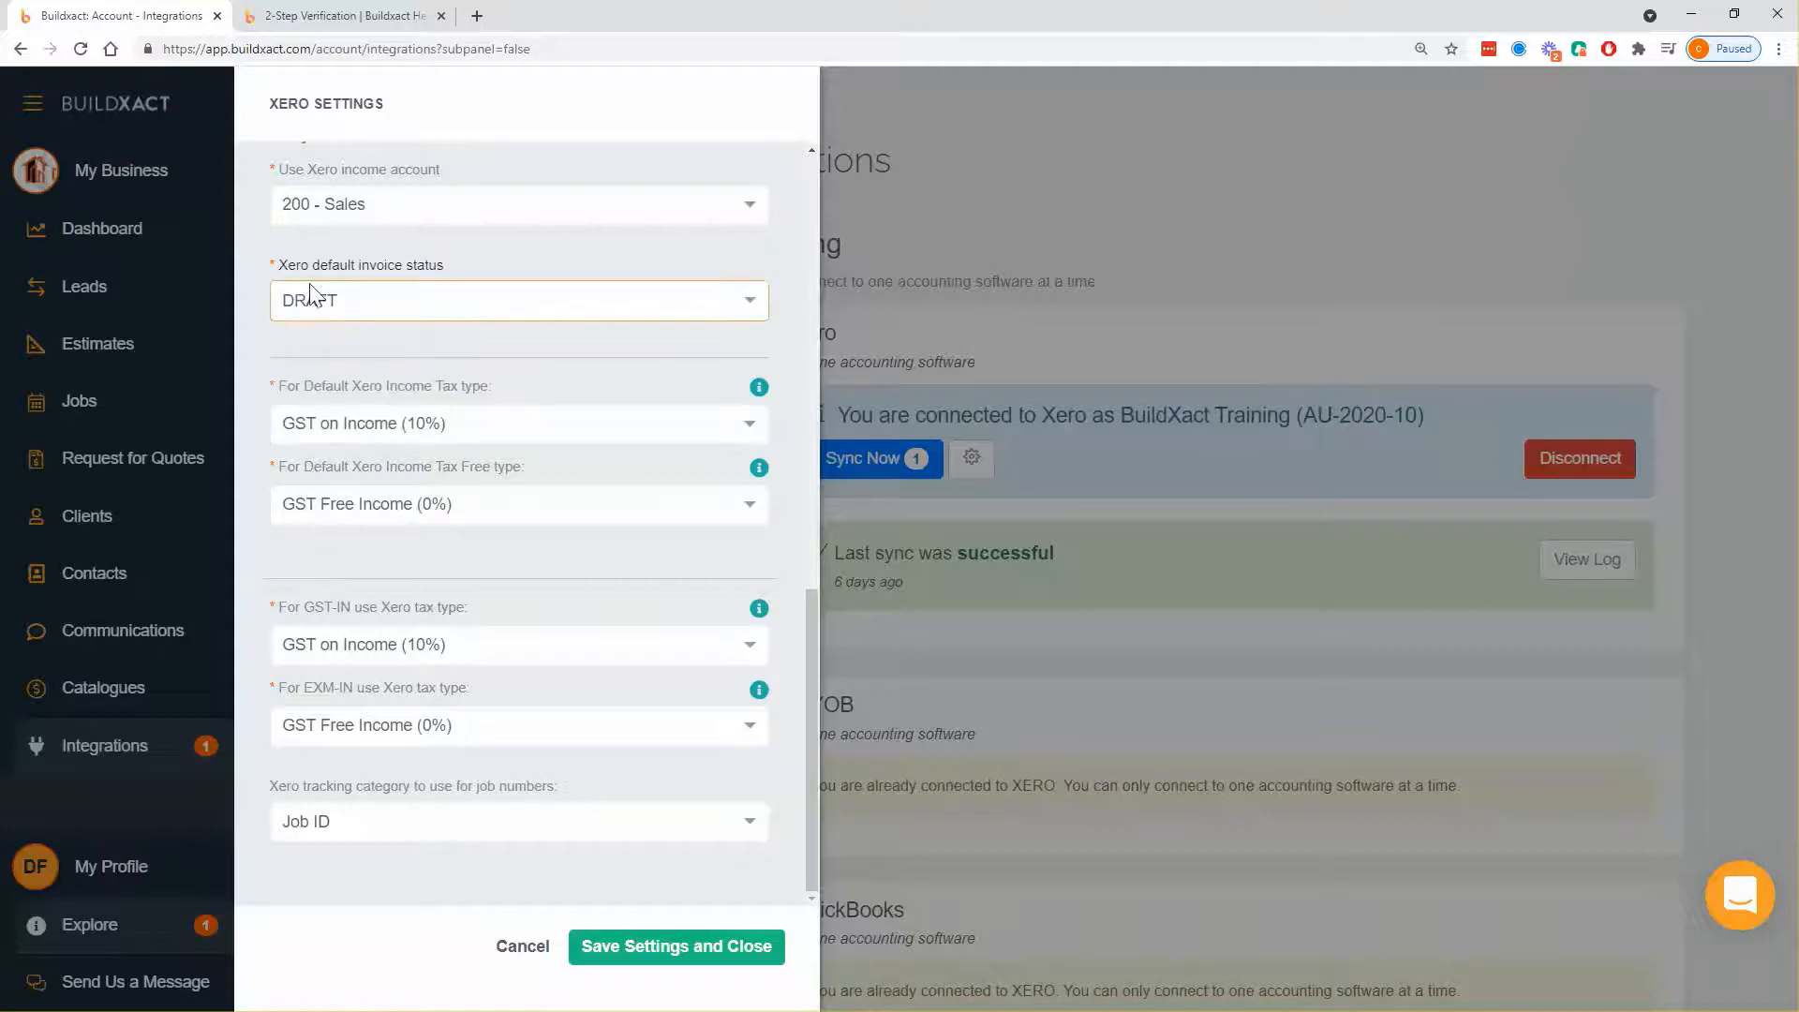
click(313, 343)
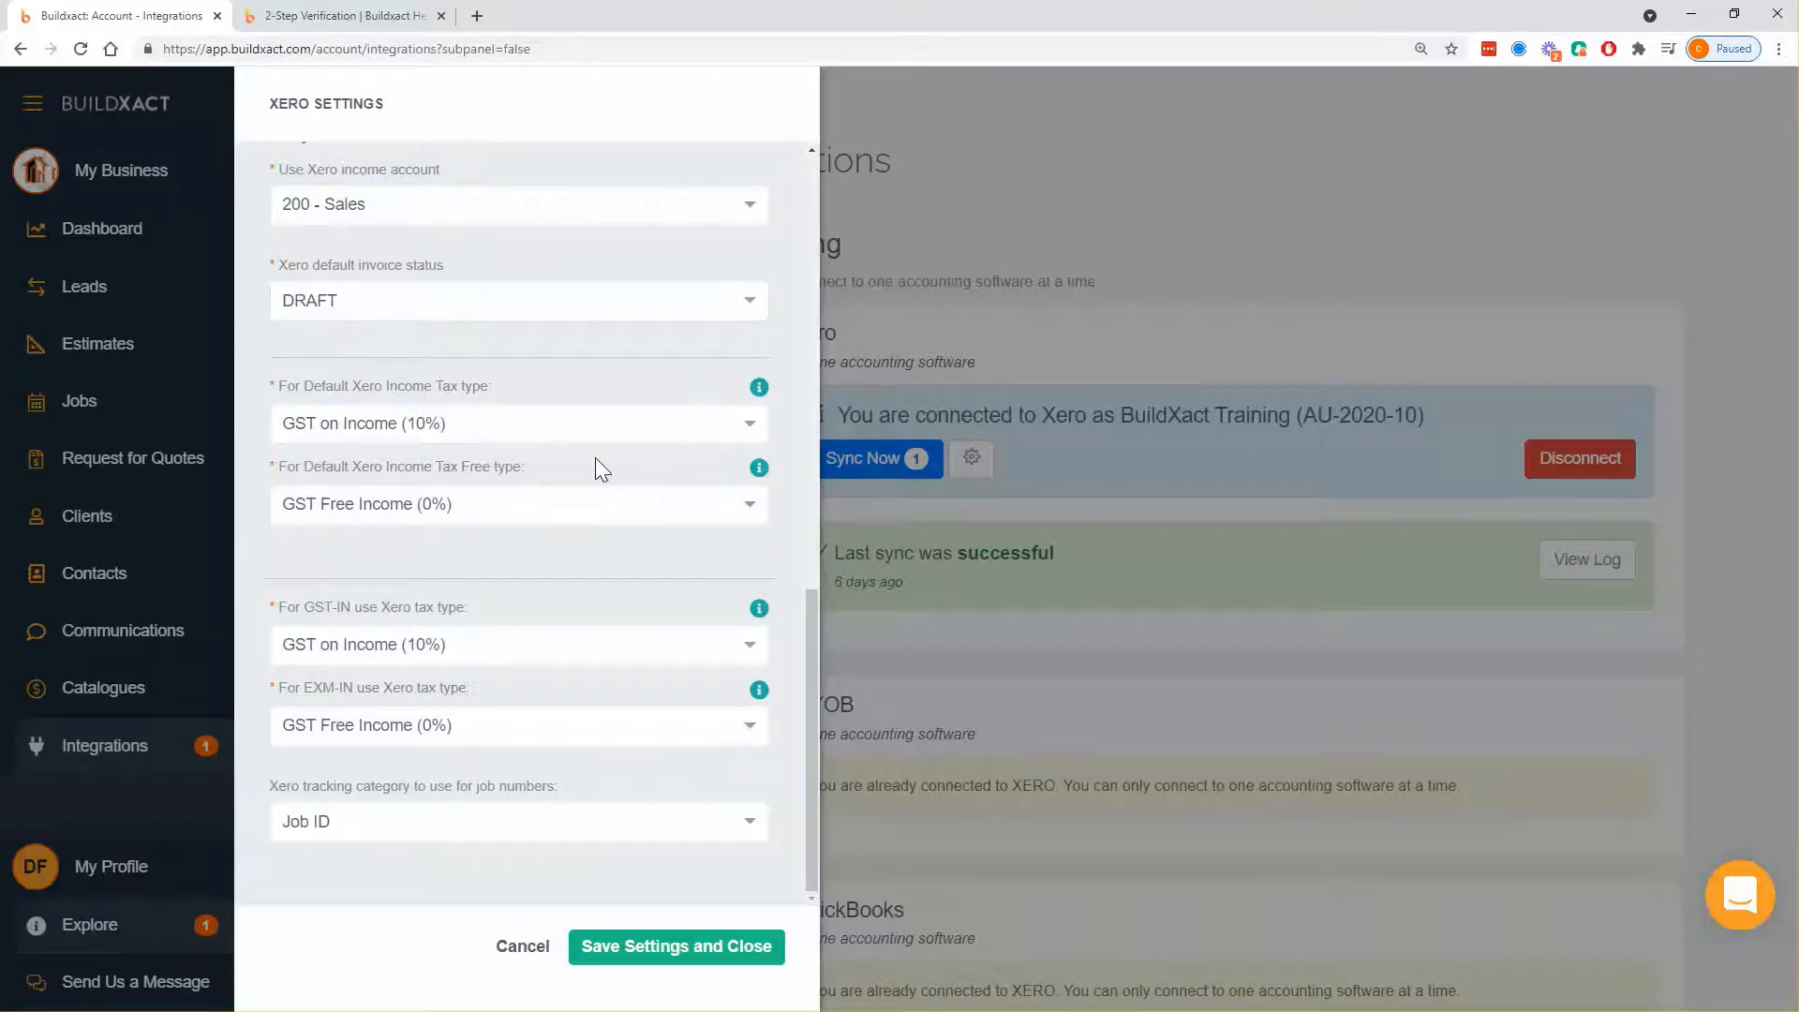
Step: Examine the default Xero income tax type and income tax-free type for job invoices
drag(257, 383, 509, 521)
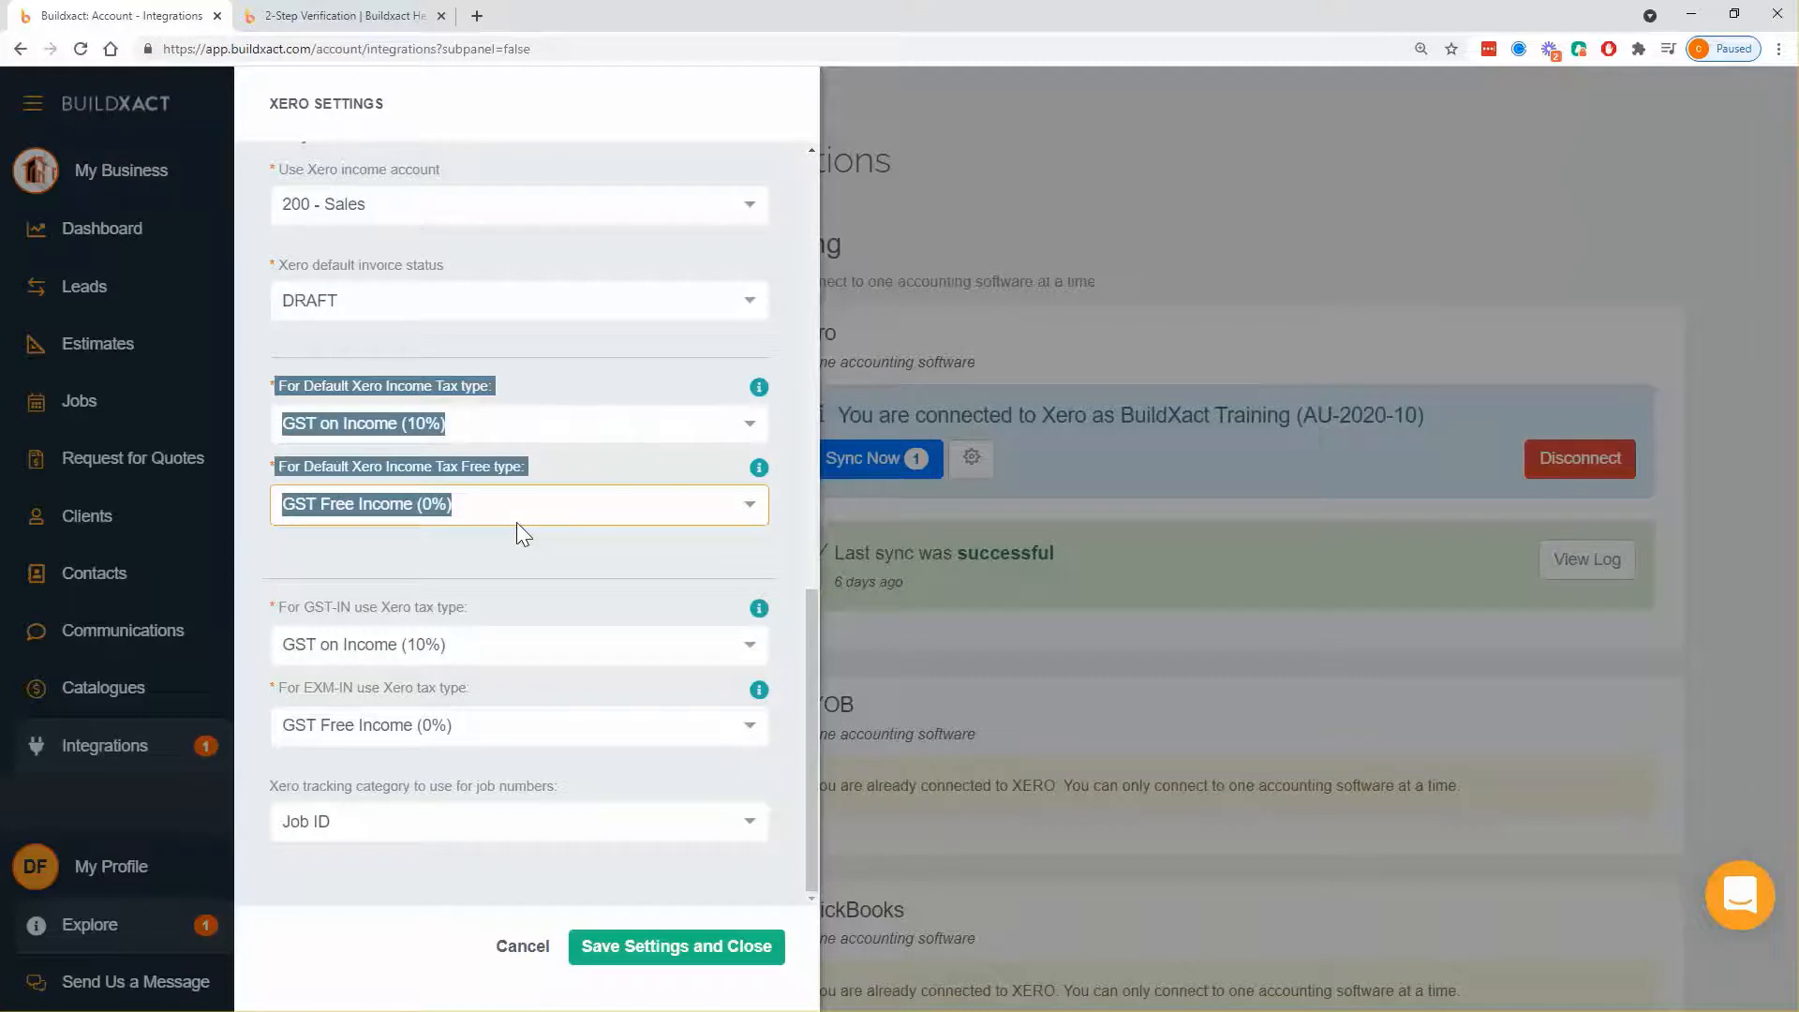
click(494, 568)
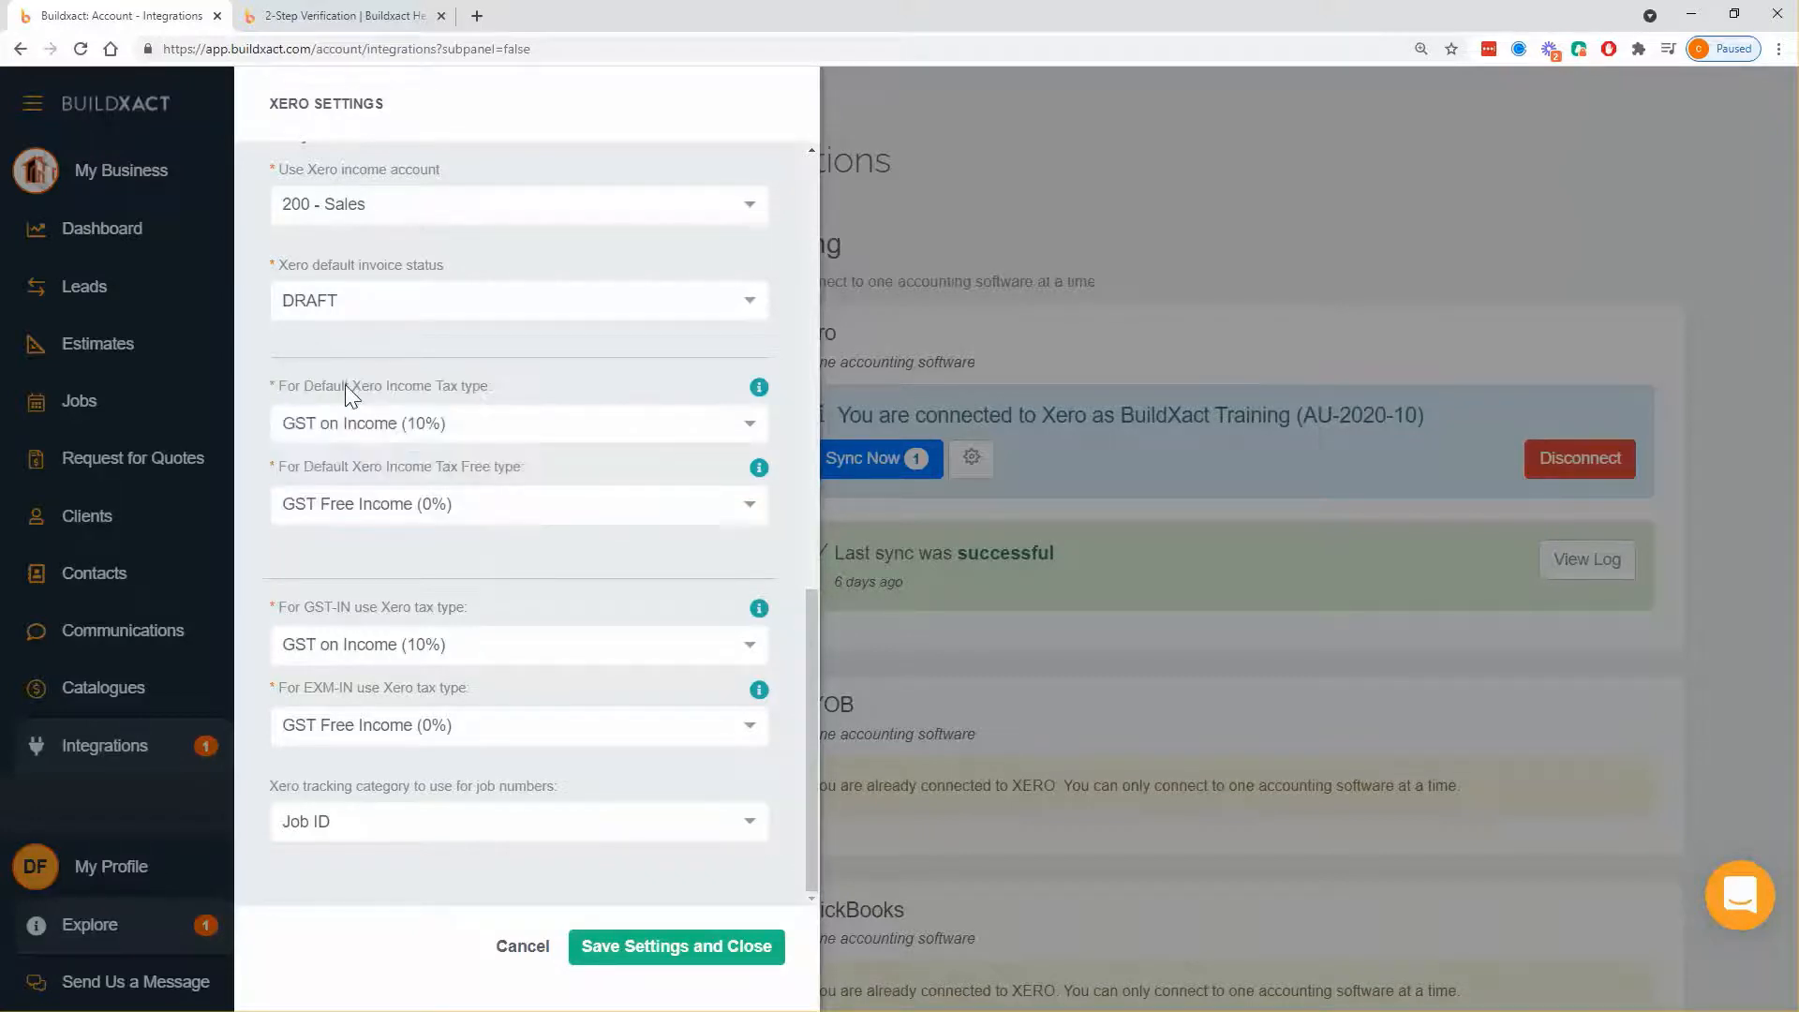
drag(350, 386, 287, 436)
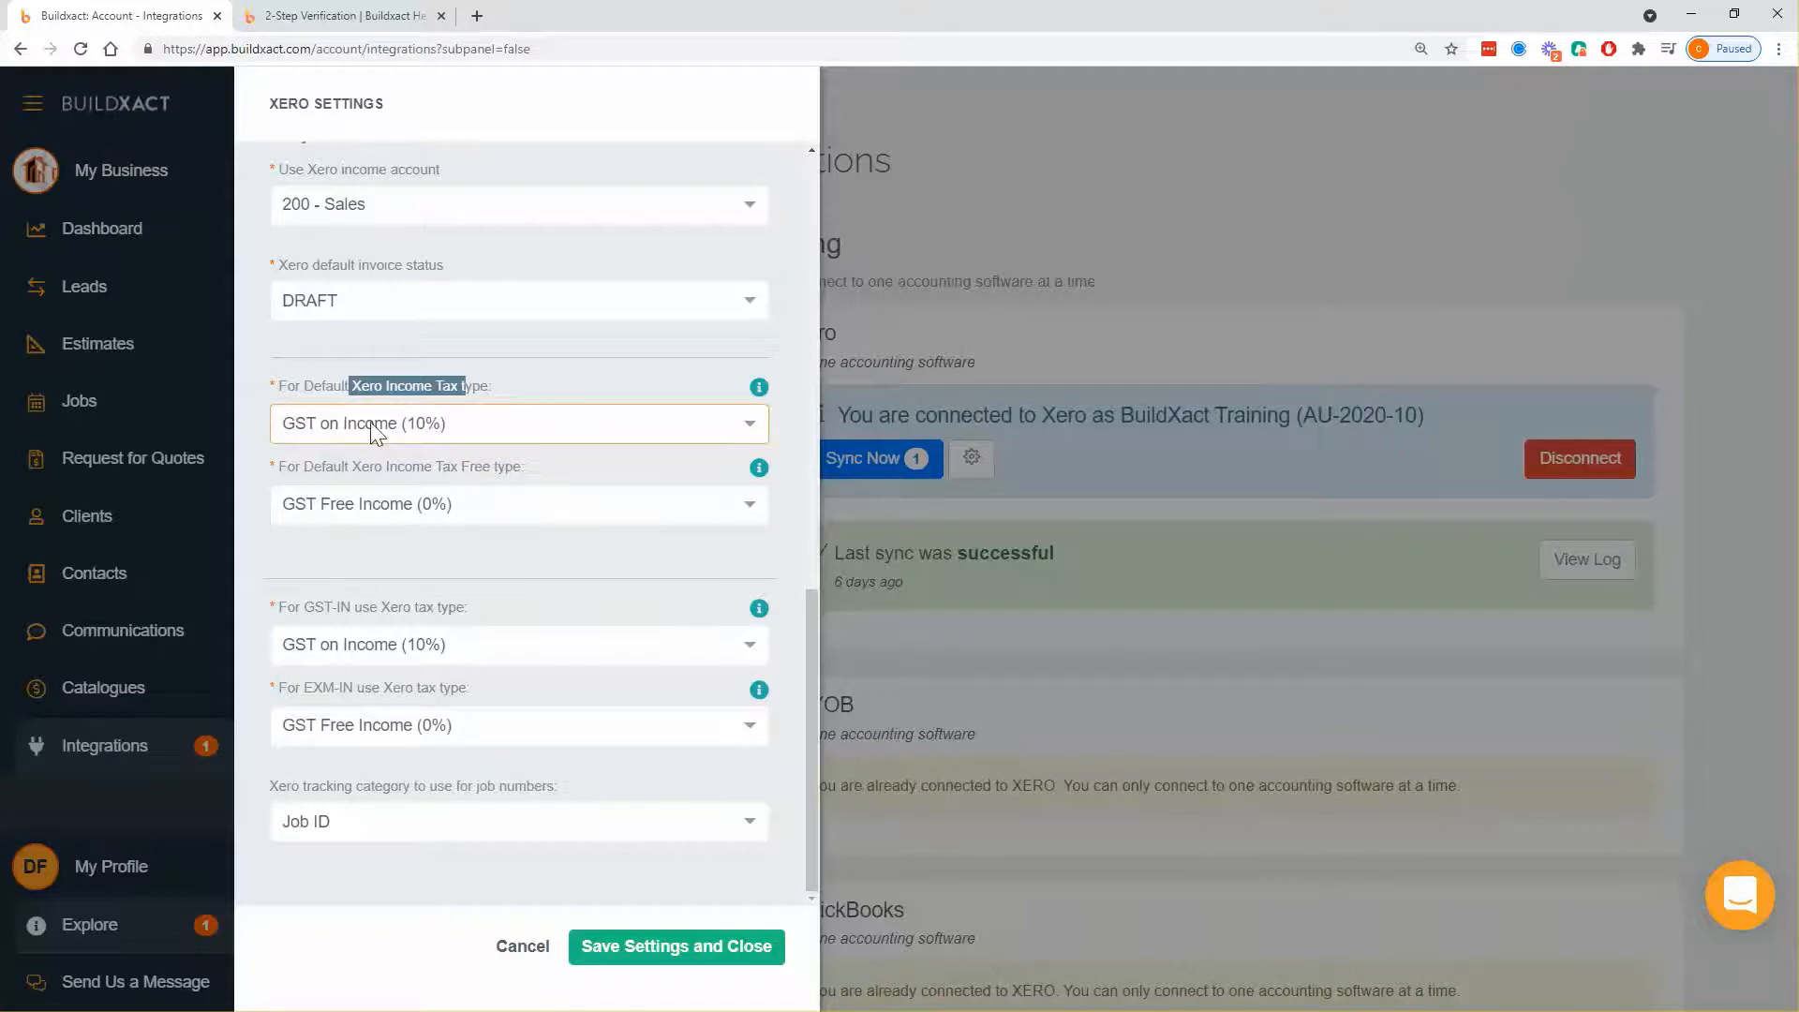
drag(385, 467, 481, 471)
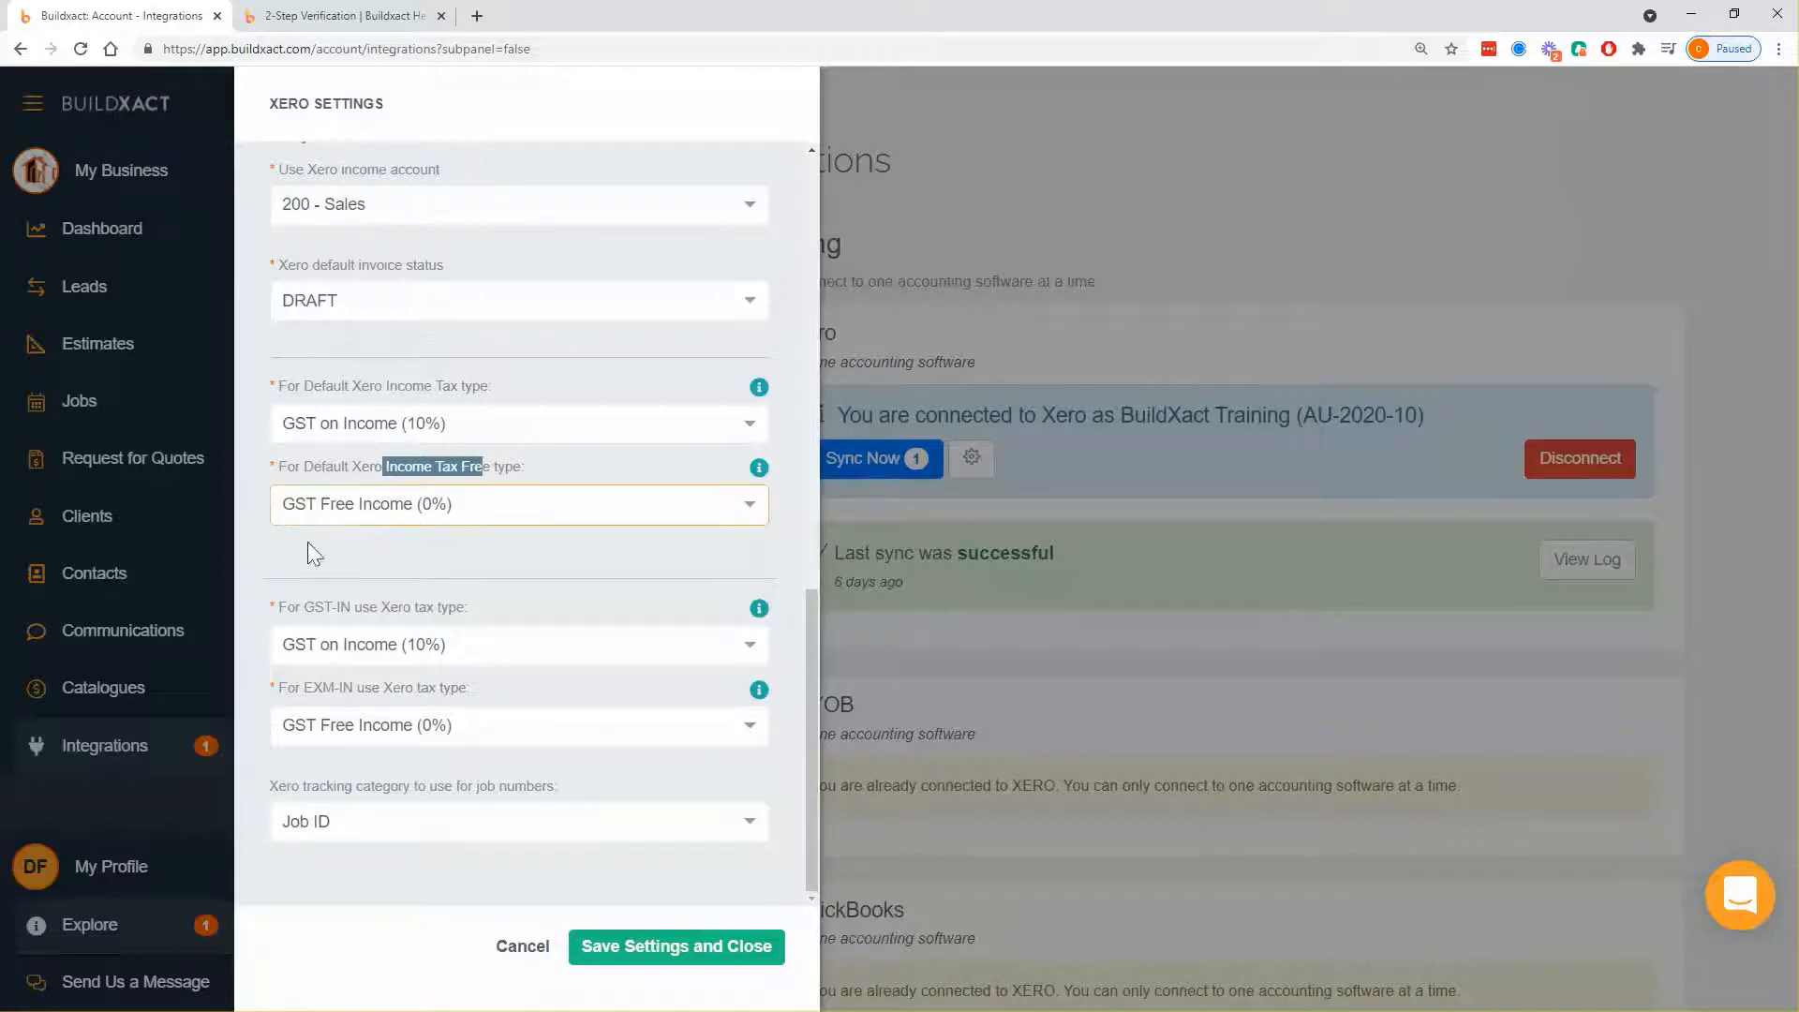
click(474, 557)
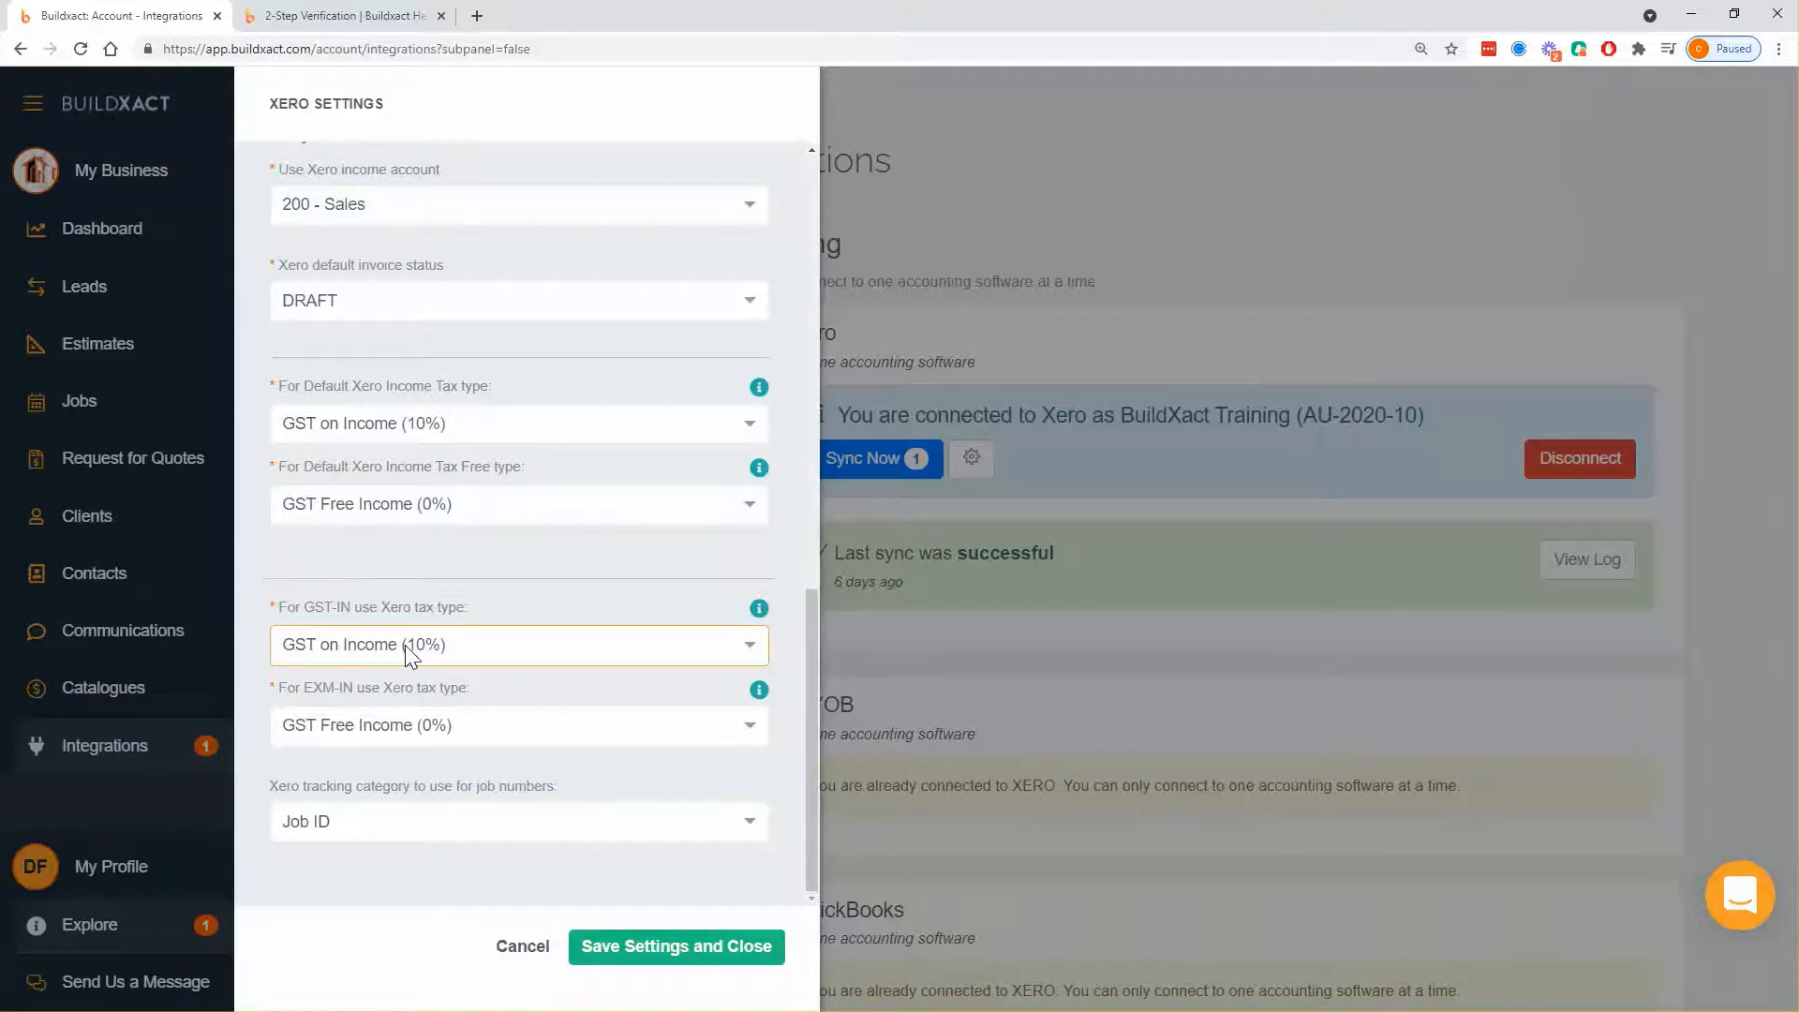
Step: Compare the GST-IN and EXM-IN mappings with the default income tax types and look through the GST-IN options without choosing another
drag(261, 594, 487, 735)
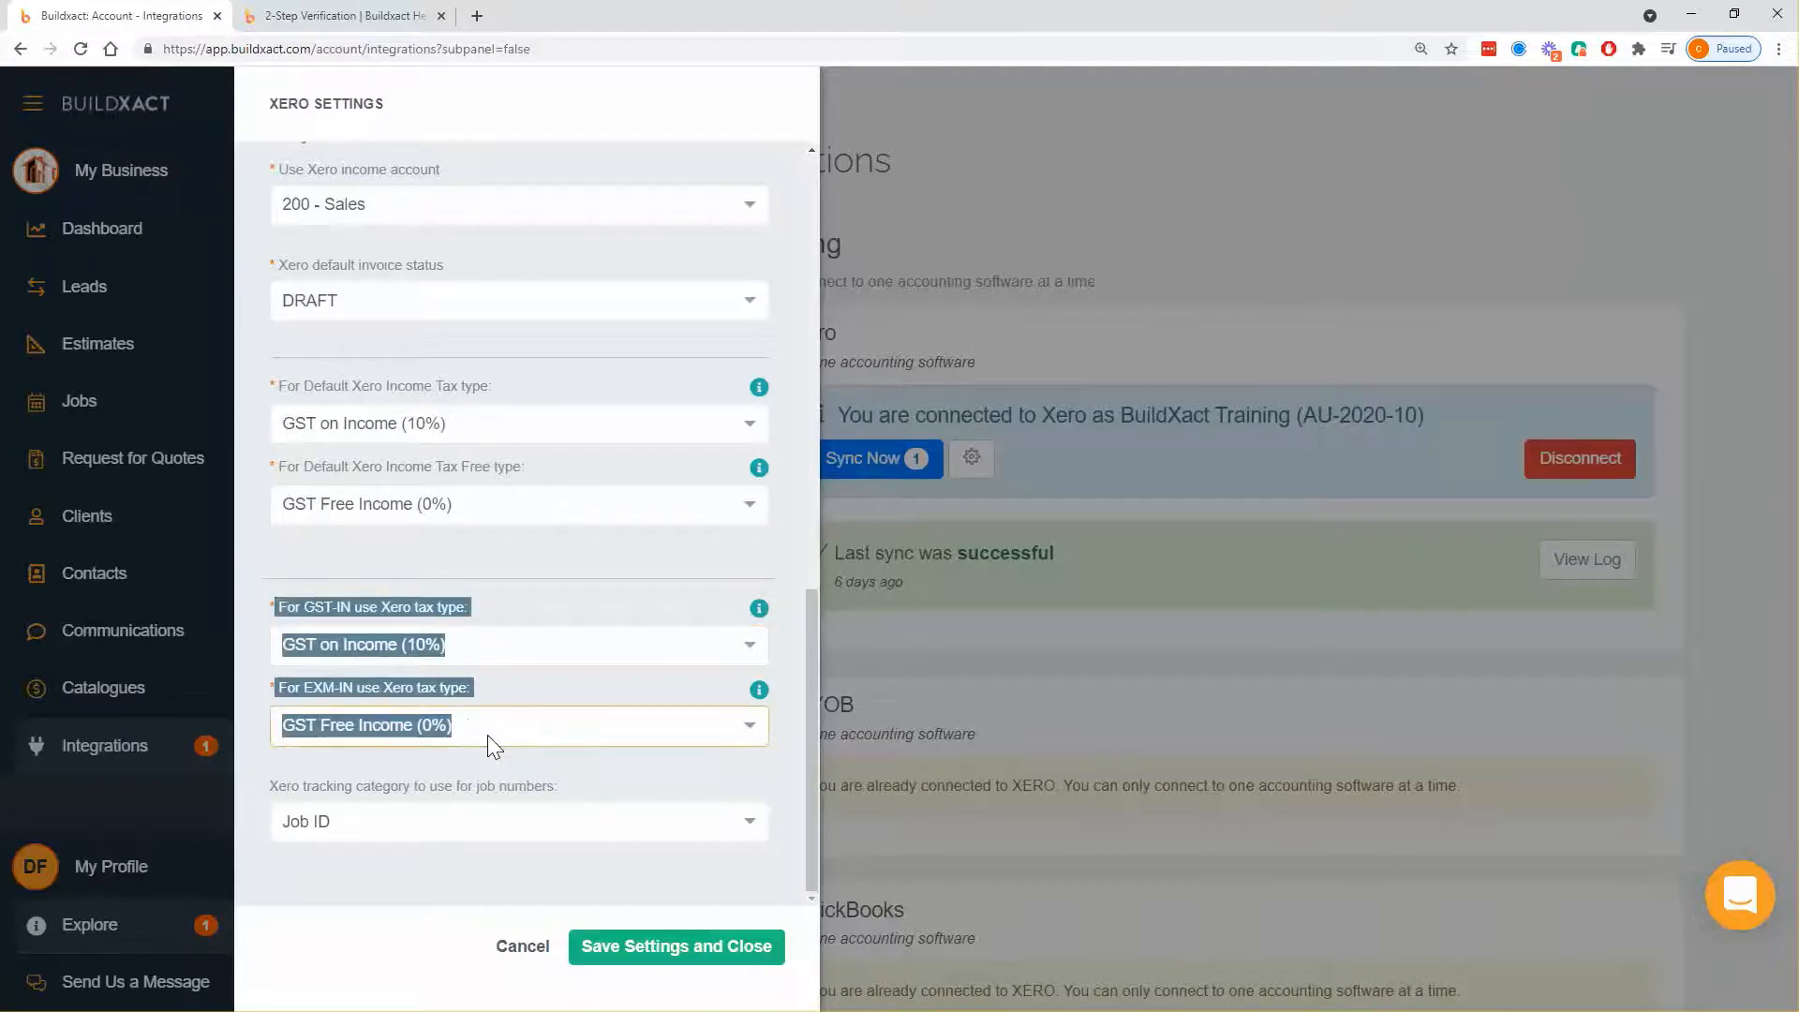
drag(272, 380, 470, 509)
click(502, 572)
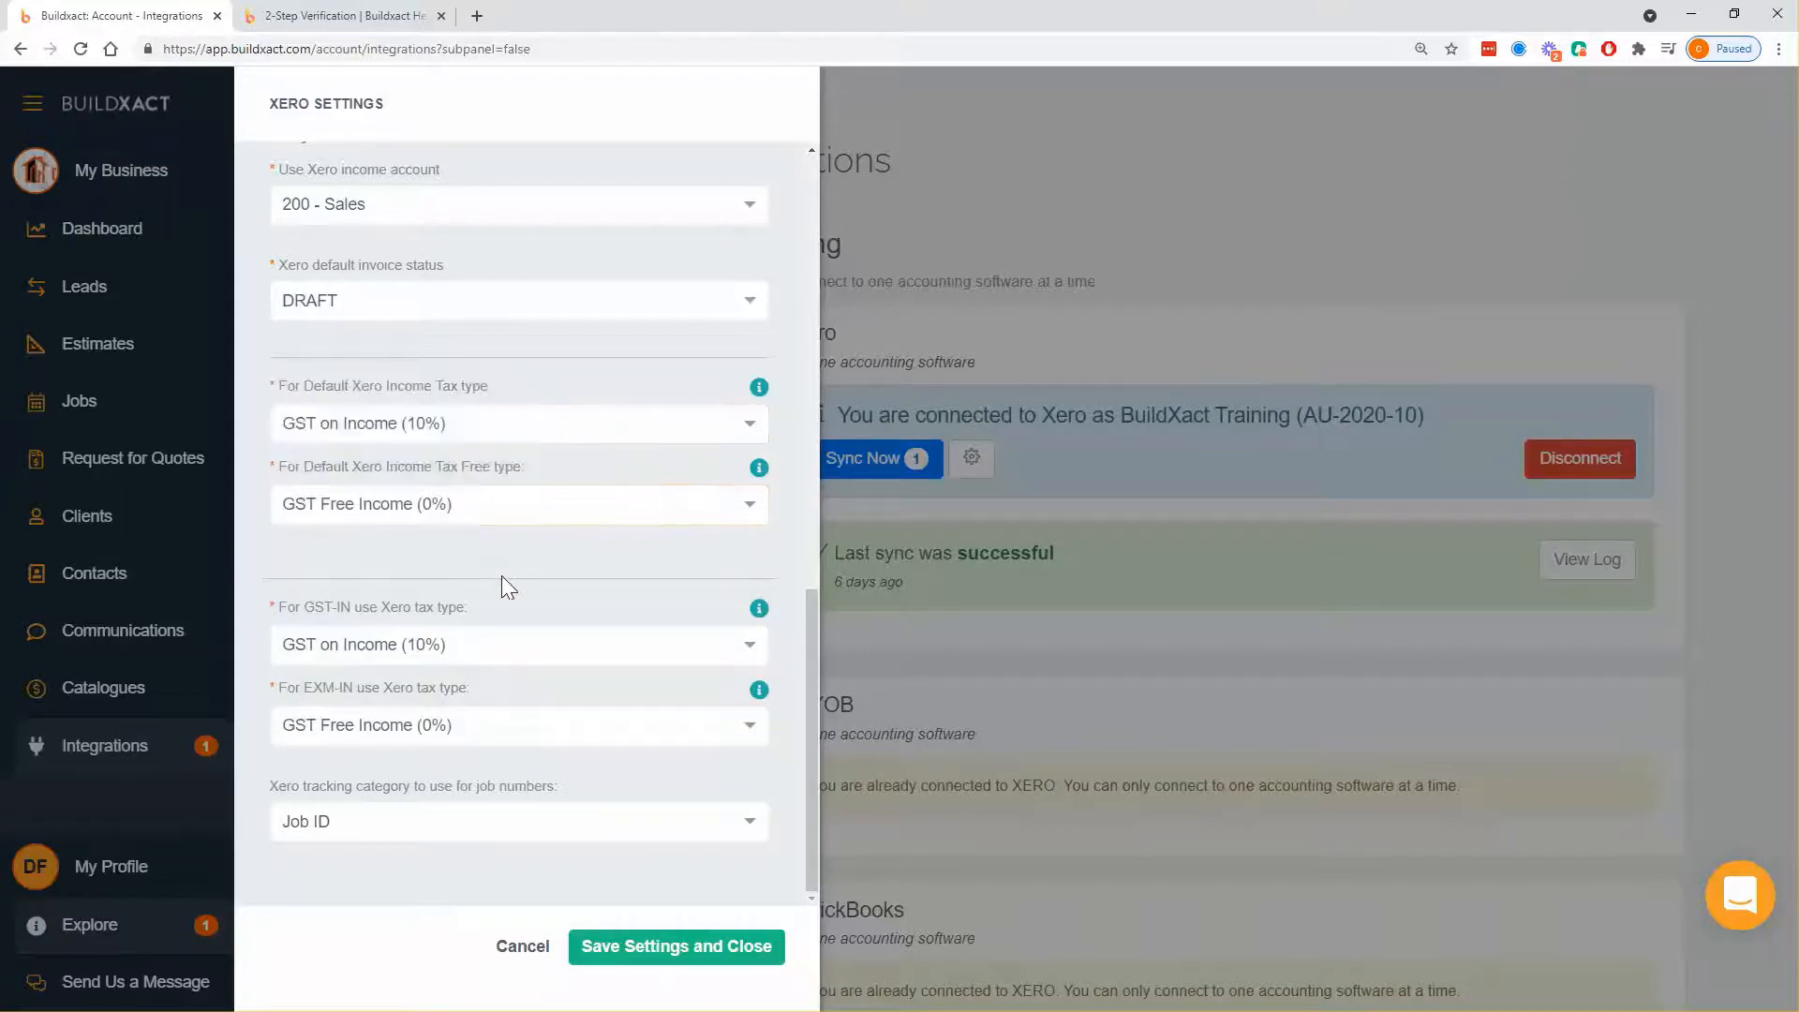
click(384, 647)
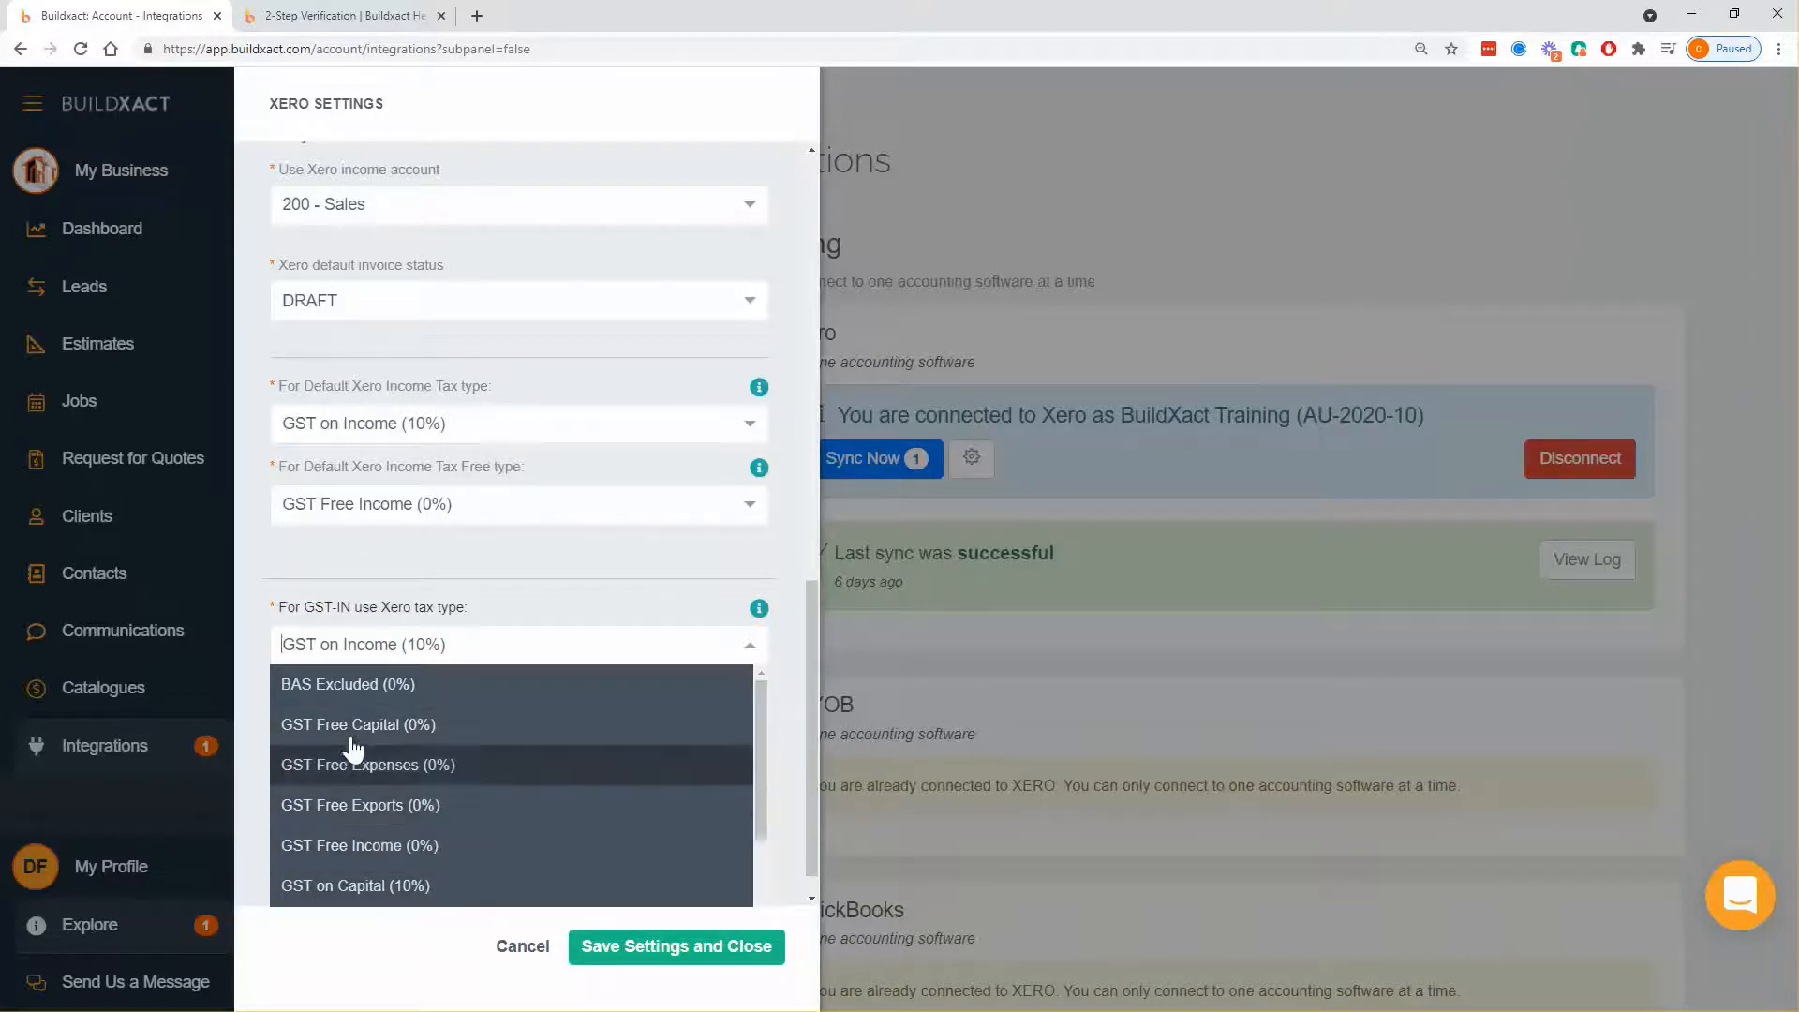
click(527, 605)
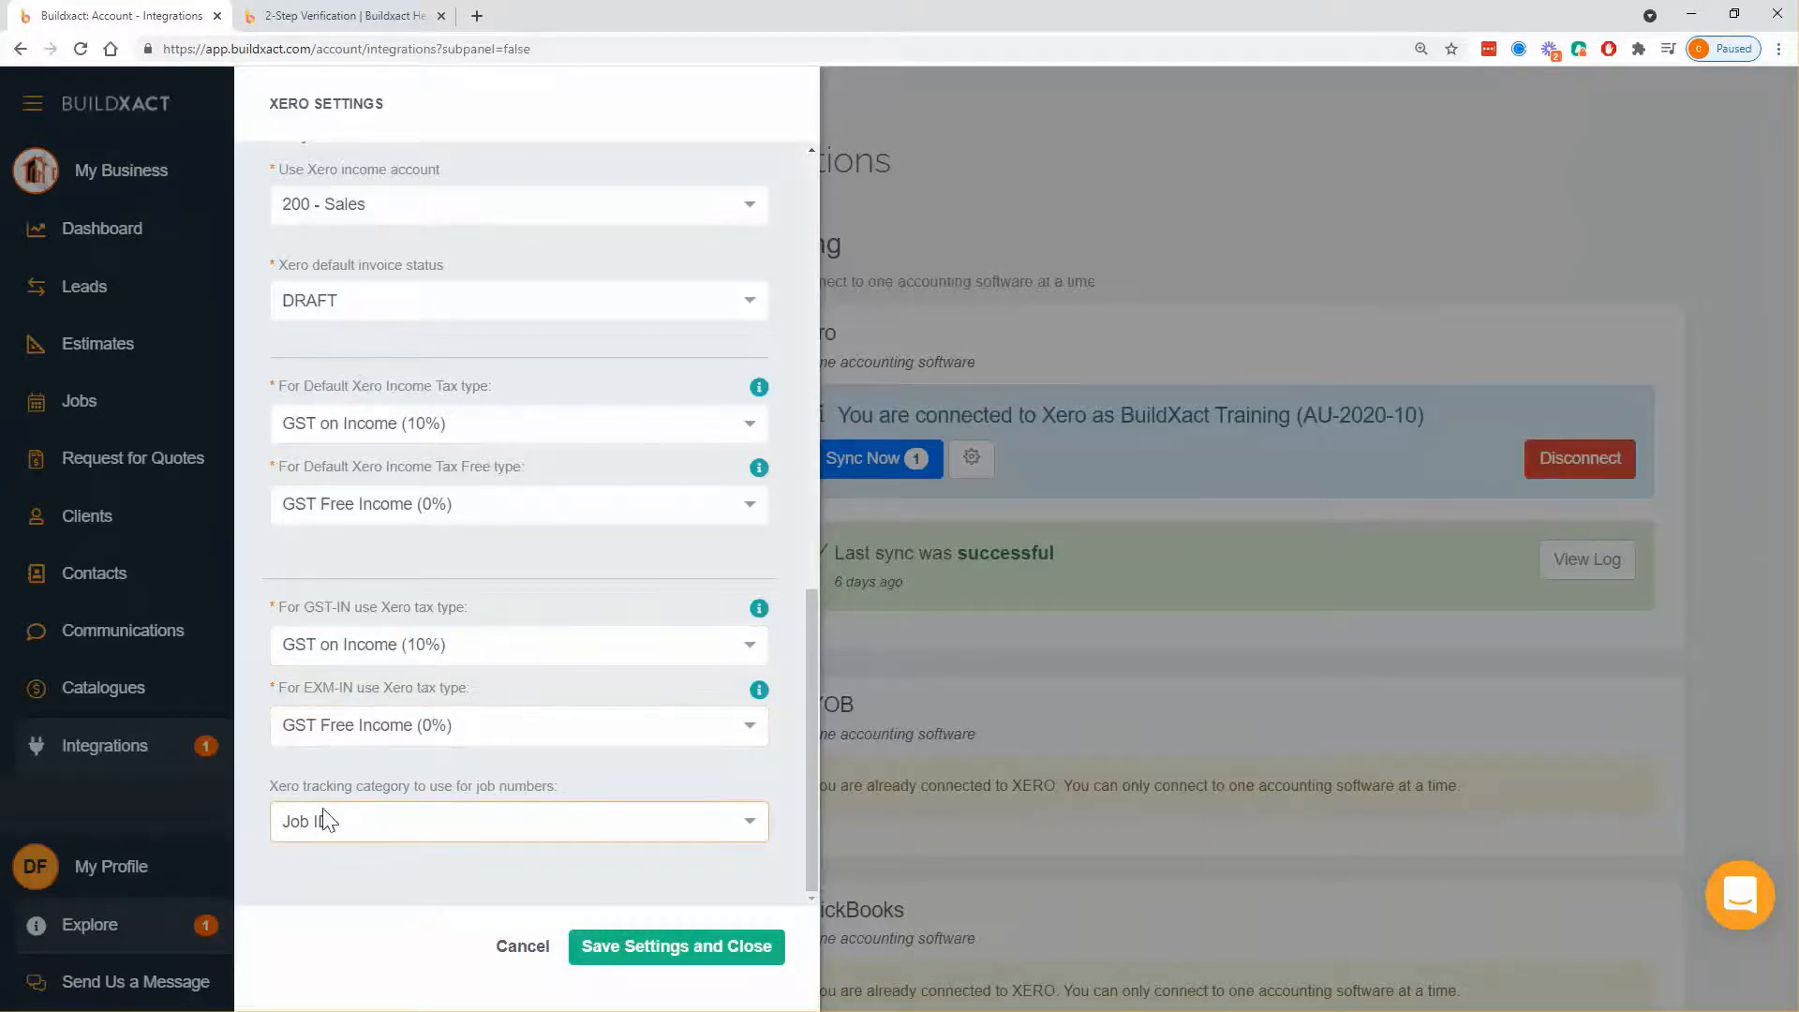
Step: Keep Job ID as the Xero tracking category for job numbers, then save and close the Xero settings
click(361, 828)
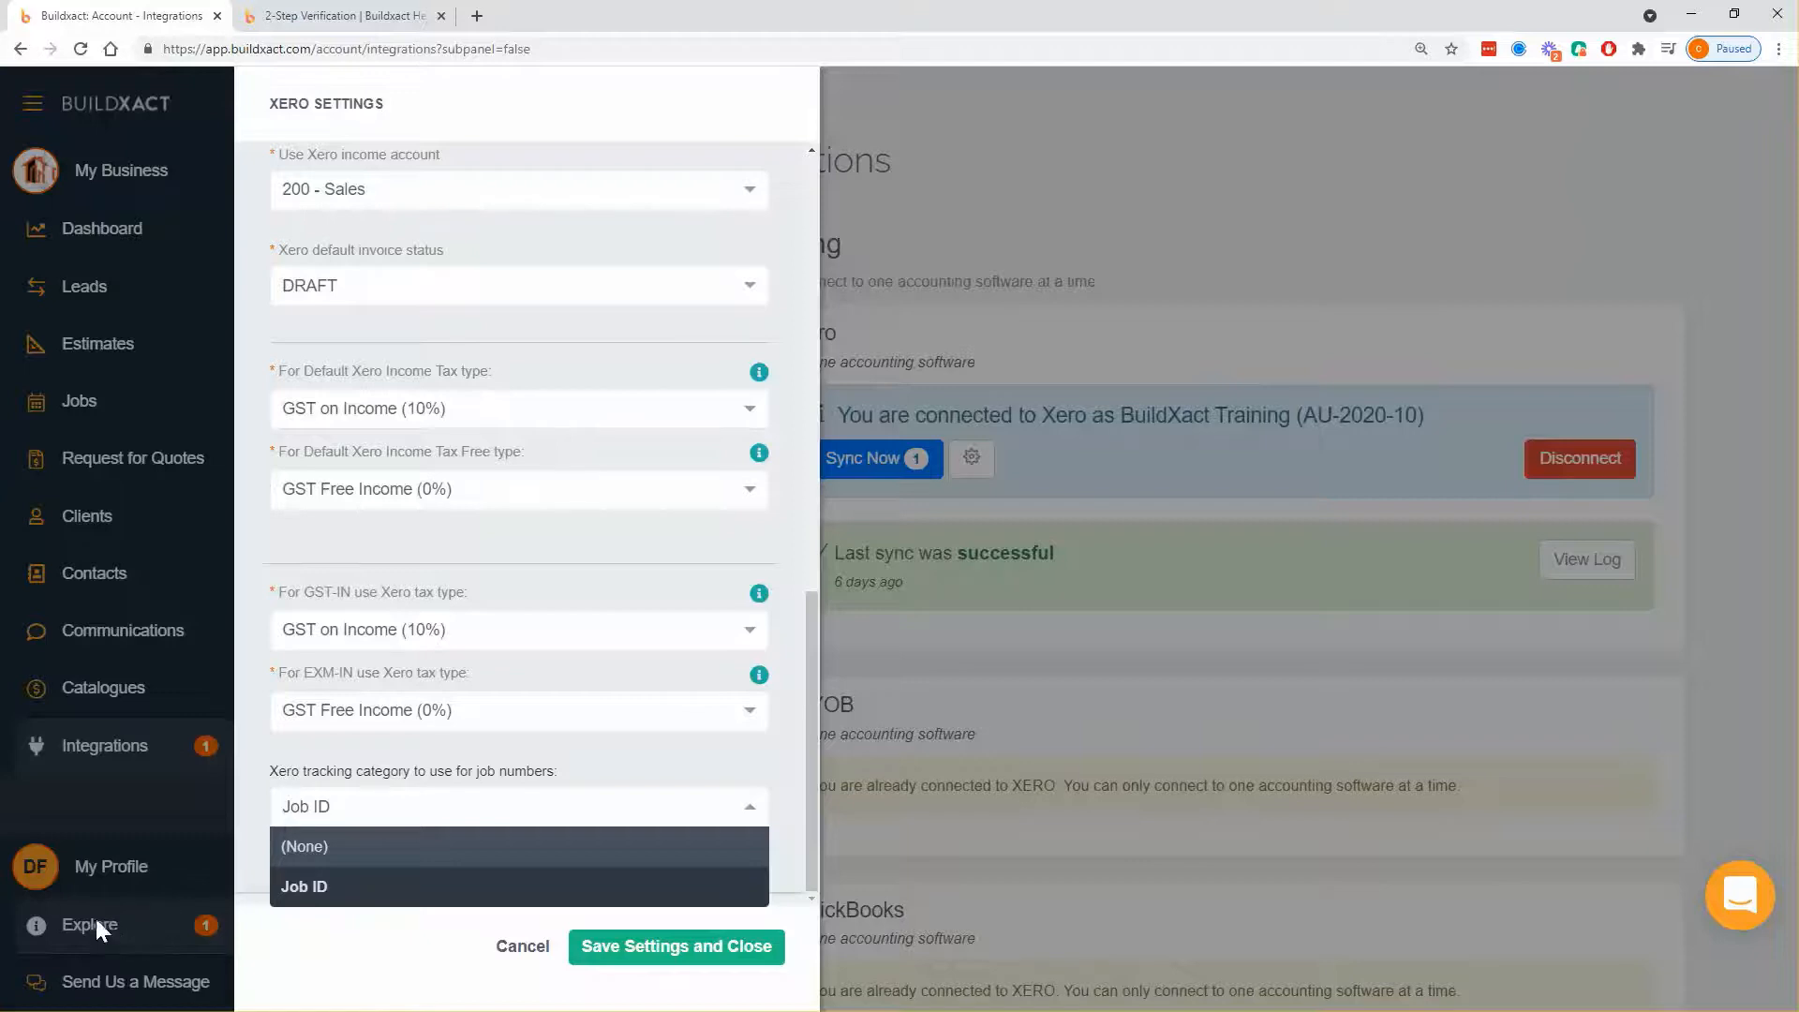
click(396, 965)
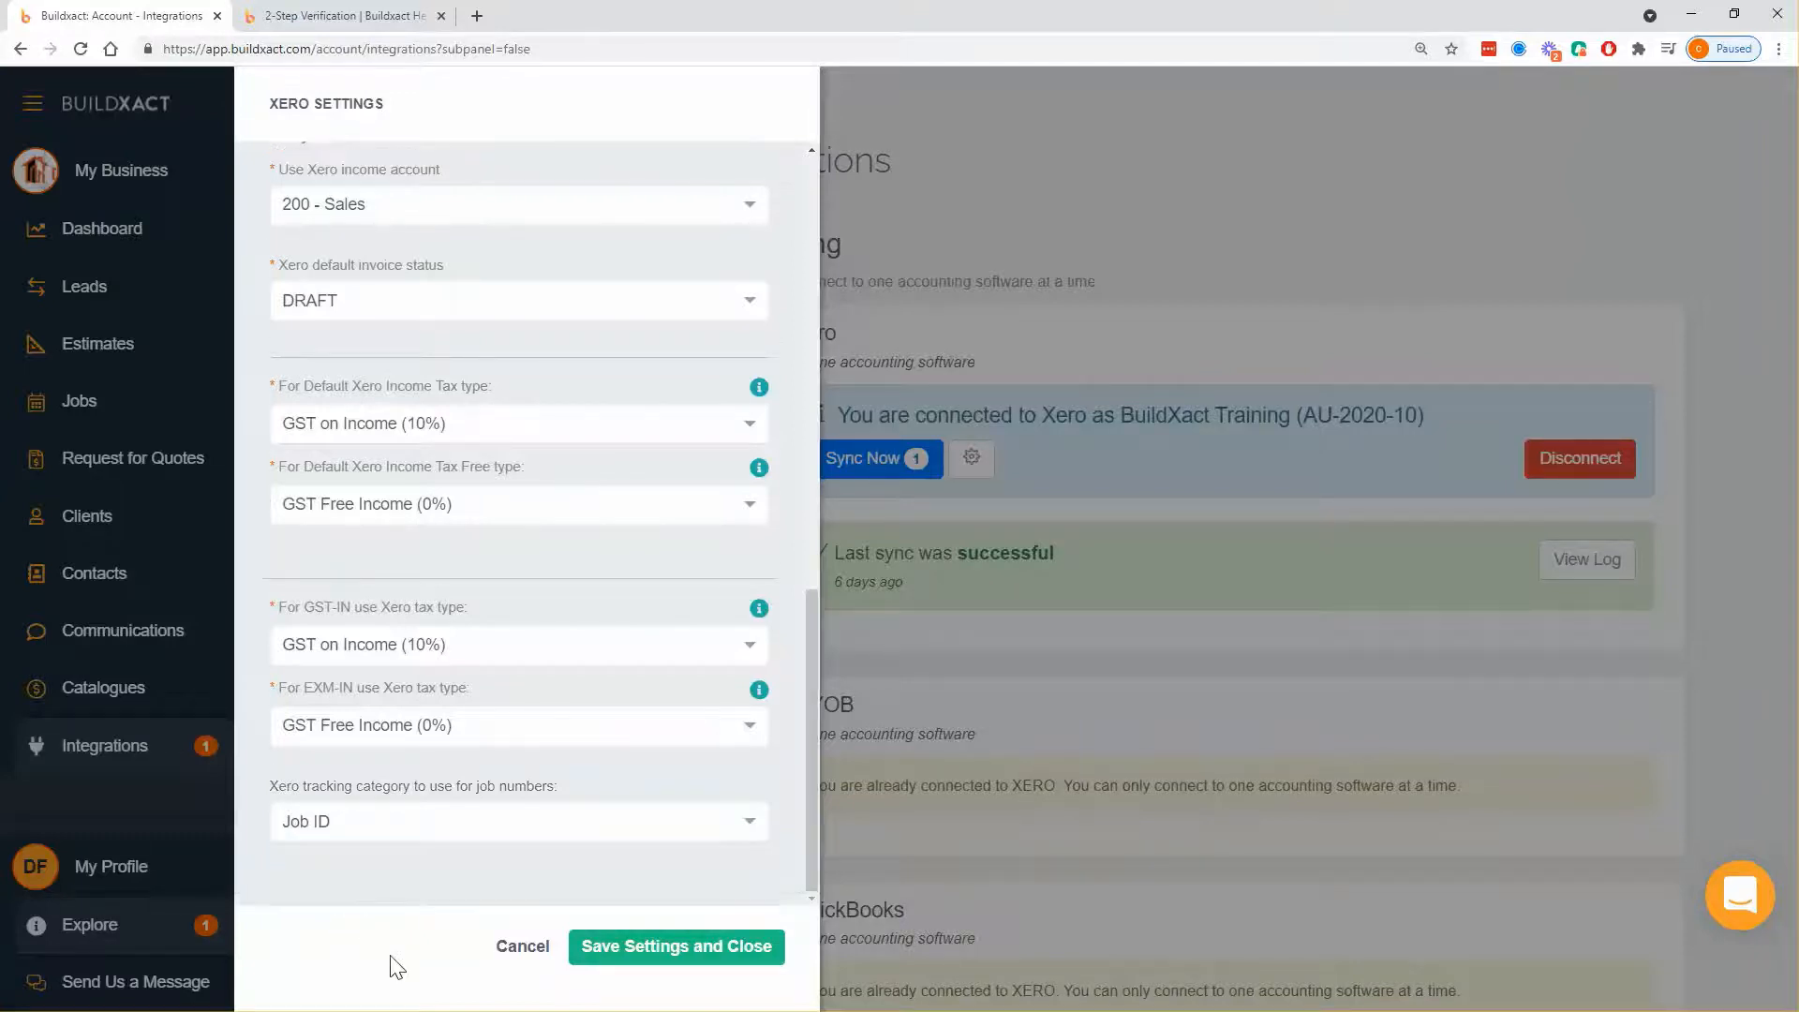
click(674, 947)
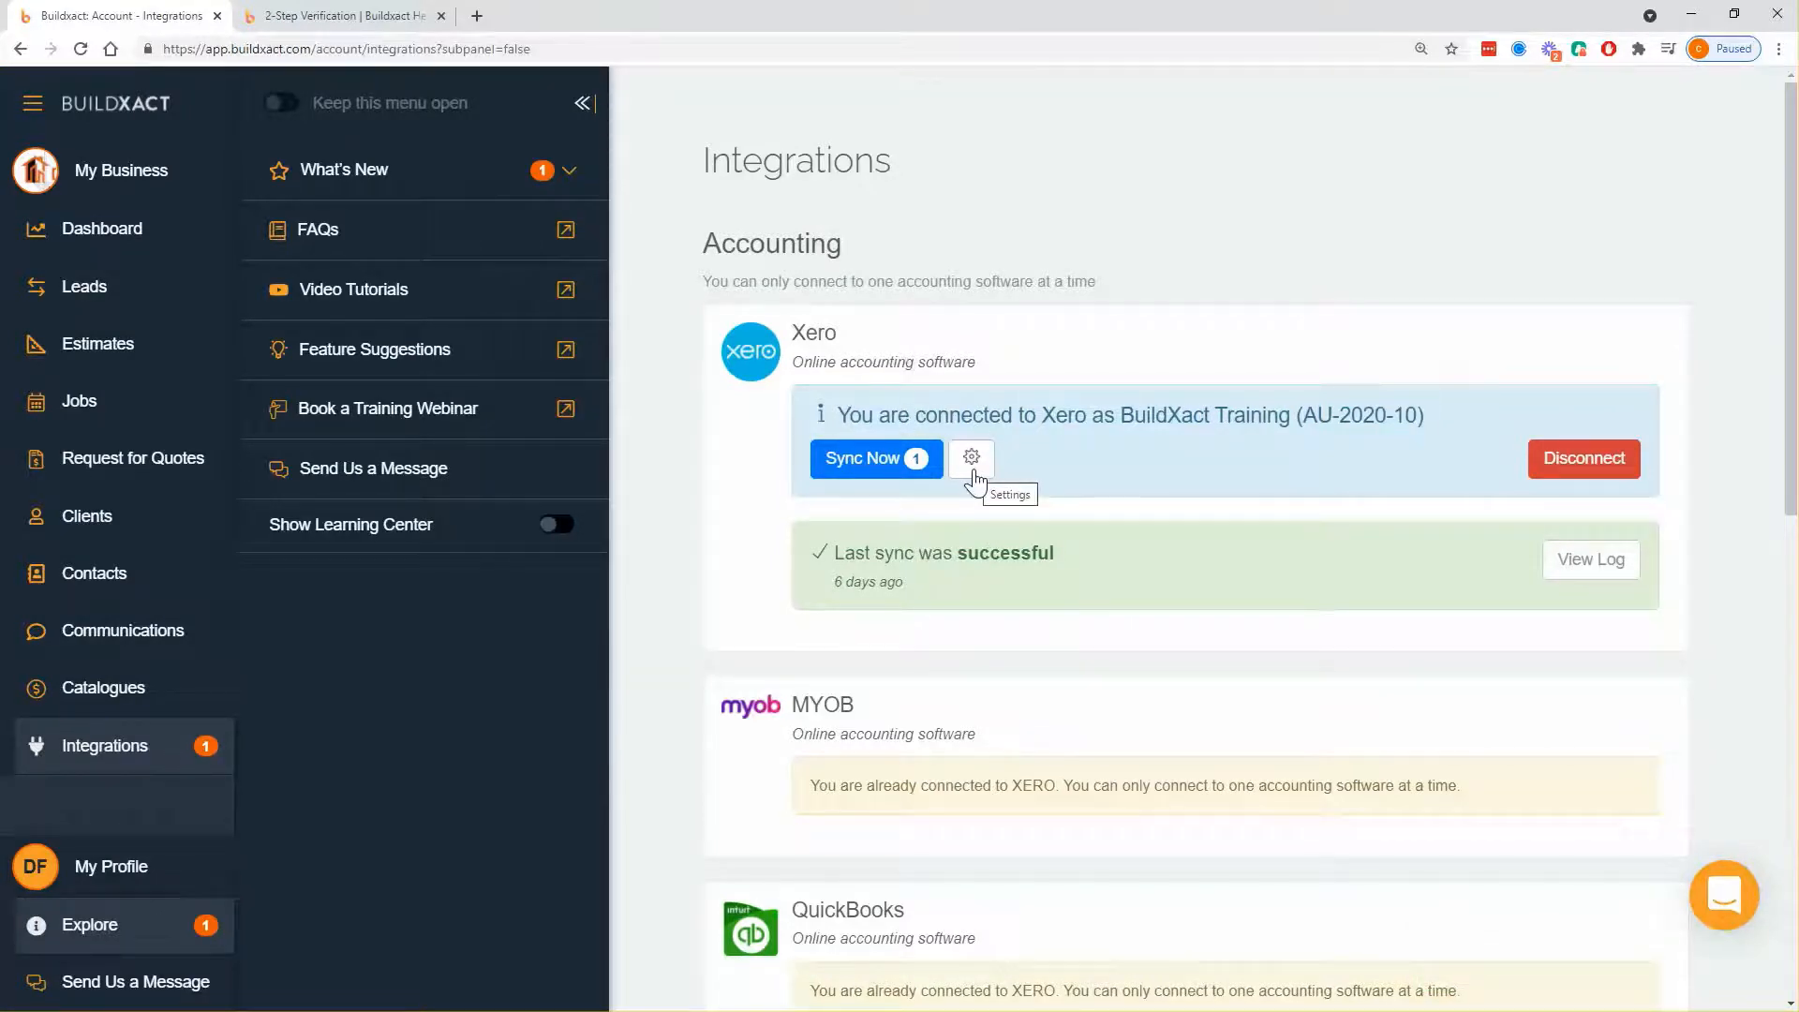
Step: Reopen the Xero settings to examine the supplier and contractor expense accounts, then close them without saving
click(971, 460)
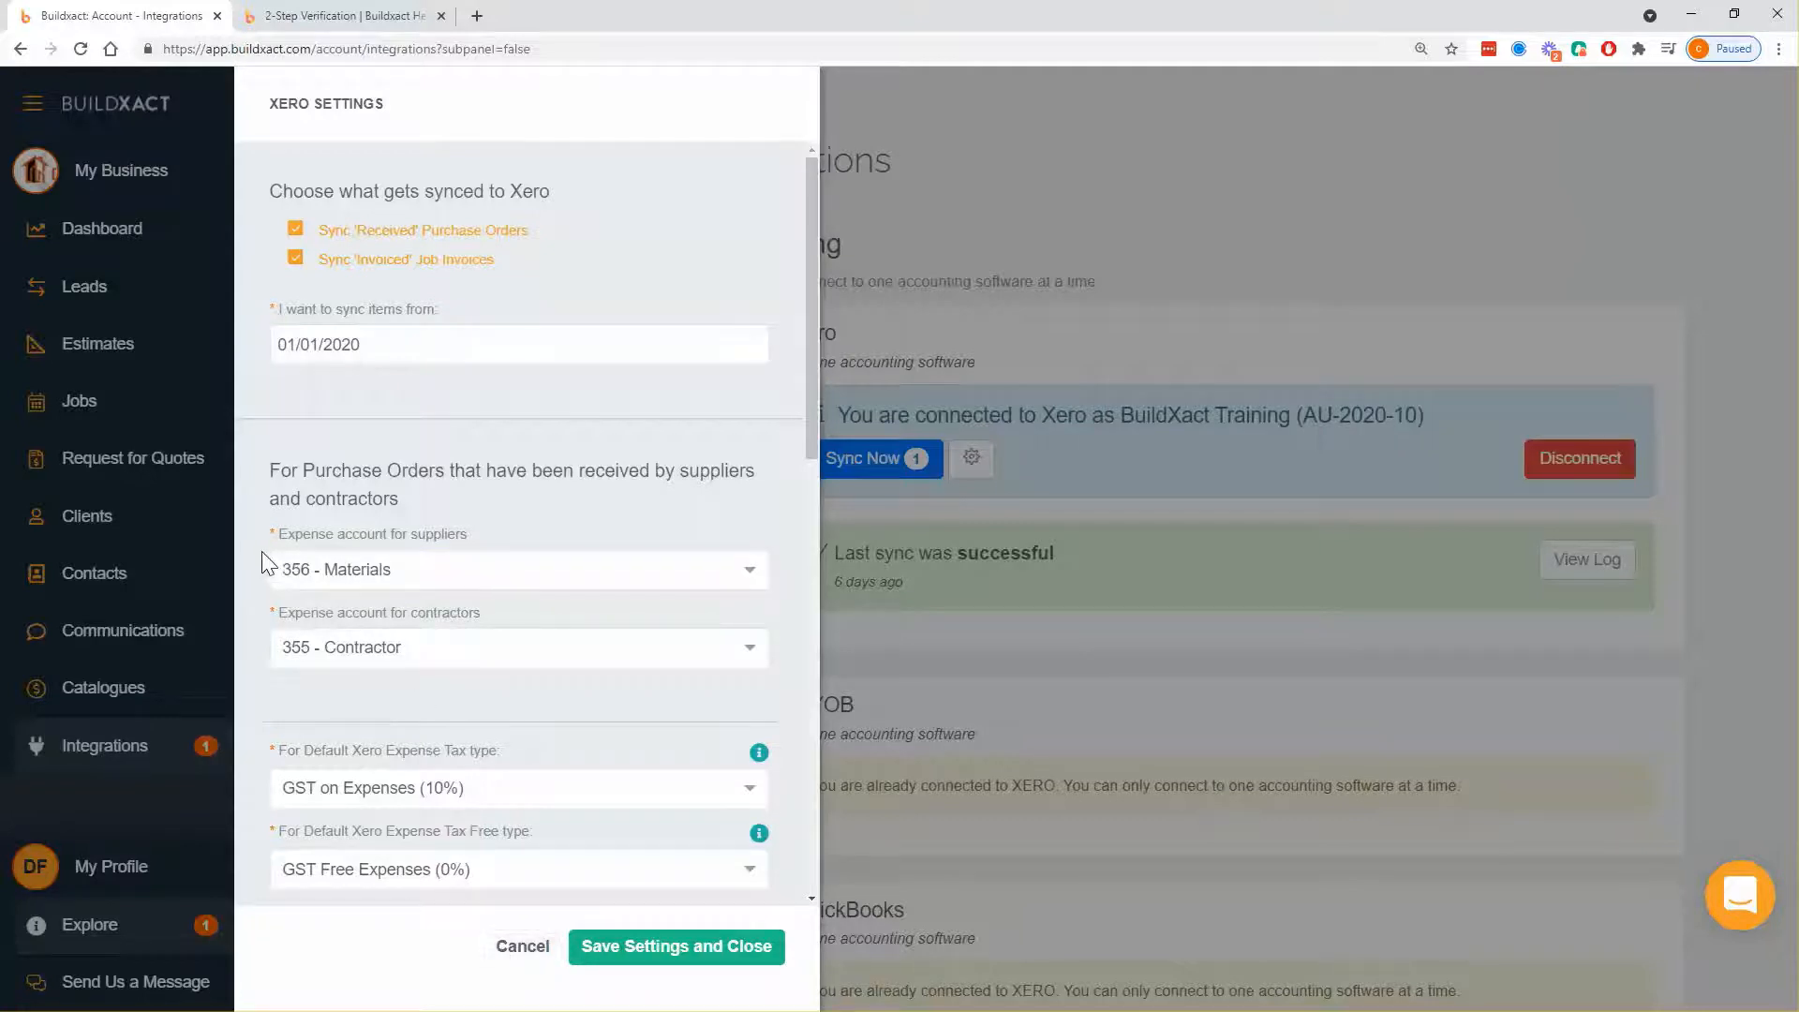
drag(261, 551, 402, 658)
click(428, 682)
click(521, 945)
Step: Open the details of the Buildxact Training contact from the contacts list
click(148, 600)
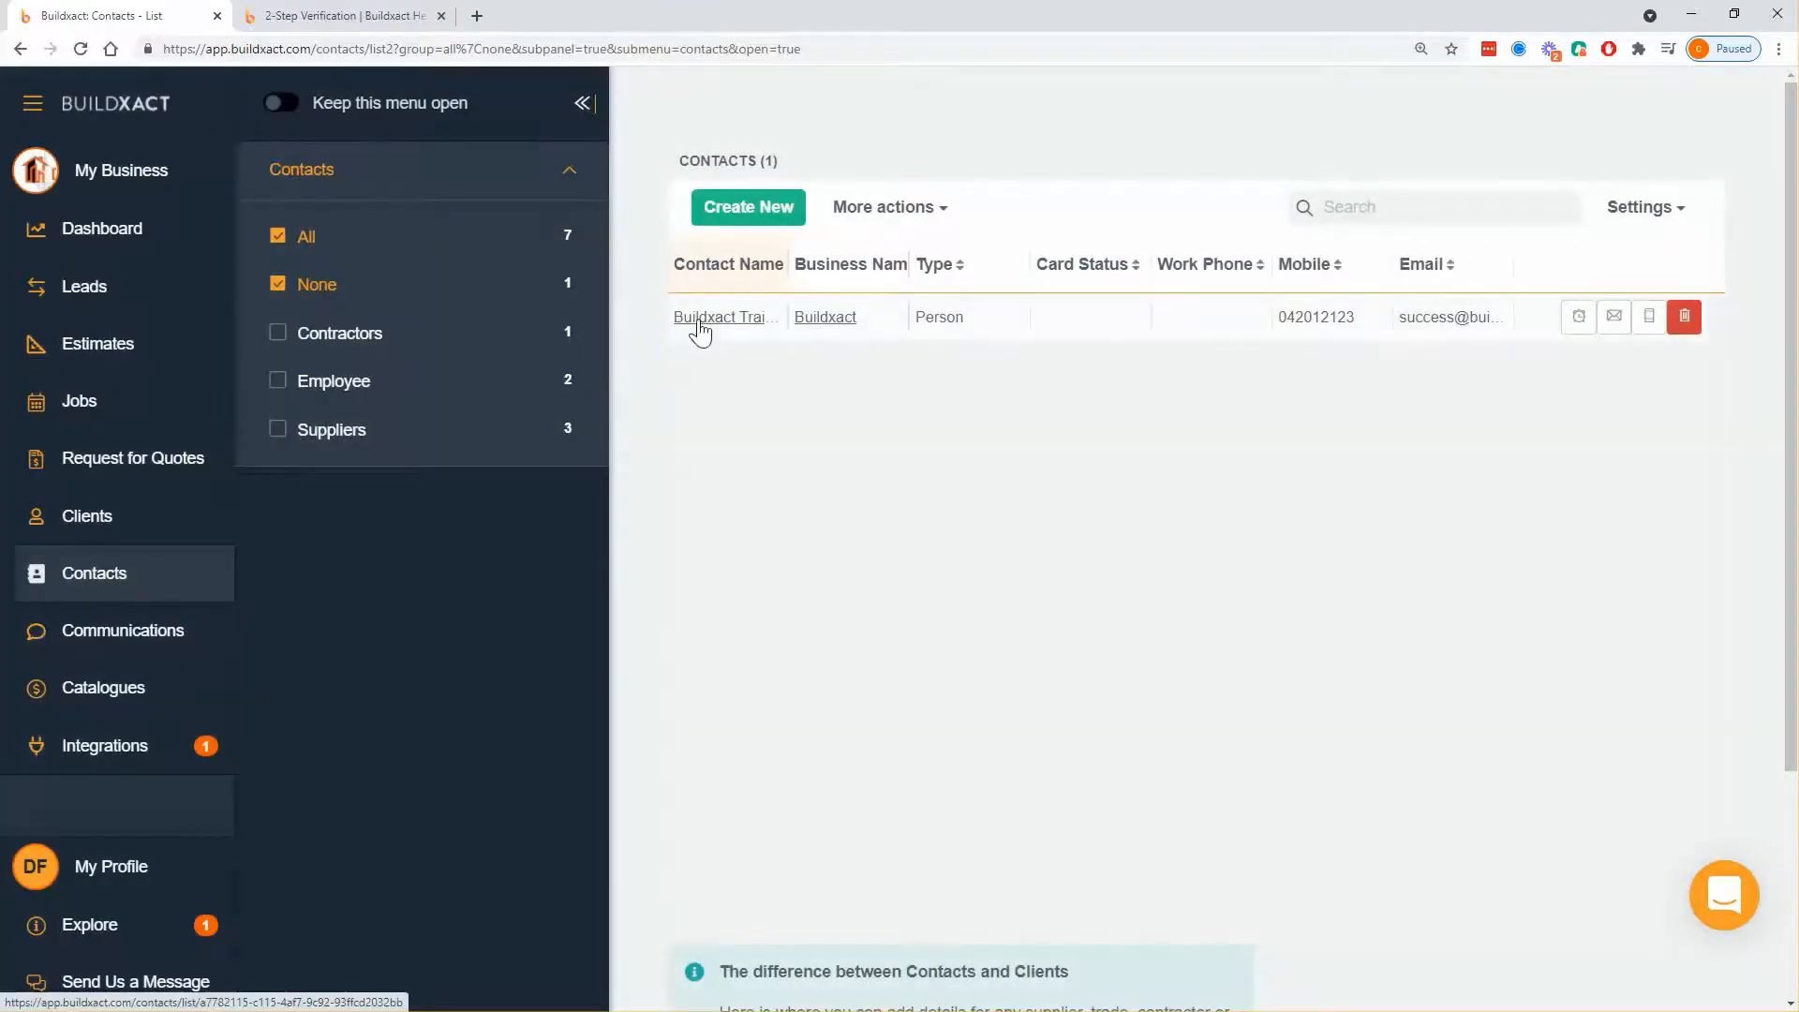
click(699, 318)
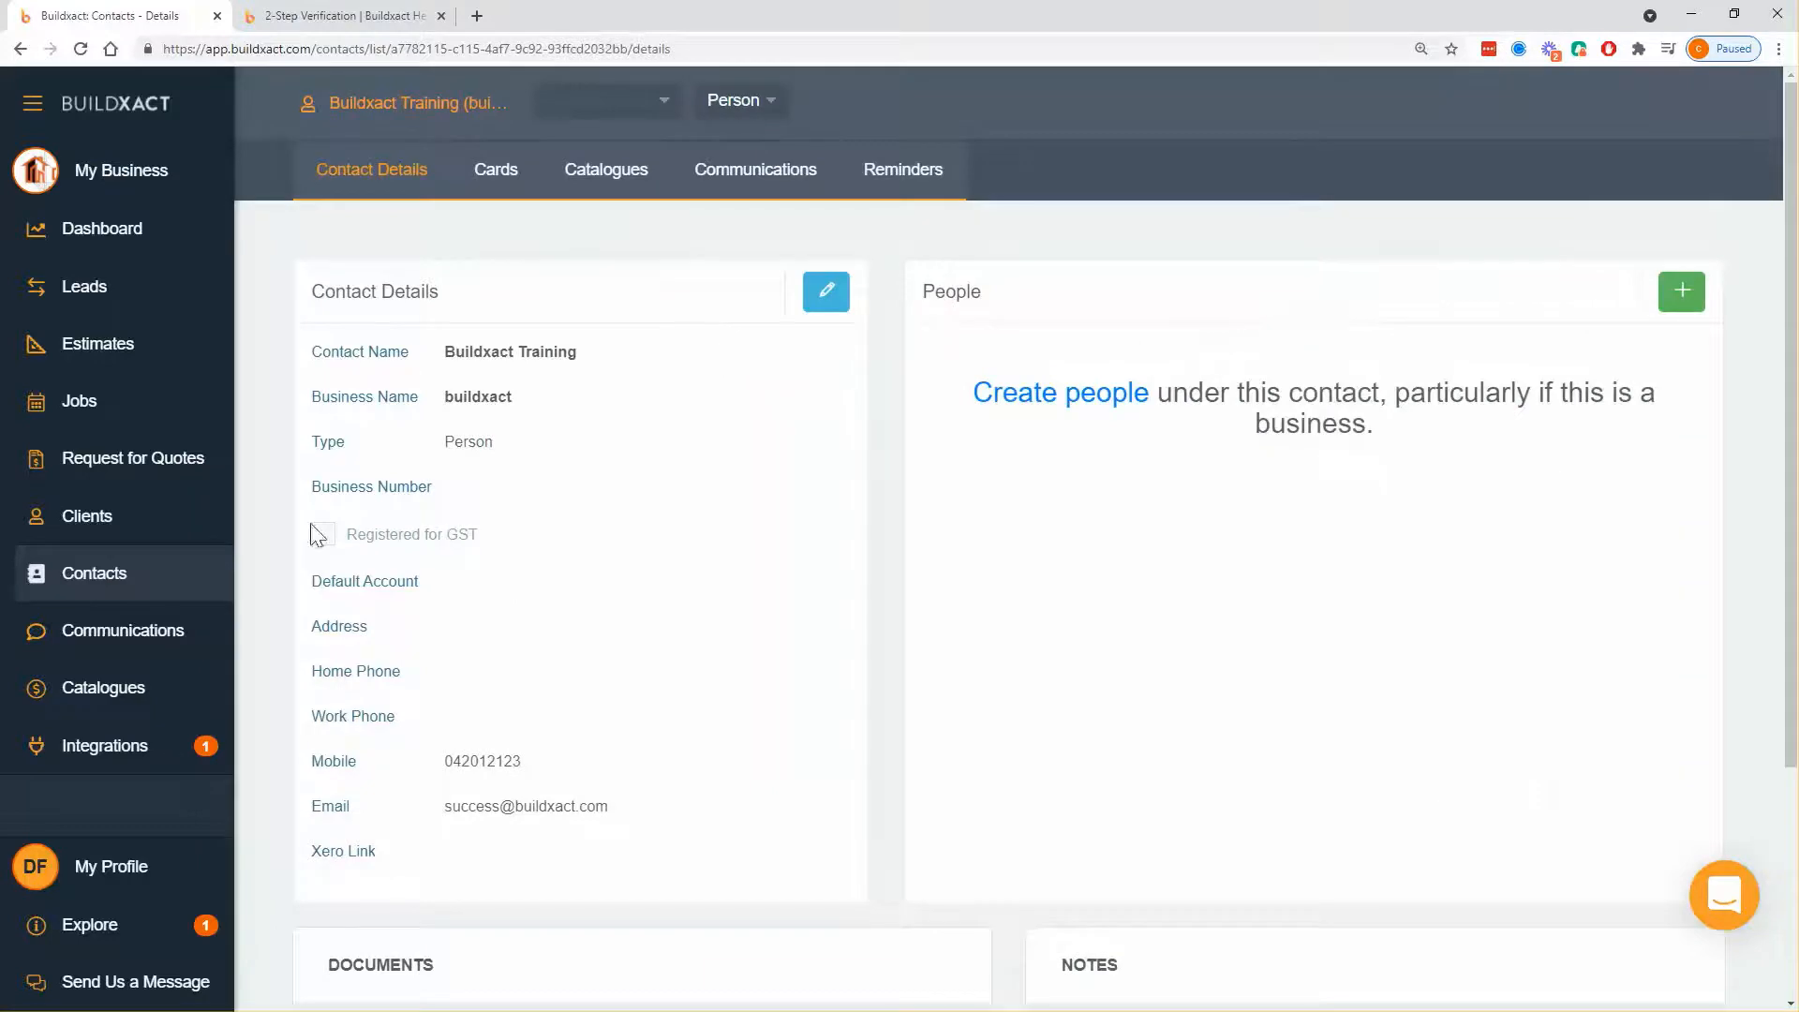
Step: Look through the default account options in the Buildxact Training contact's details, then leave editing without choosing one
click(821, 296)
click(343, 783)
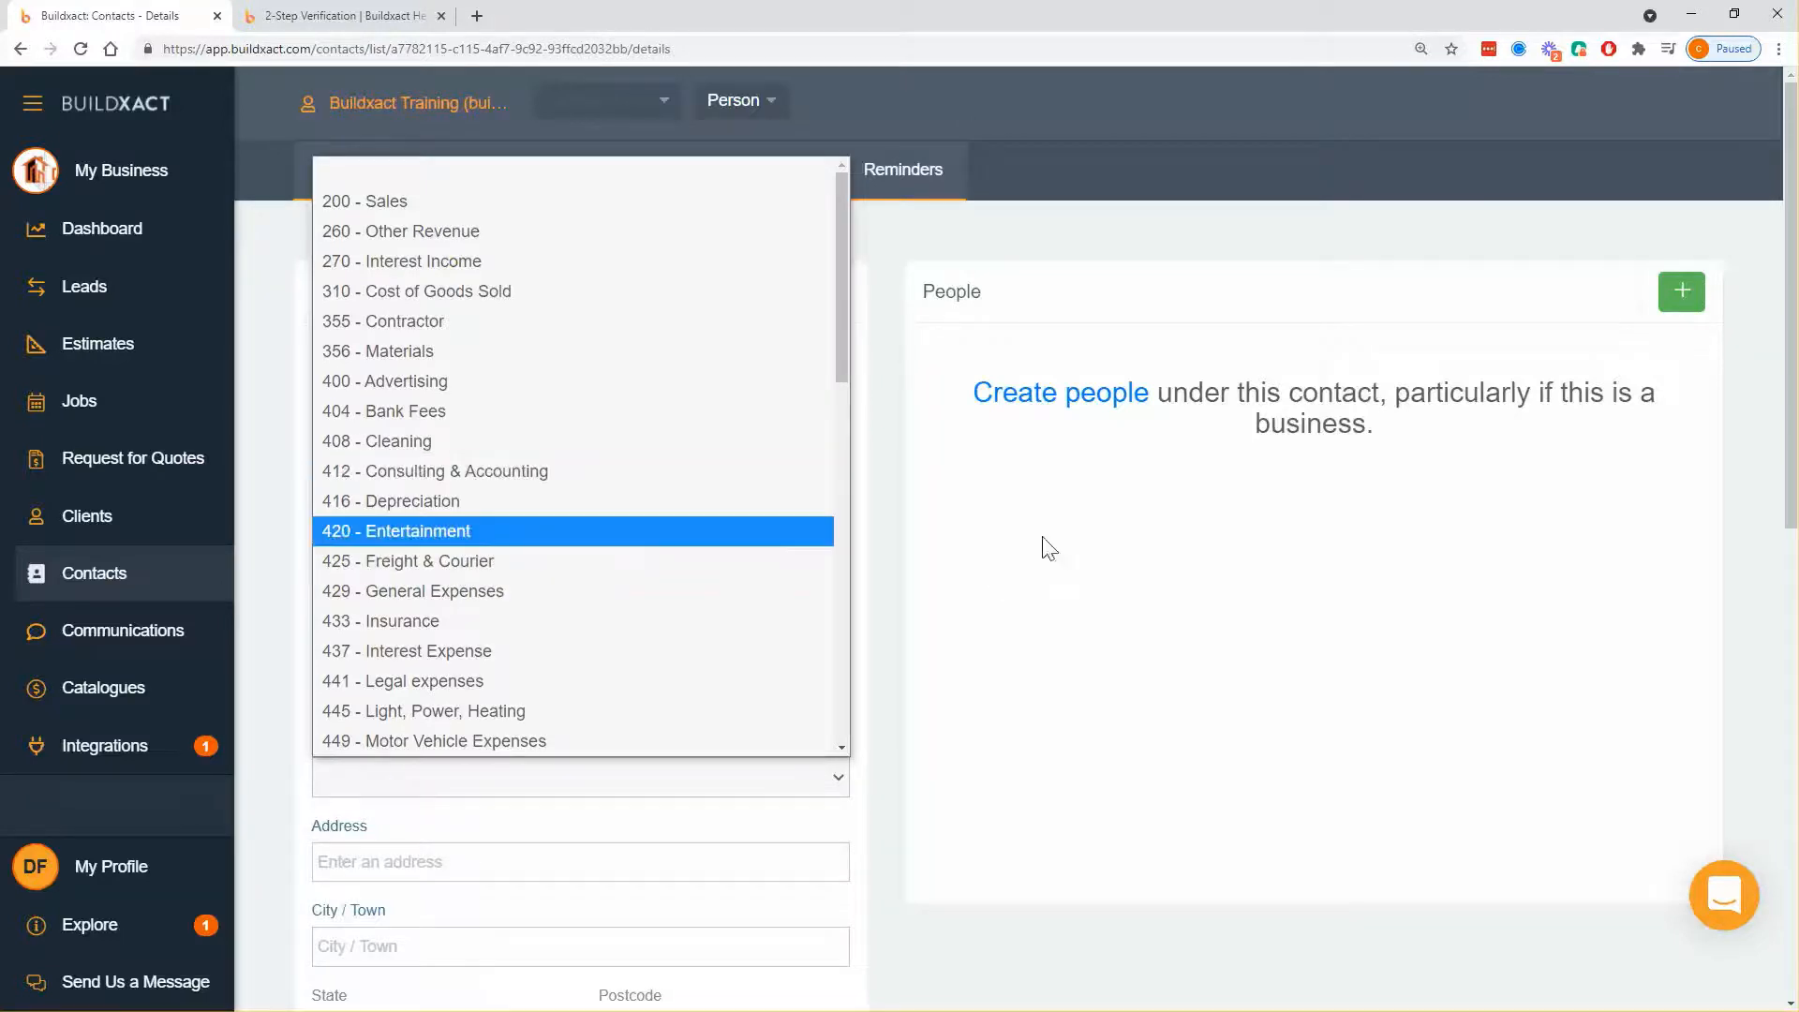
click(934, 221)
click(826, 295)
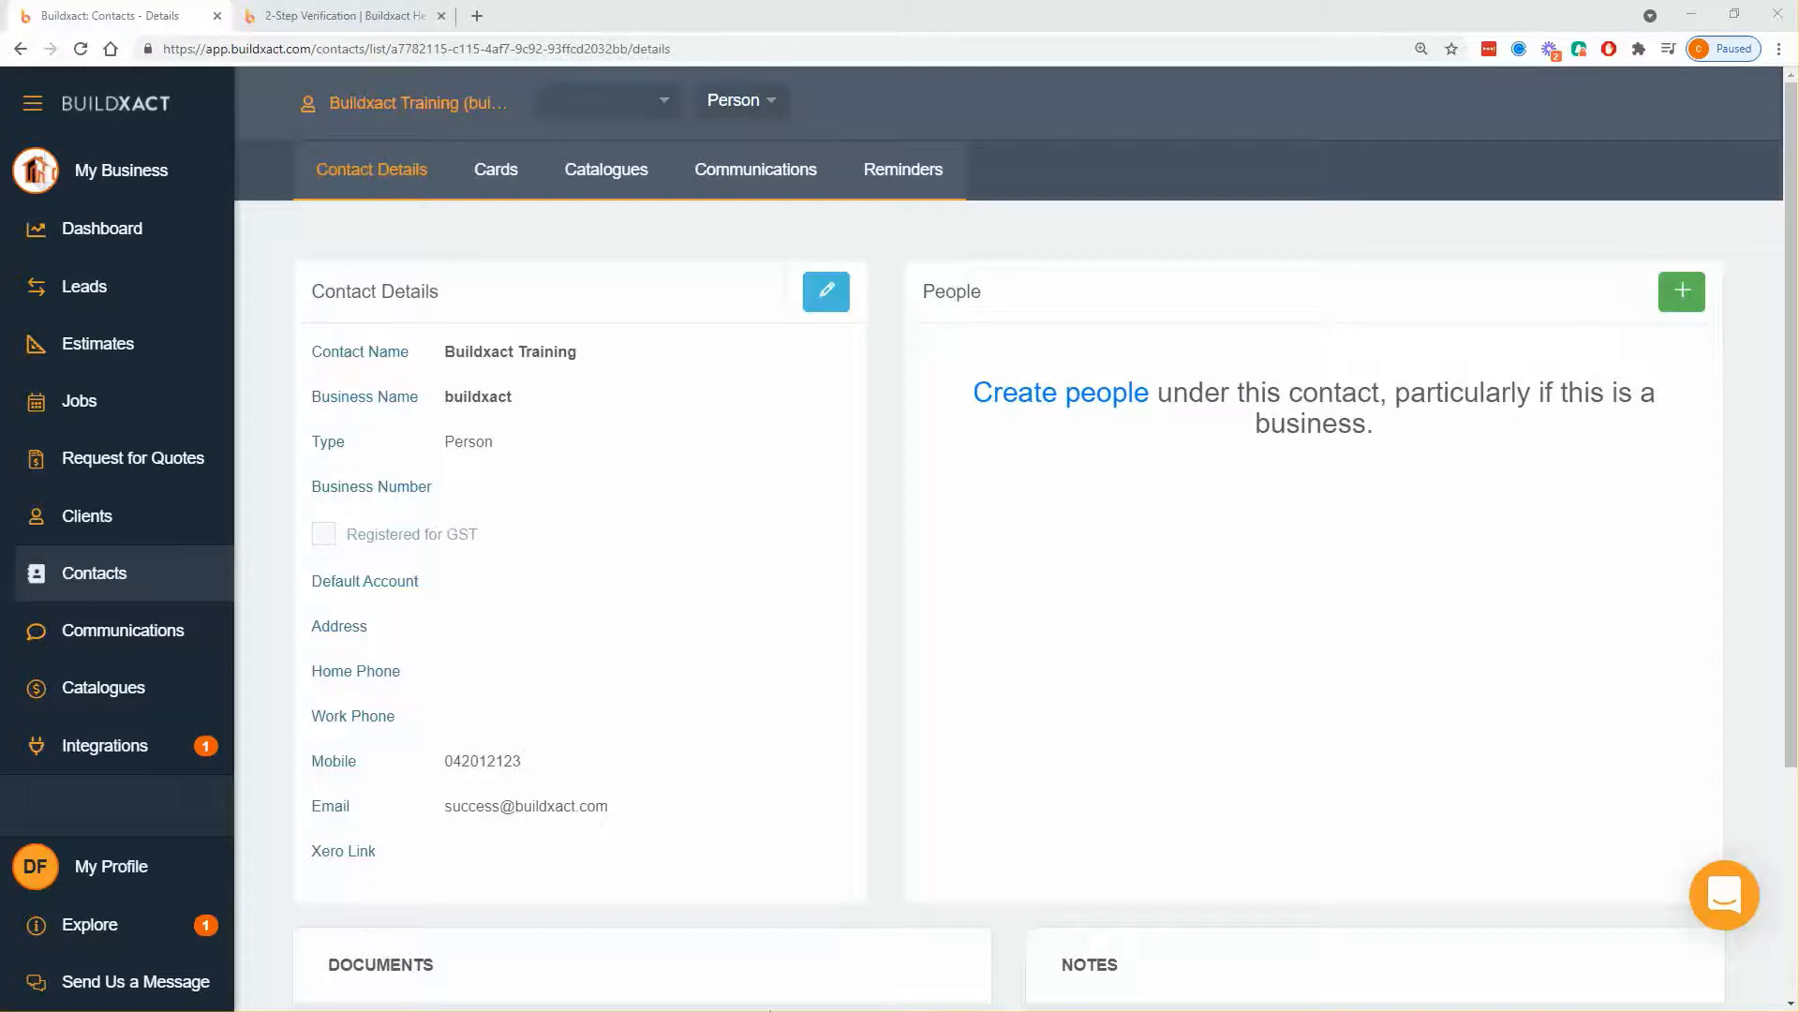
Step: Open the purchase orders of the Single Storey [EXAMPLE] job and check the accounting sync marks beside the orders
click(84, 403)
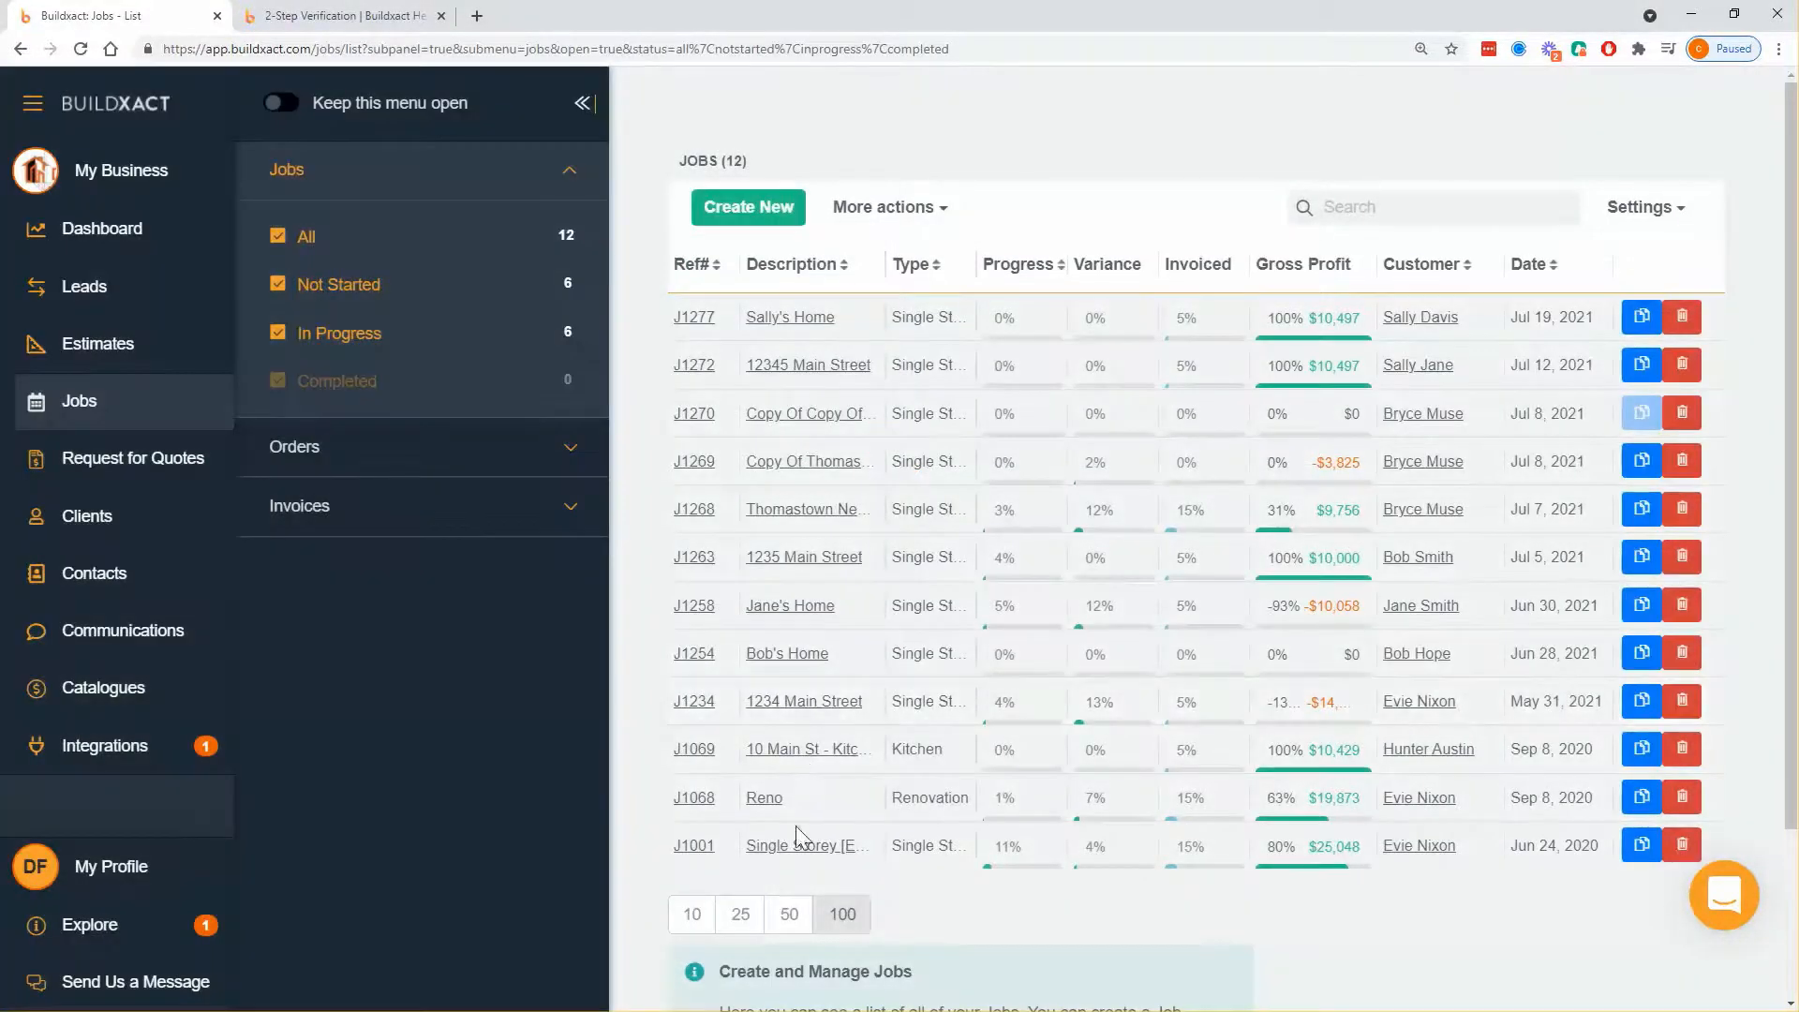
click(797, 853)
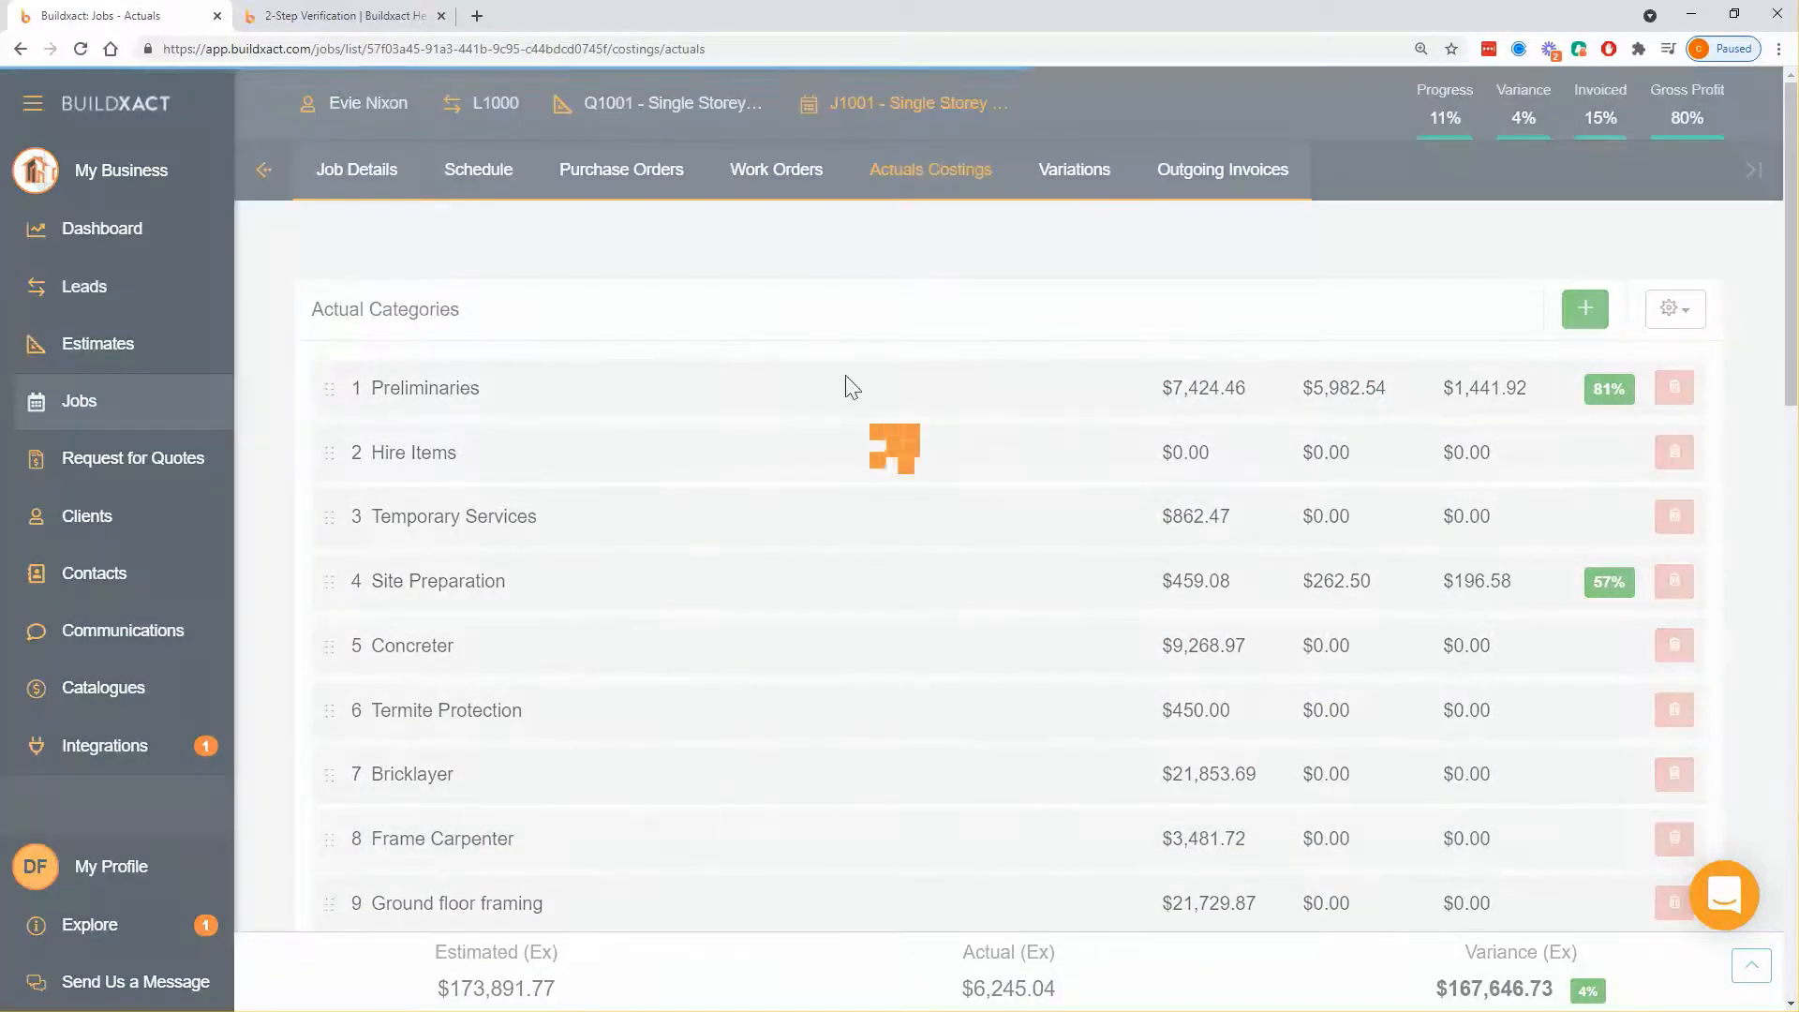
click(610, 191)
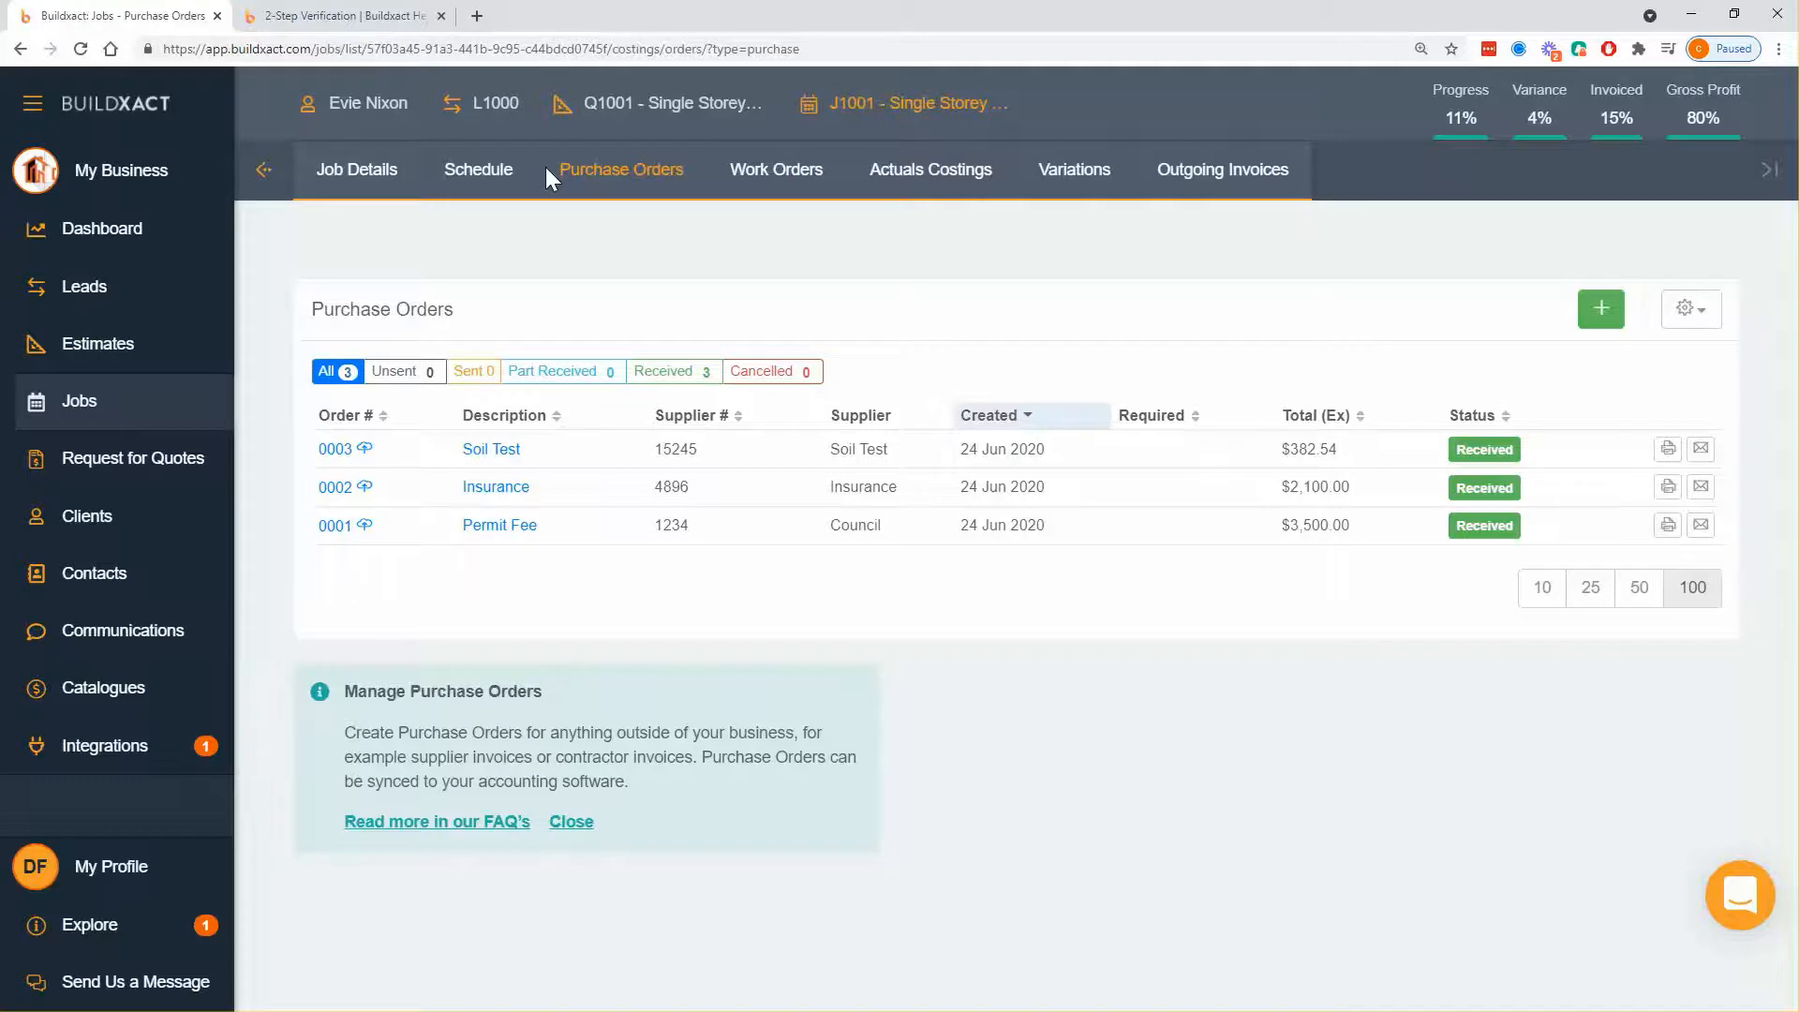
drag(547, 170, 687, 186)
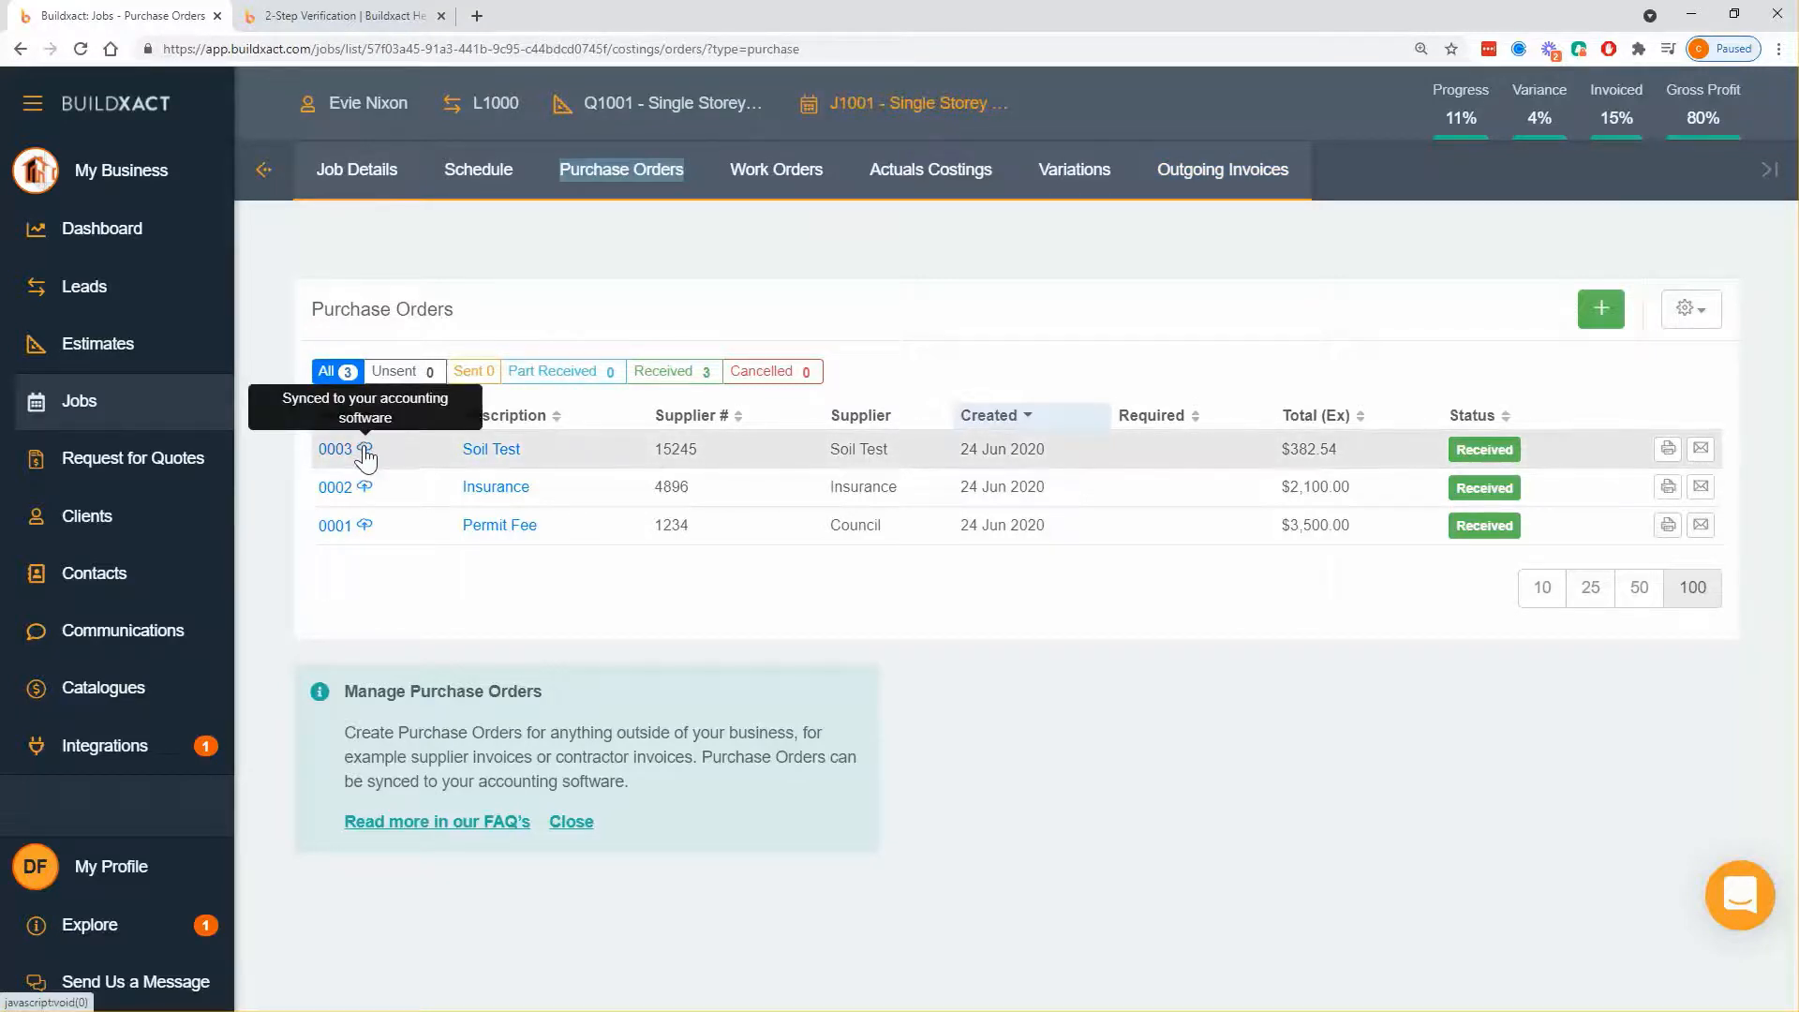
click(364, 493)
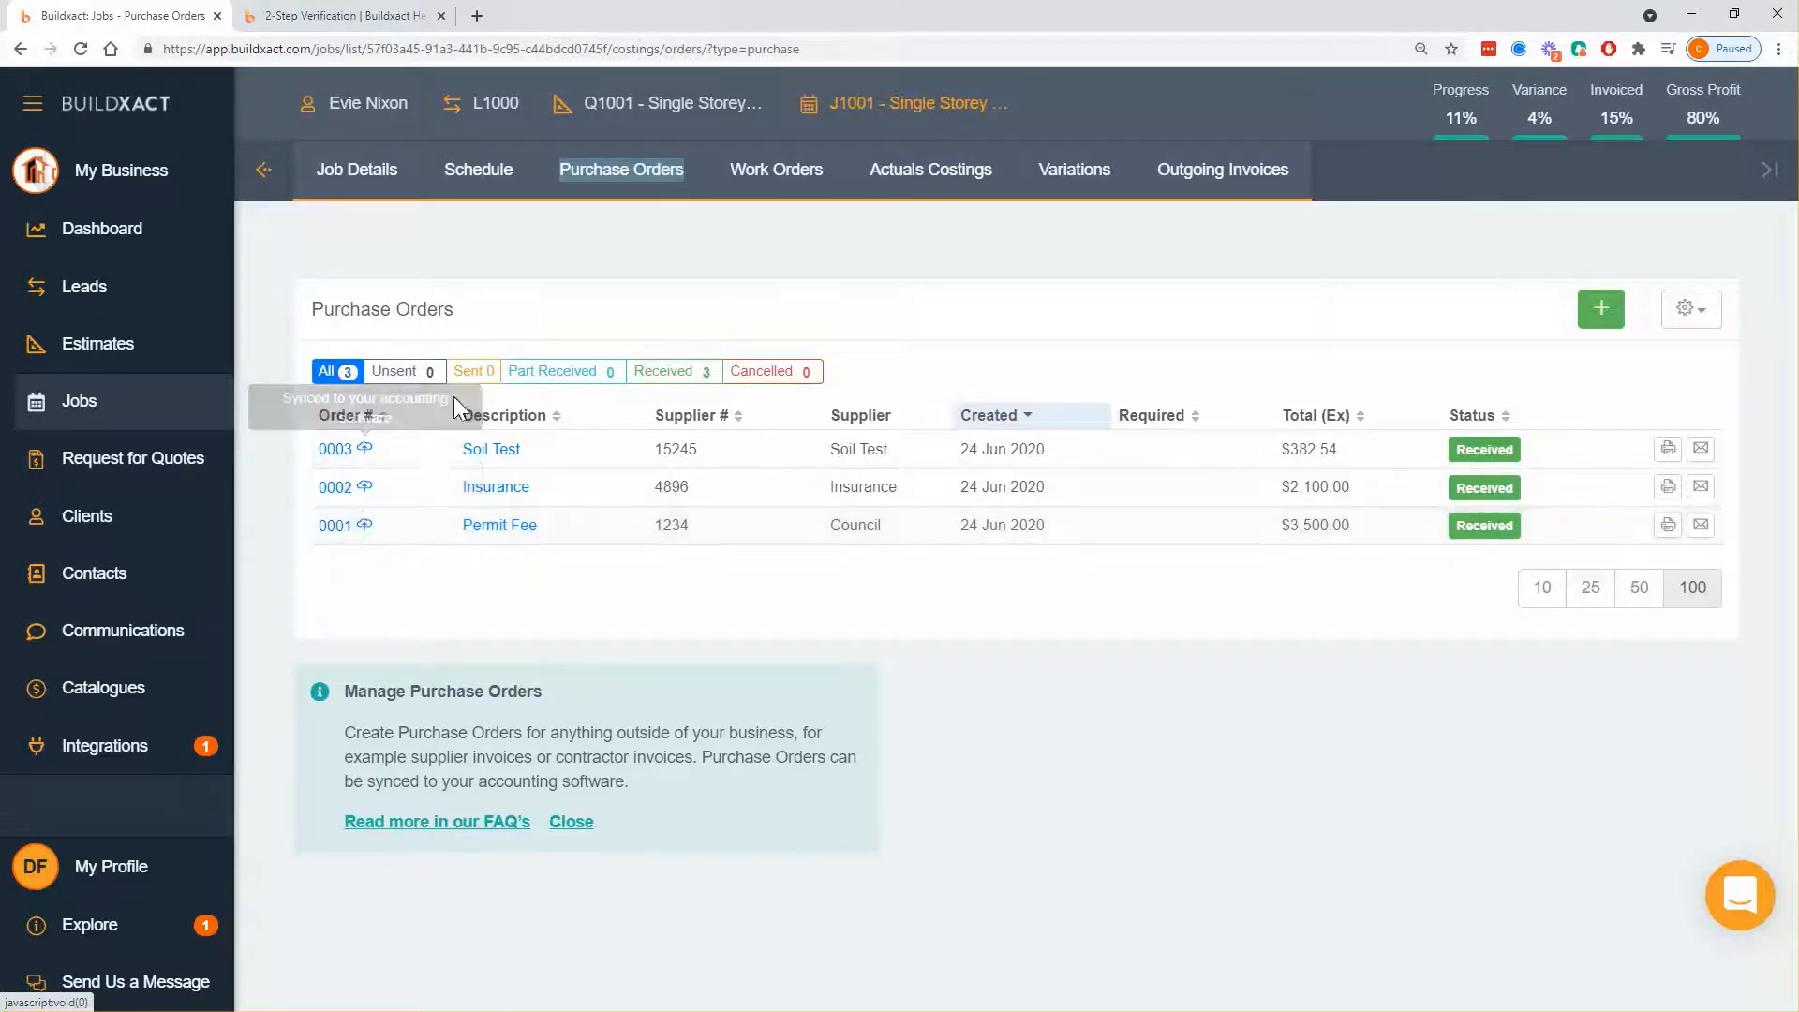
Step: Open the Soil Test purchase order and examine its status and the sync mark on its invoice
click(497, 452)
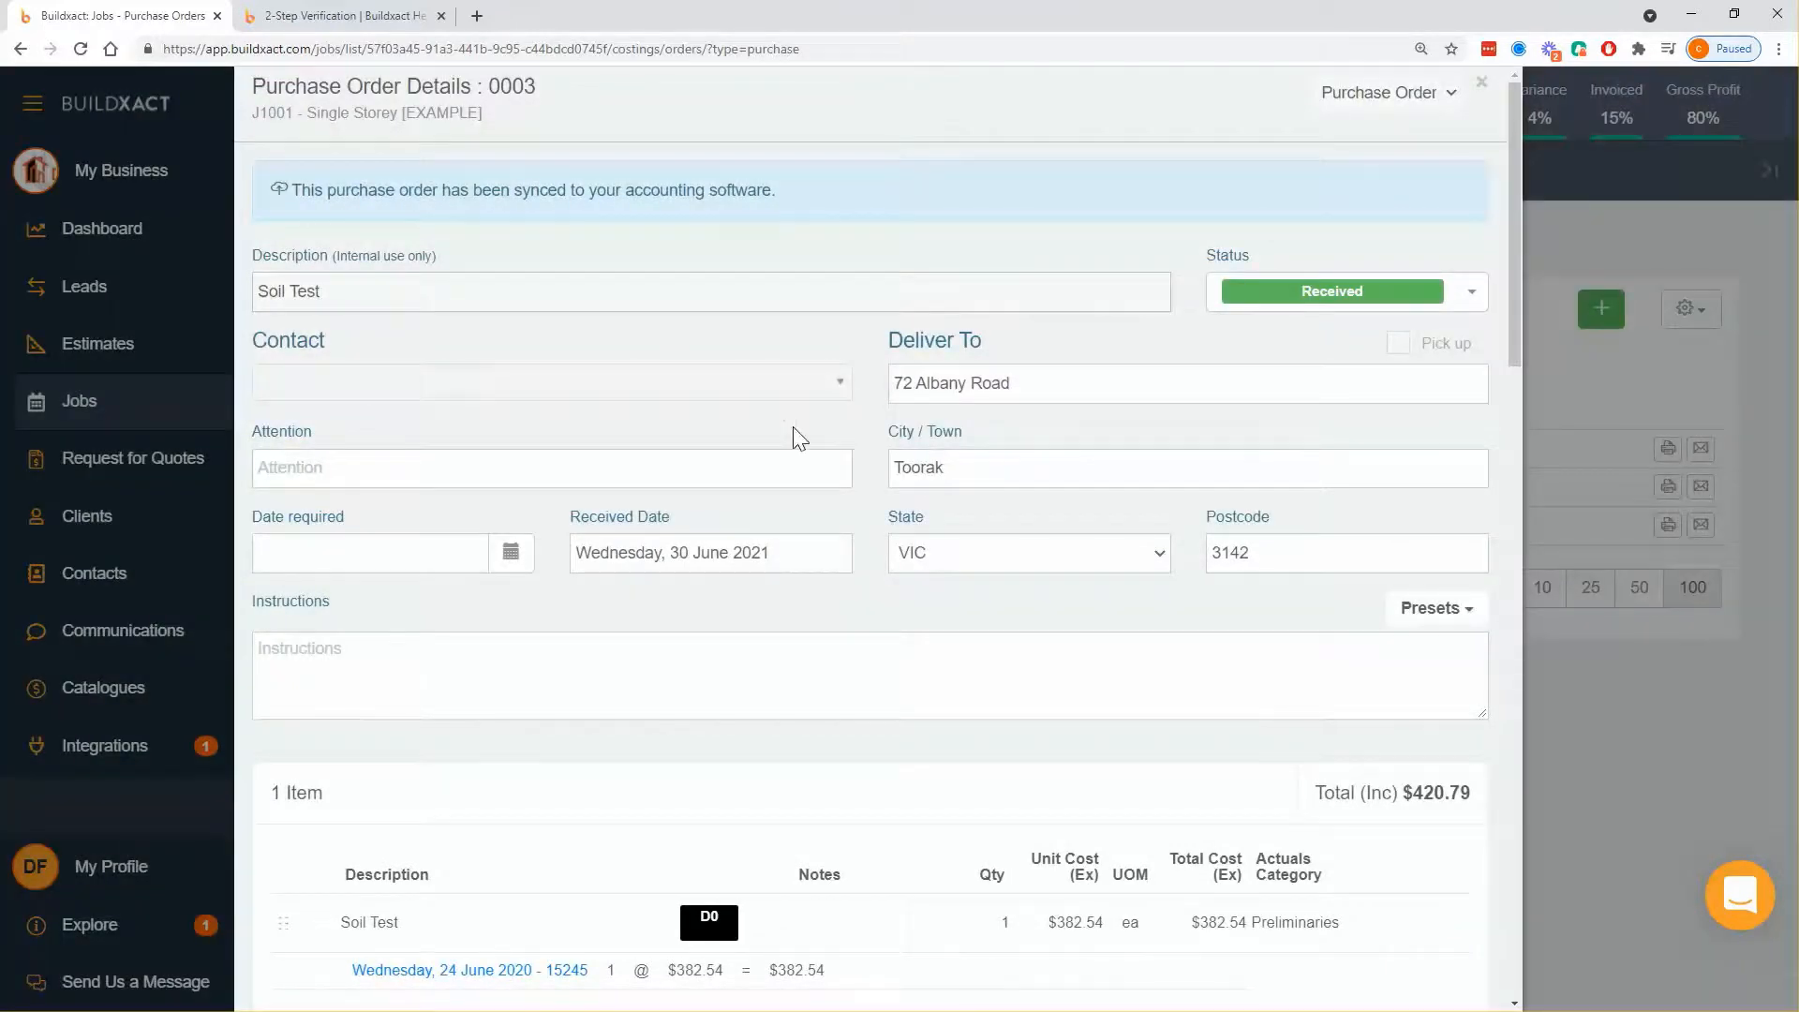
scroll(795, 434, down, 7)
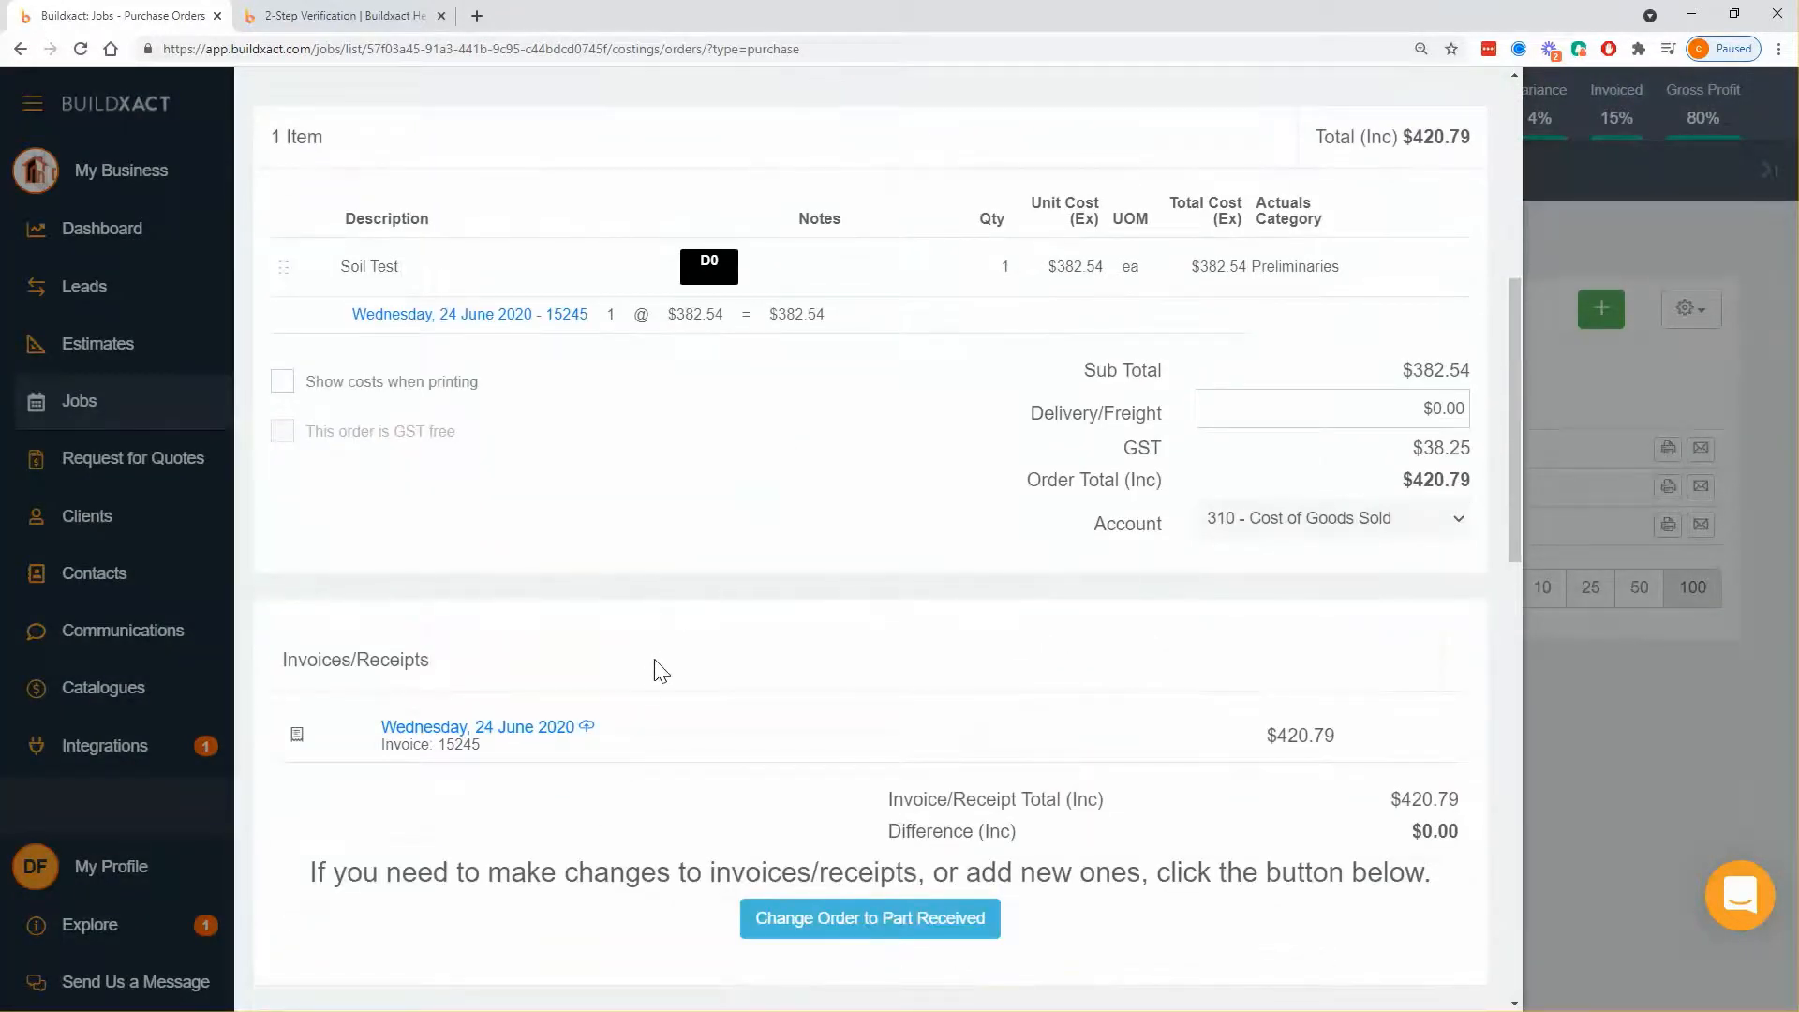
scroll(931, 458, up, 7)
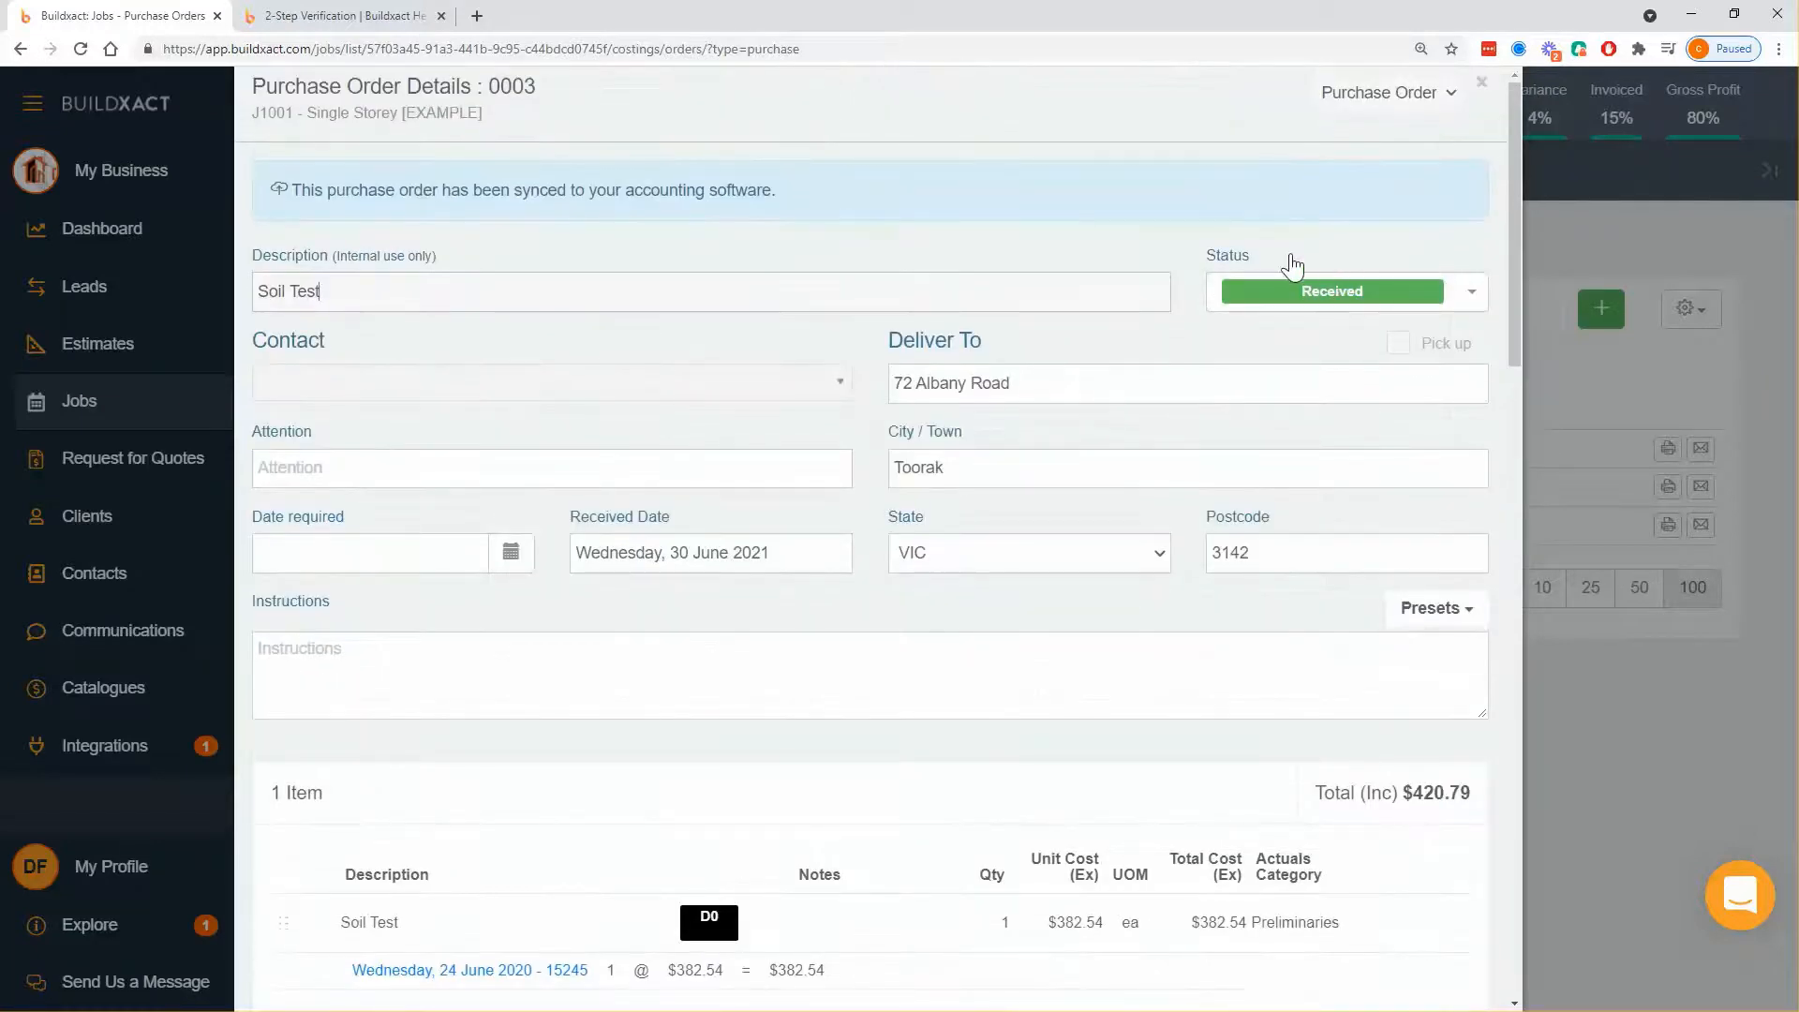
scroll(817, 637, down, 6)
scroll(659, 760, down, 1)
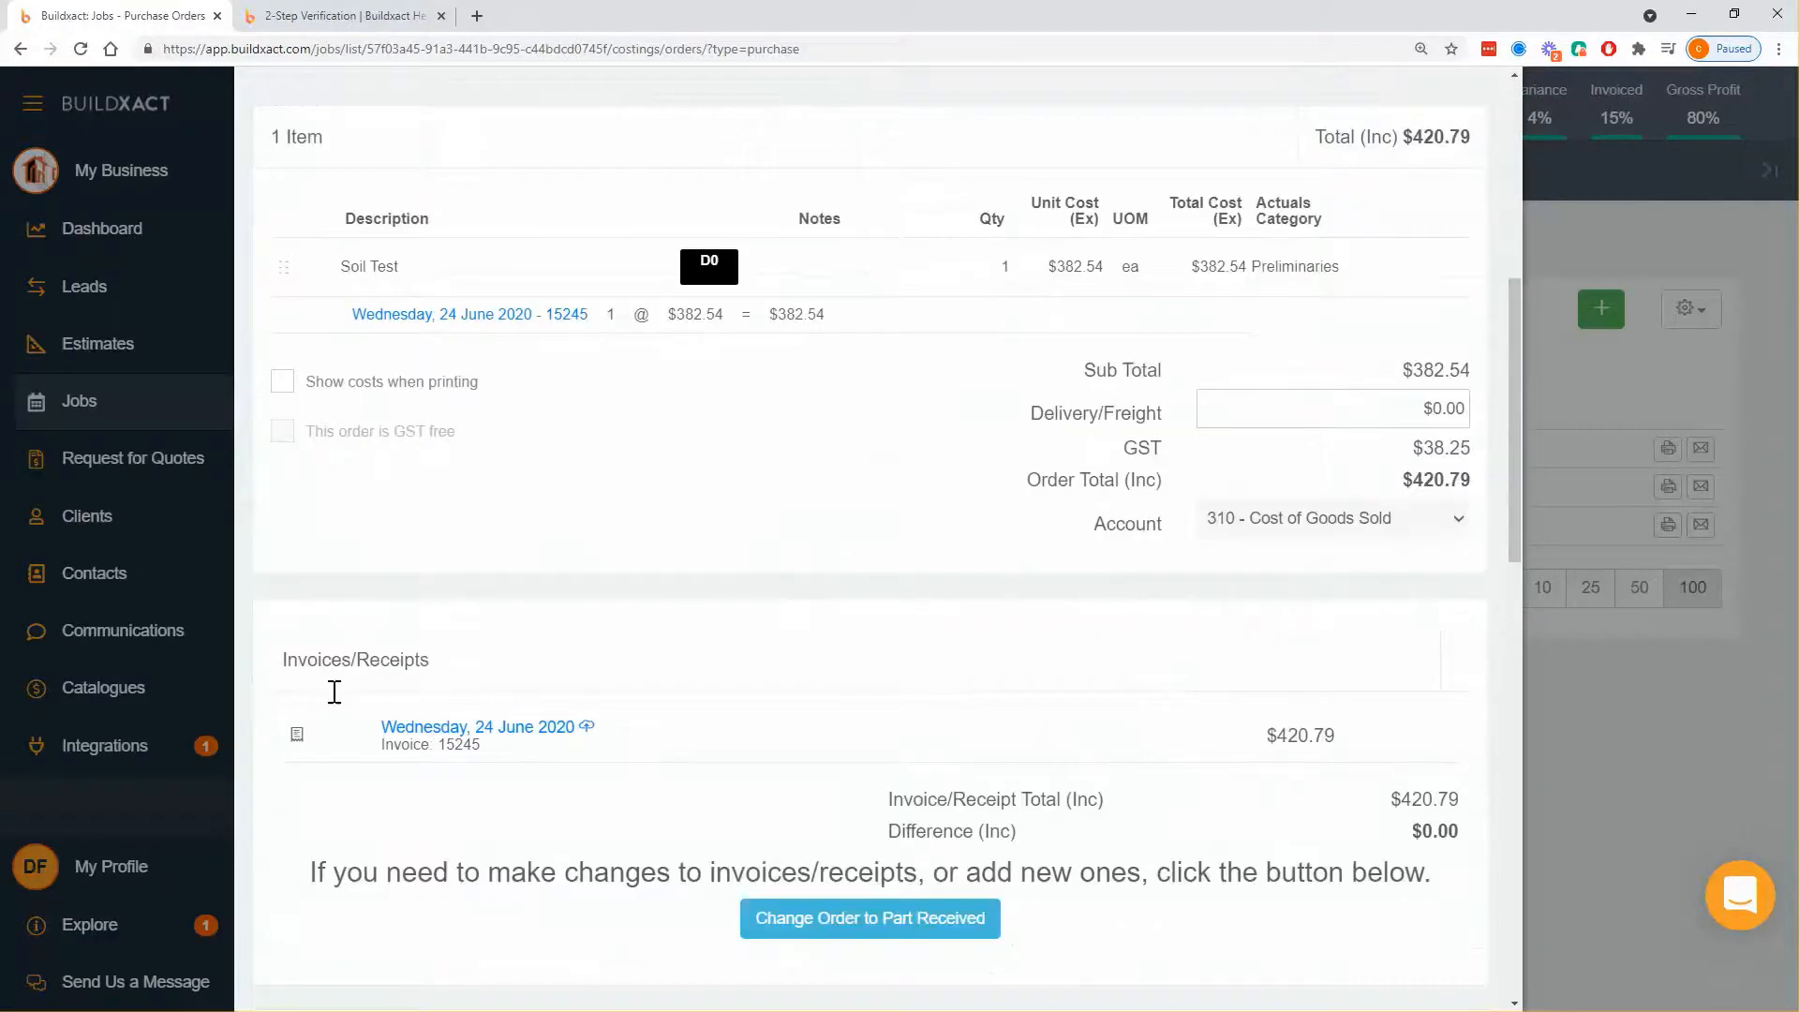
drag(337, 691, 587, 749)
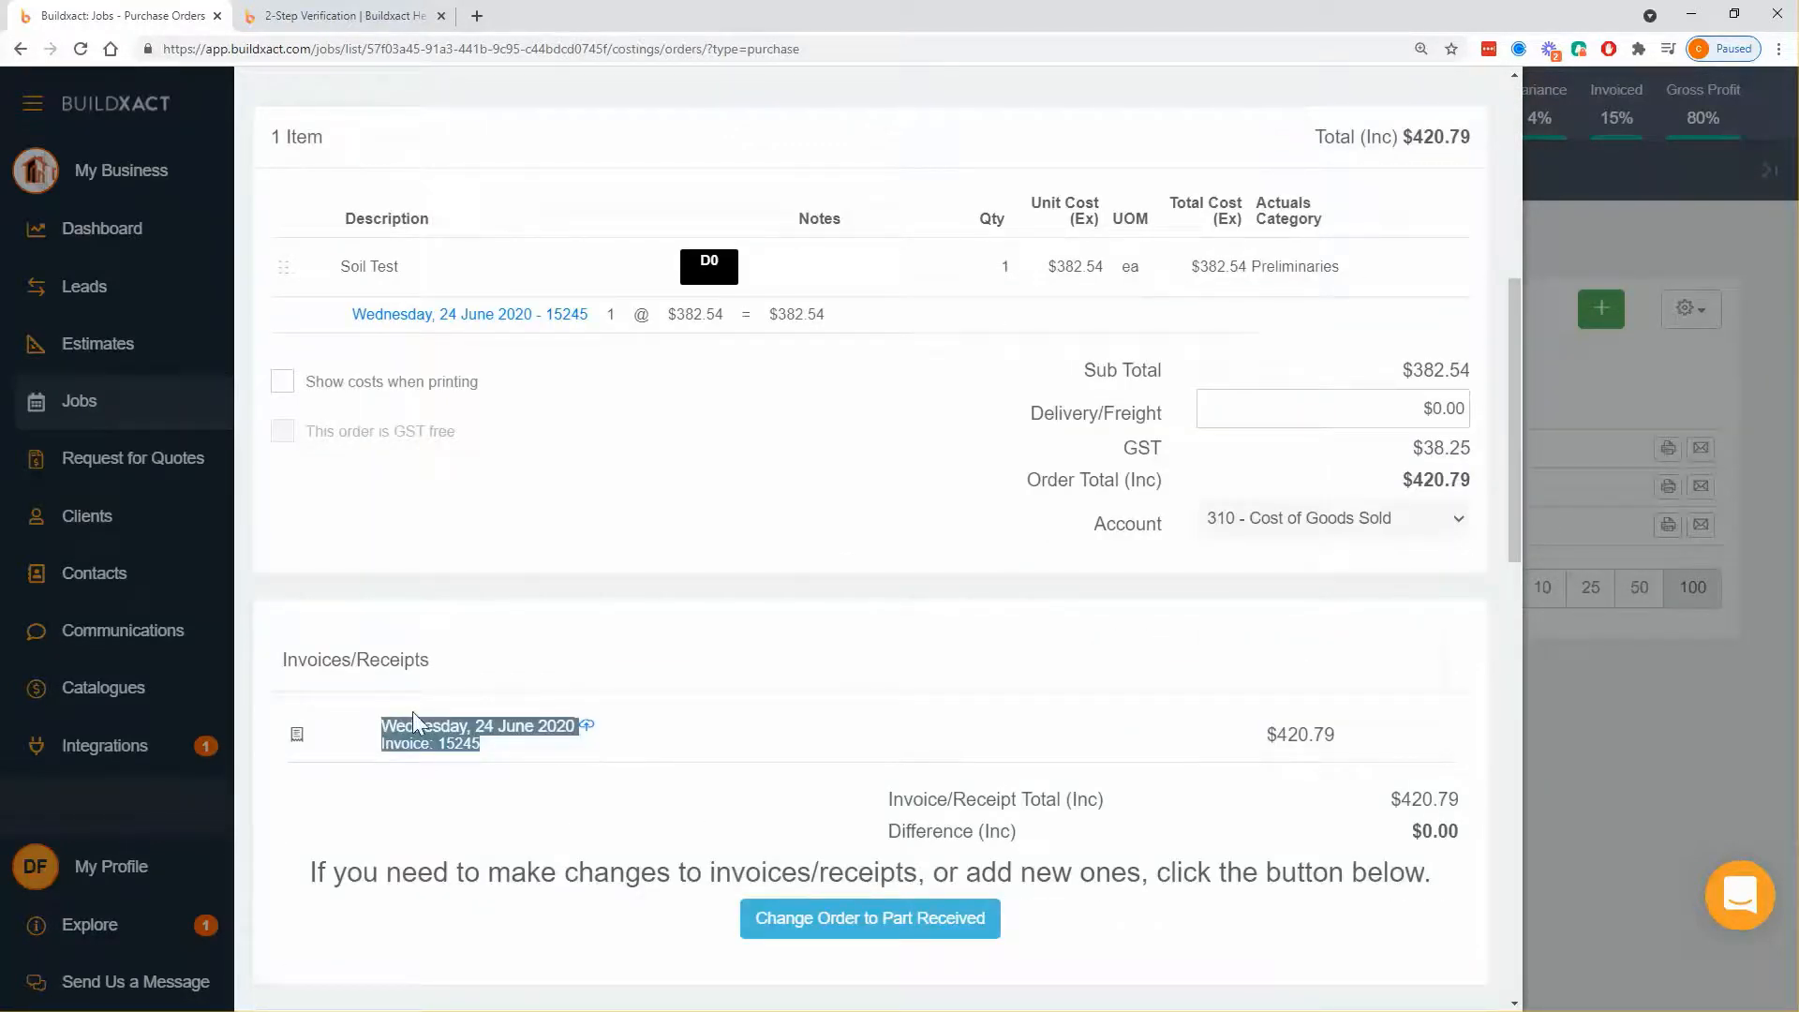
click(609, 736)
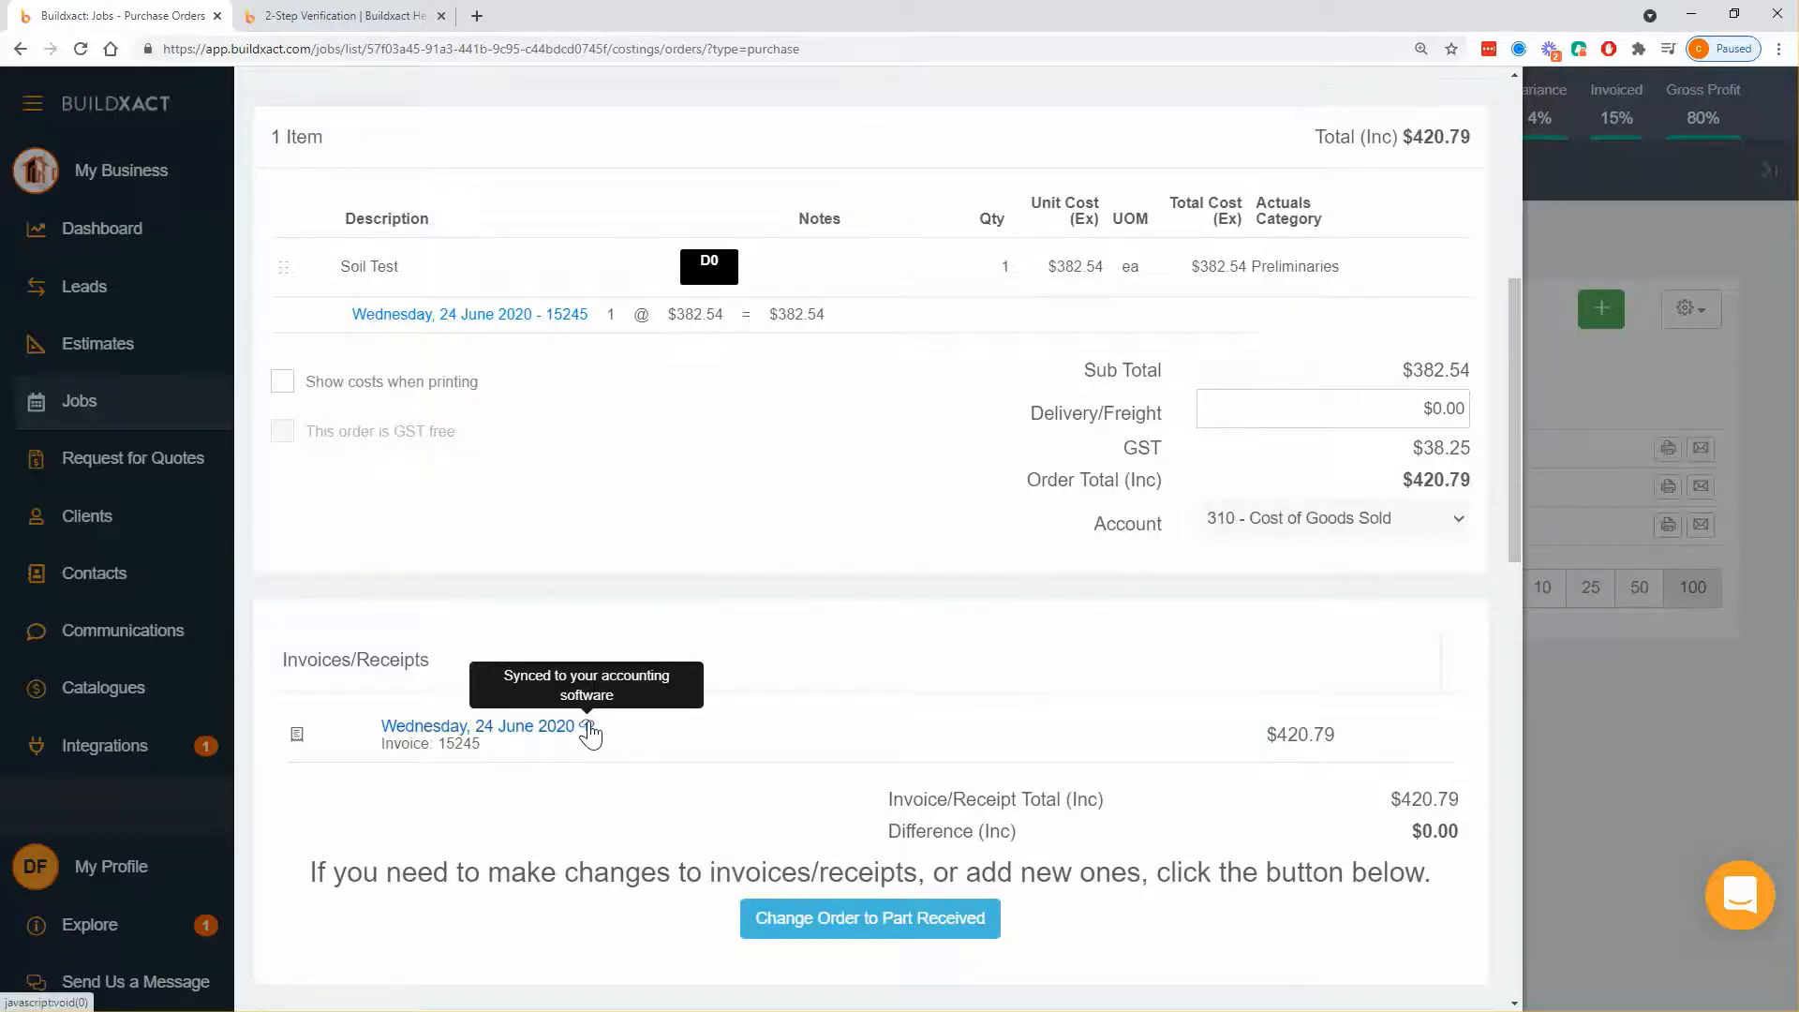
Step: Open the 24 June 2020 invoice of the Soil Test order, examine its reference and date, and close it unchanged
drag(369, 712, 490, 746)
click(485, 731)
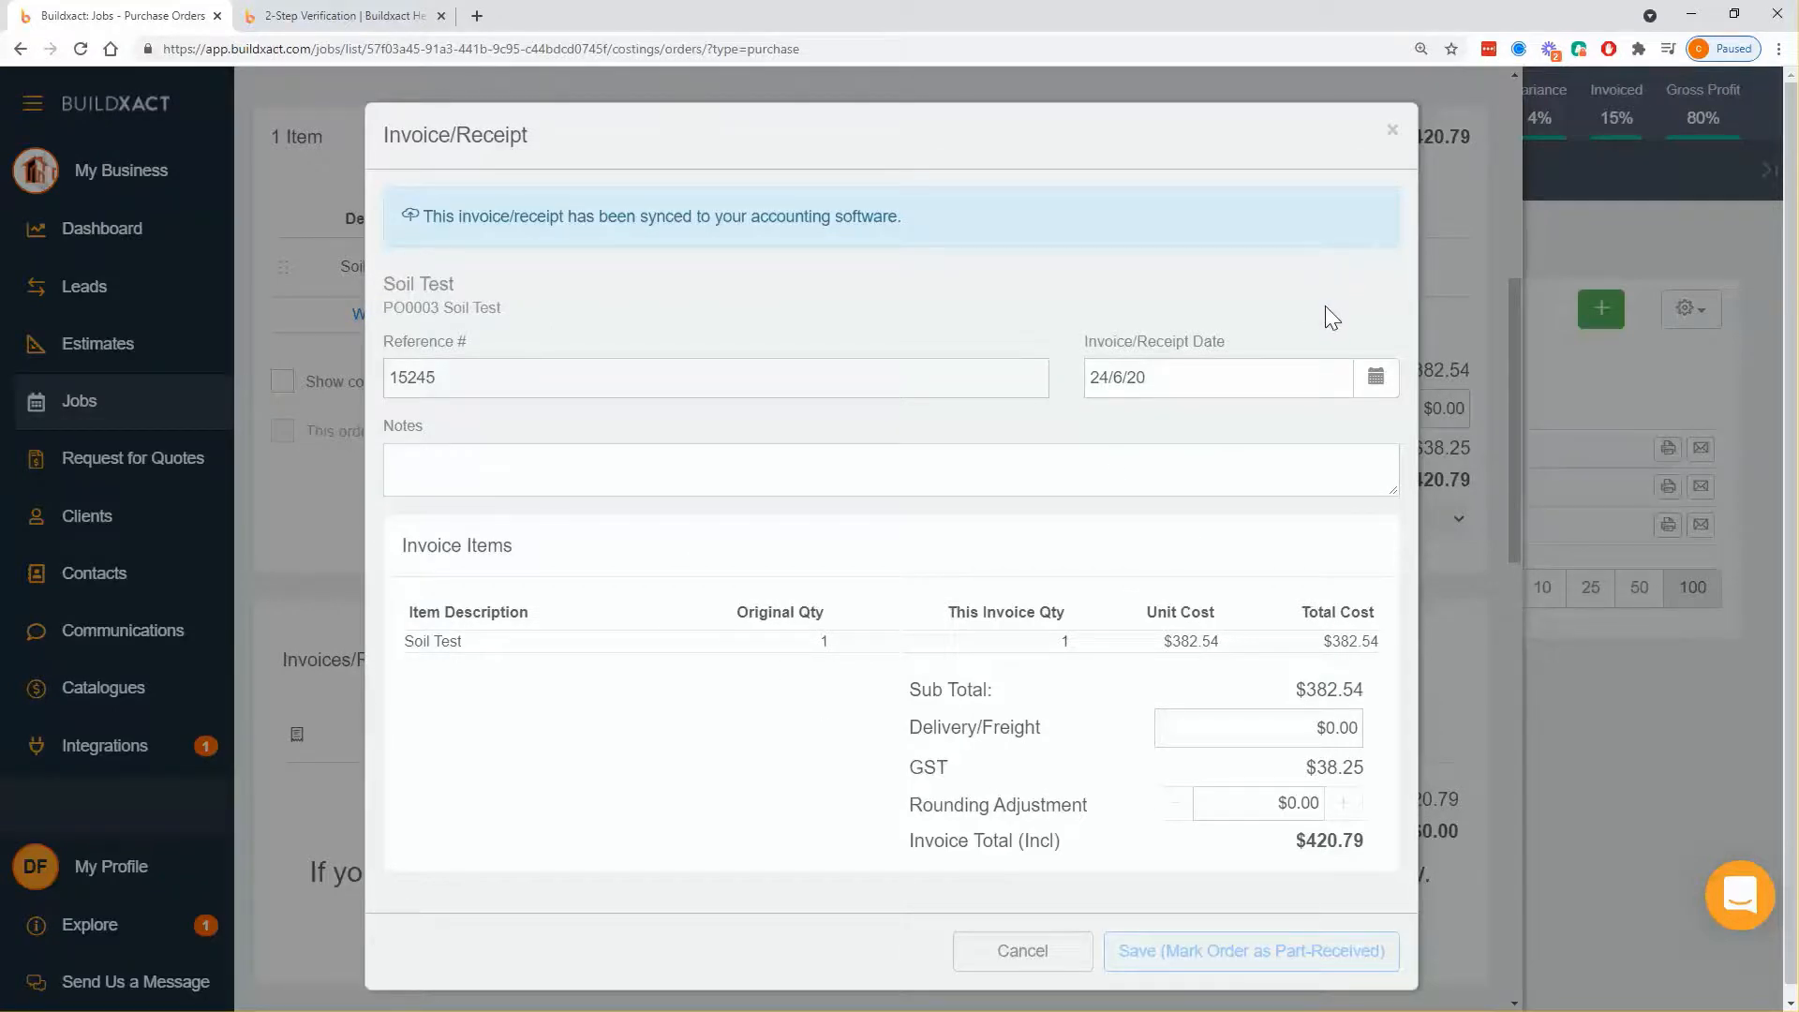
double_click(737, 384)
click(1198, 379)
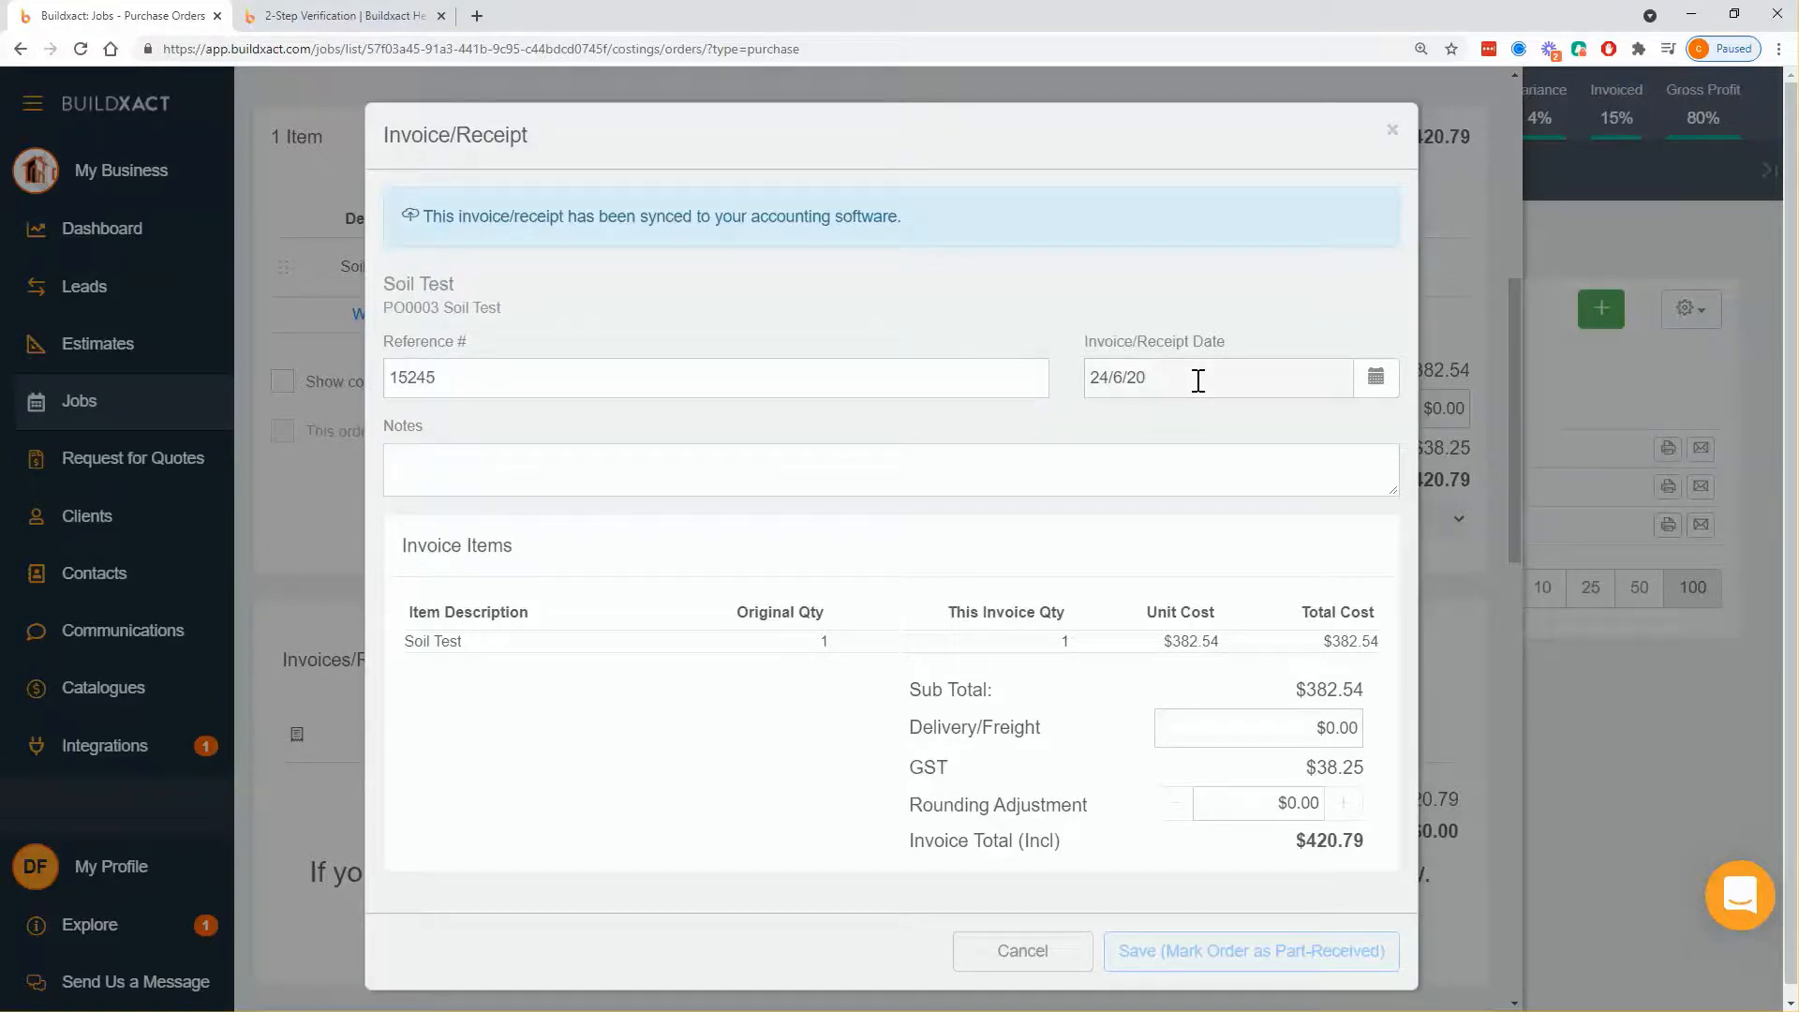
click(1392, 134)
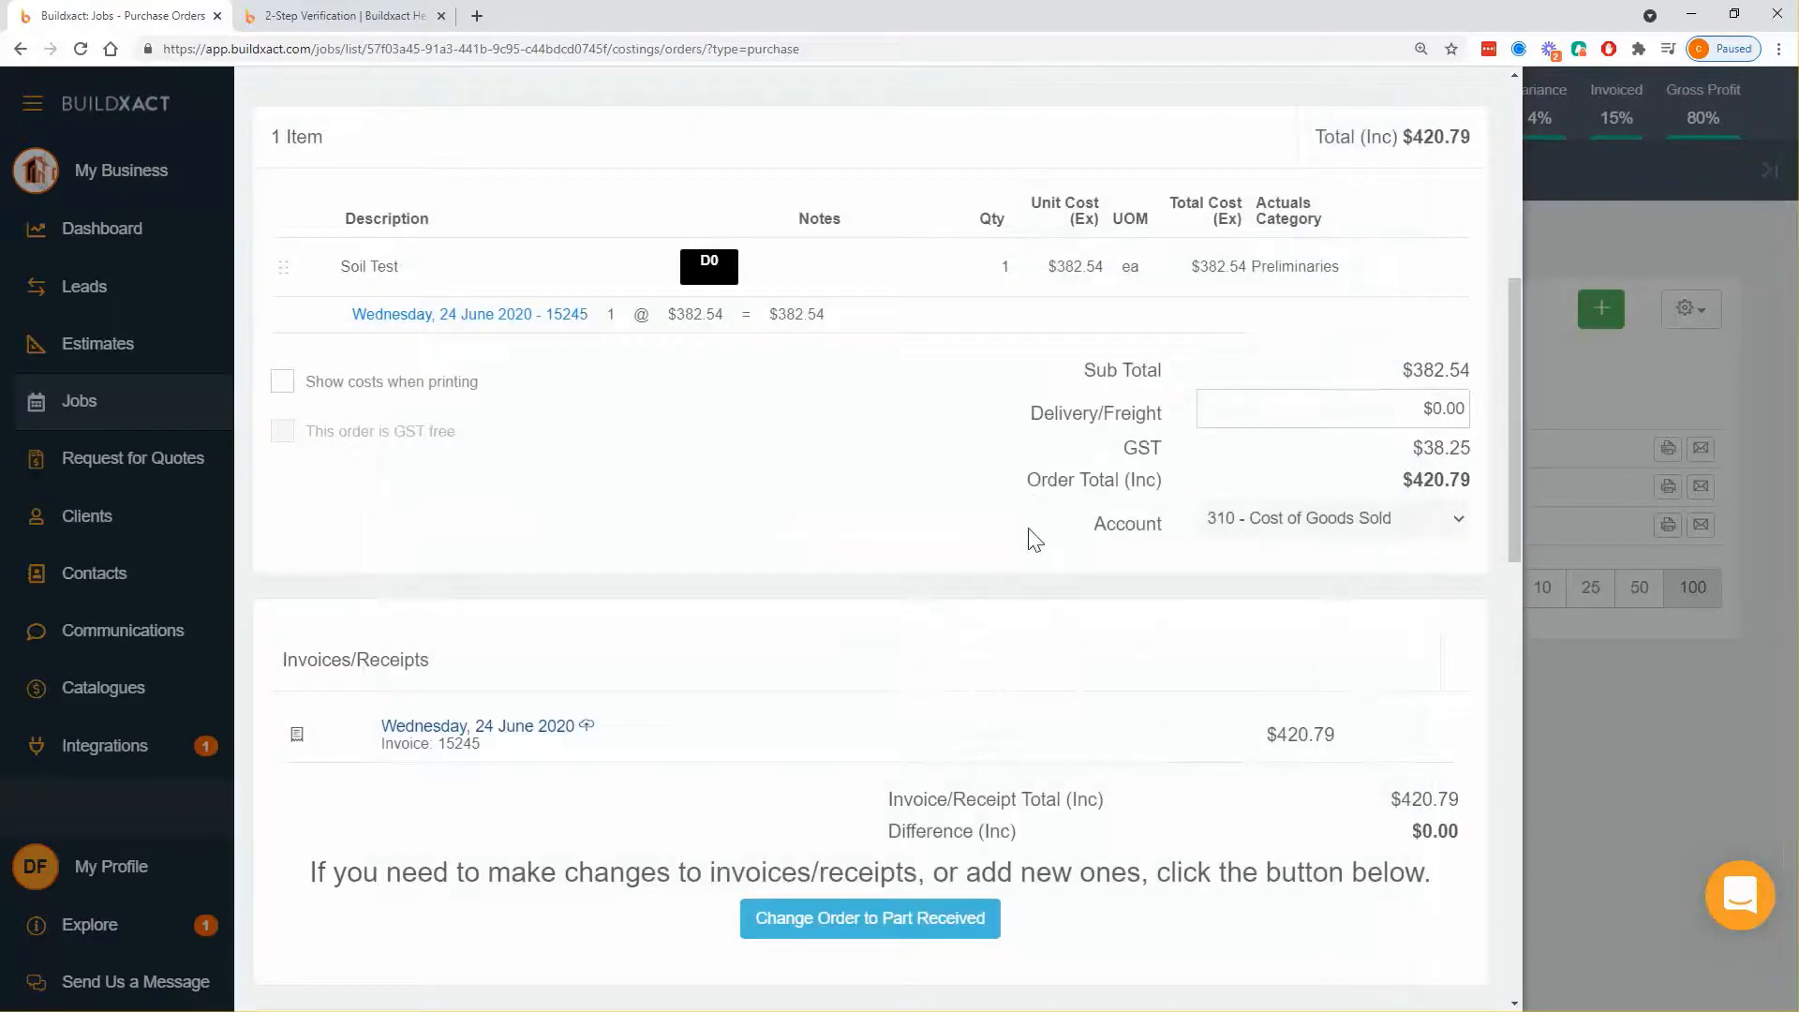
Step: Compare the Soil Test order's received status with the sync mark on its attached 24 June 2020 invoice
drag(370, 731, 517, 751)
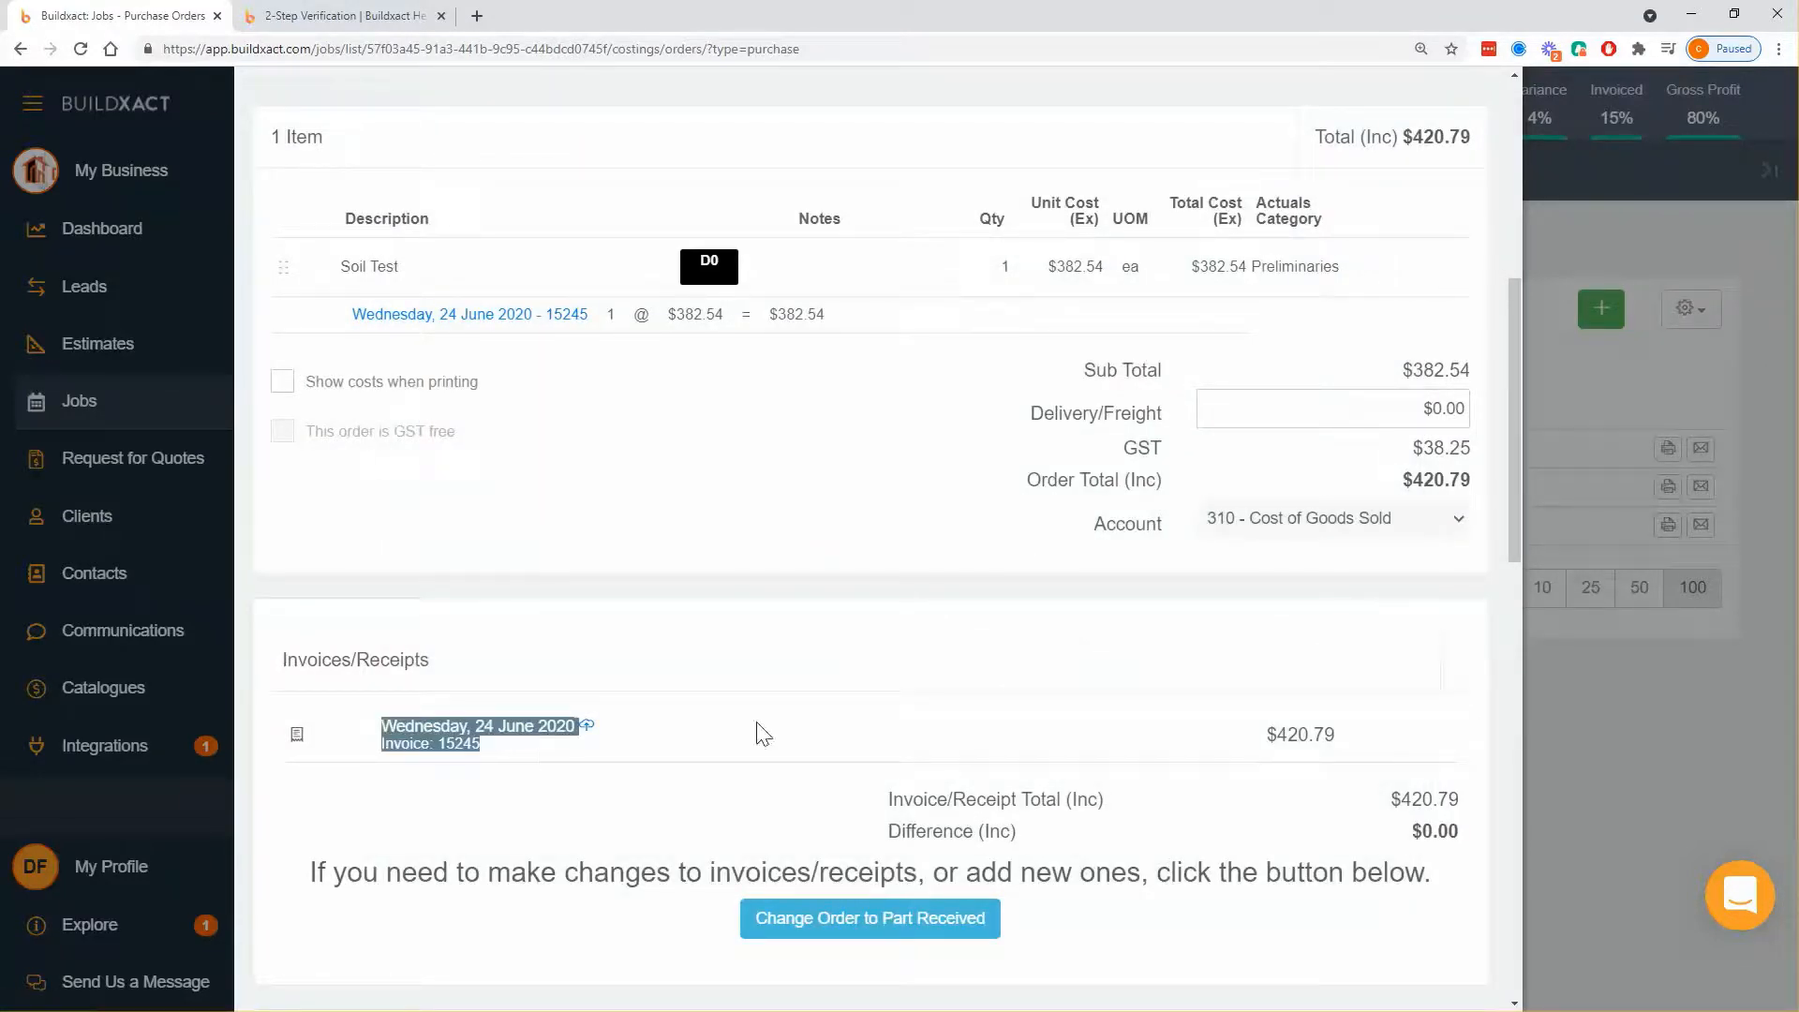
mouse_move(586, 729)
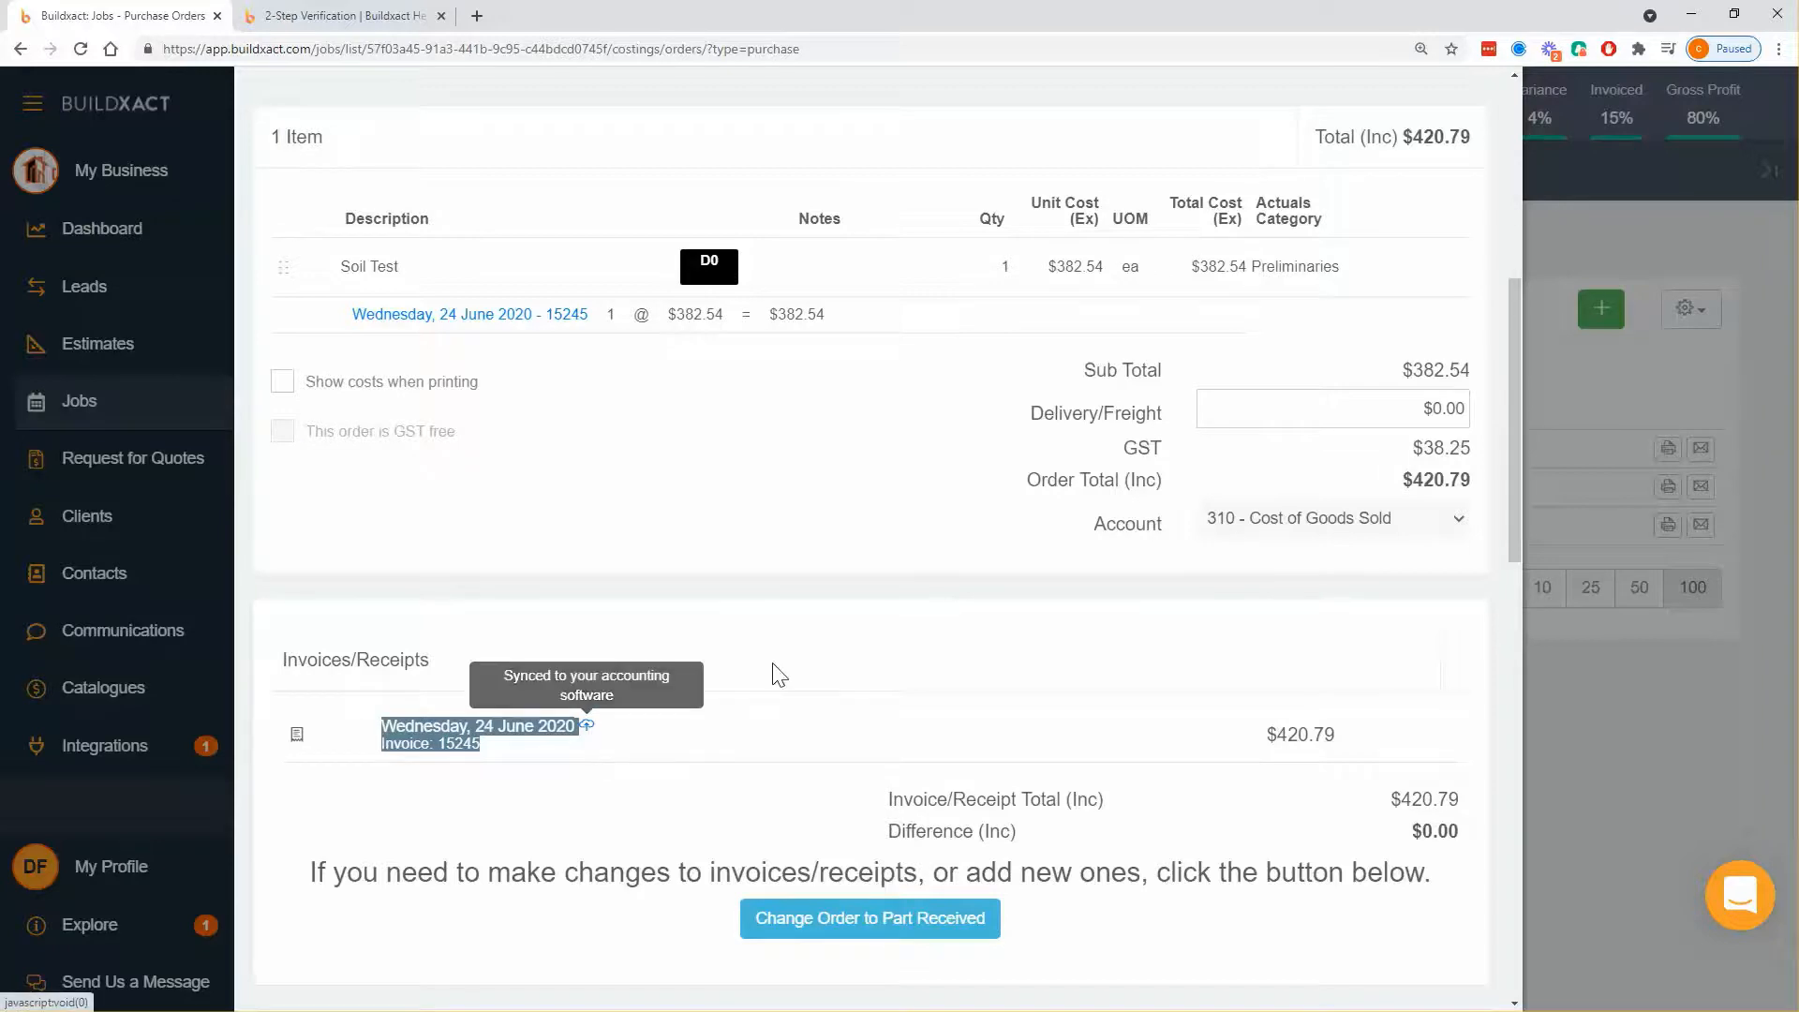
scroll(1036, 563, up, 6)
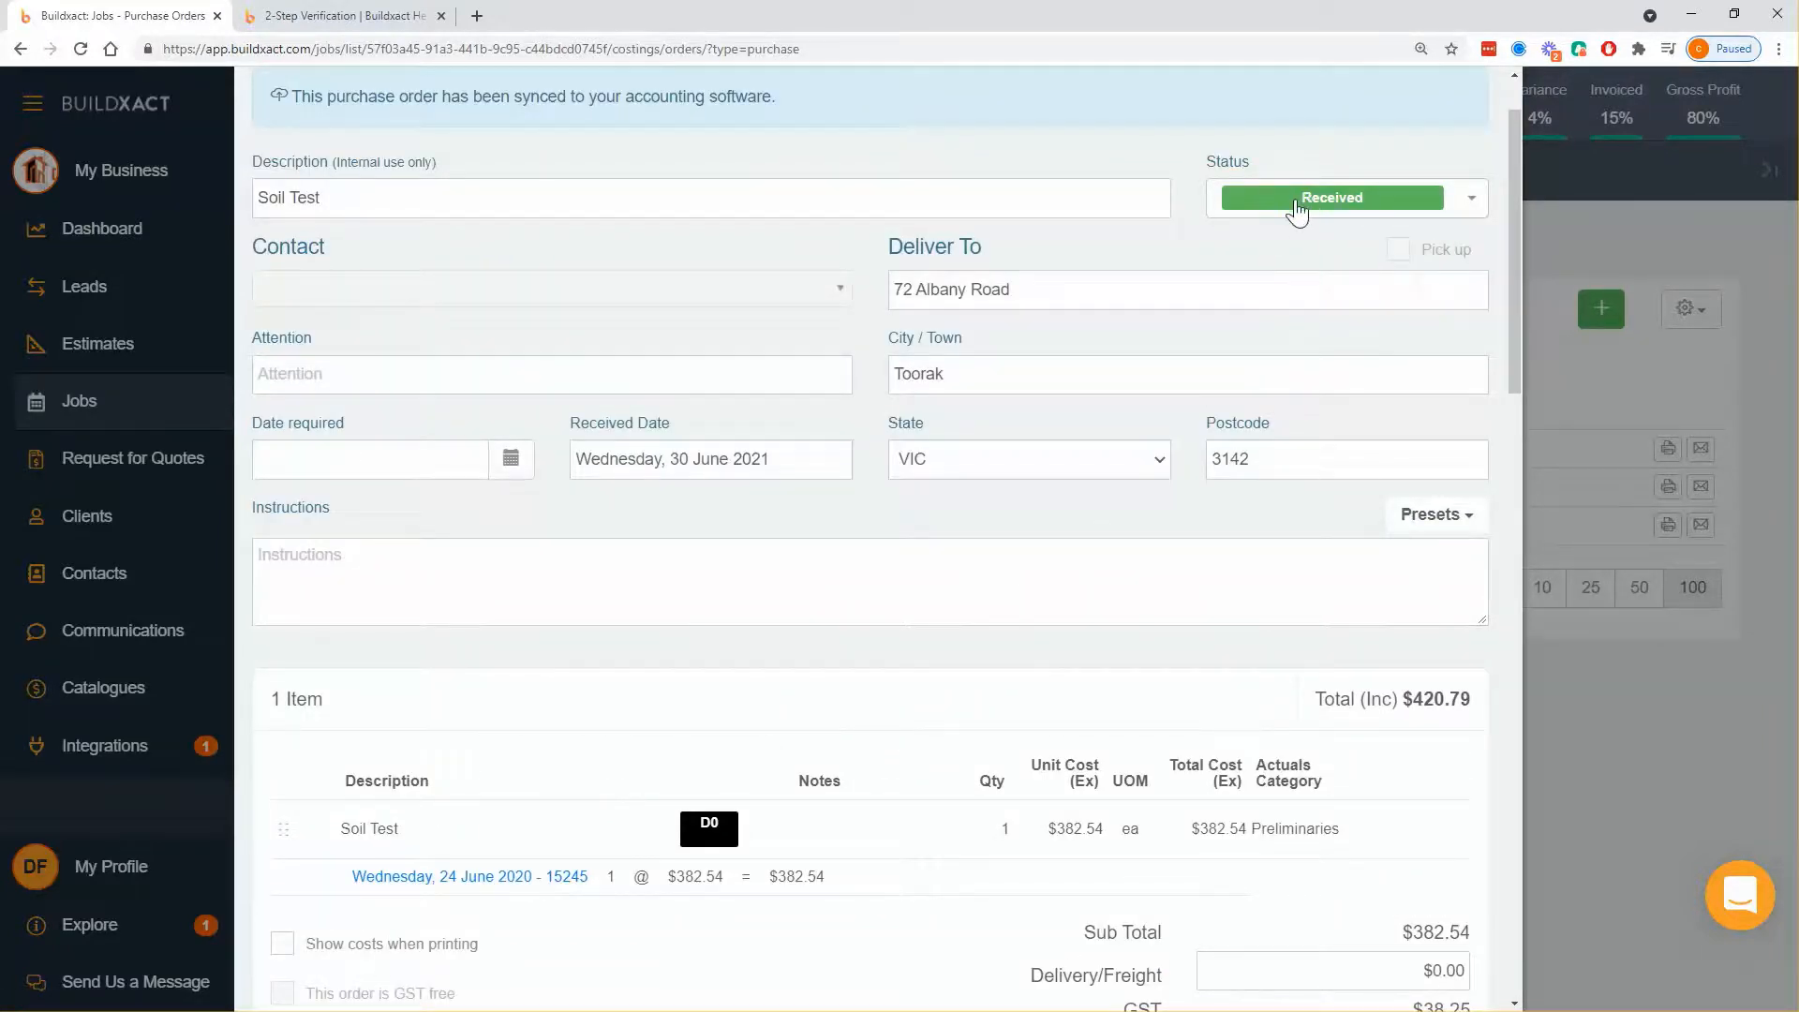
scroll(1077, 628, down, 6)
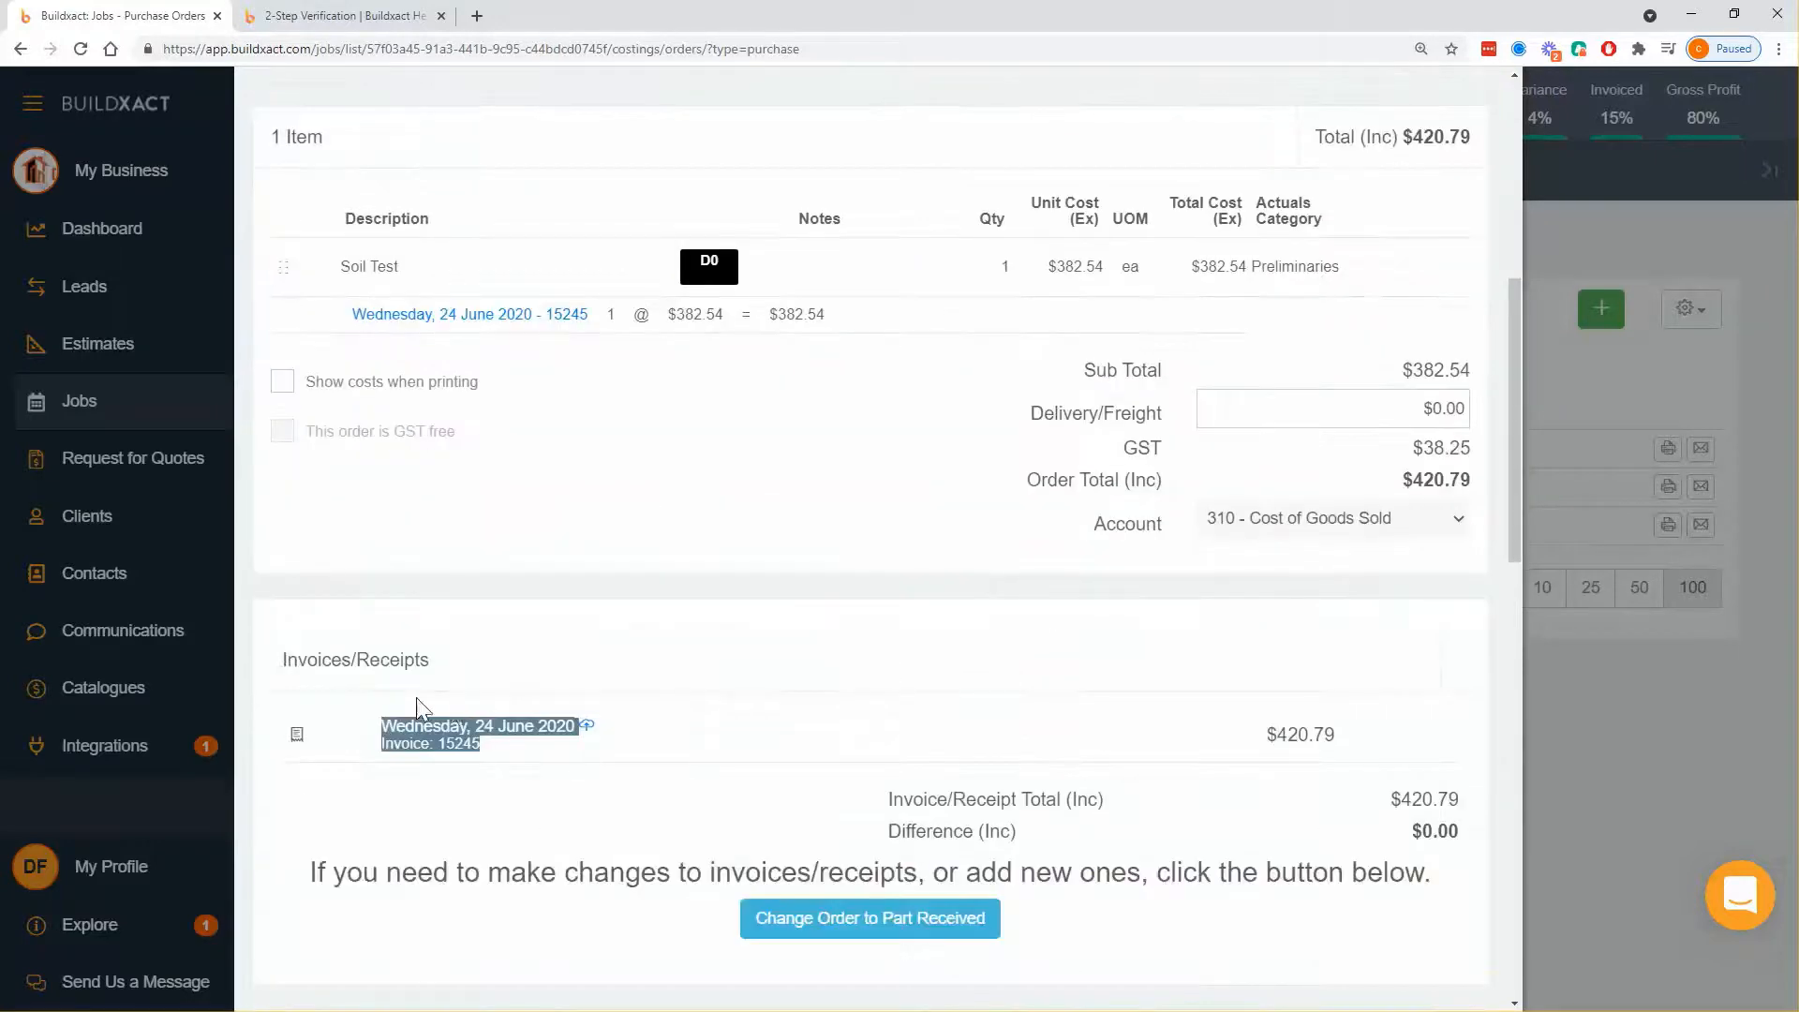
drag(348, 717, 582, 752)
scroll(1181, 352, up, 6)
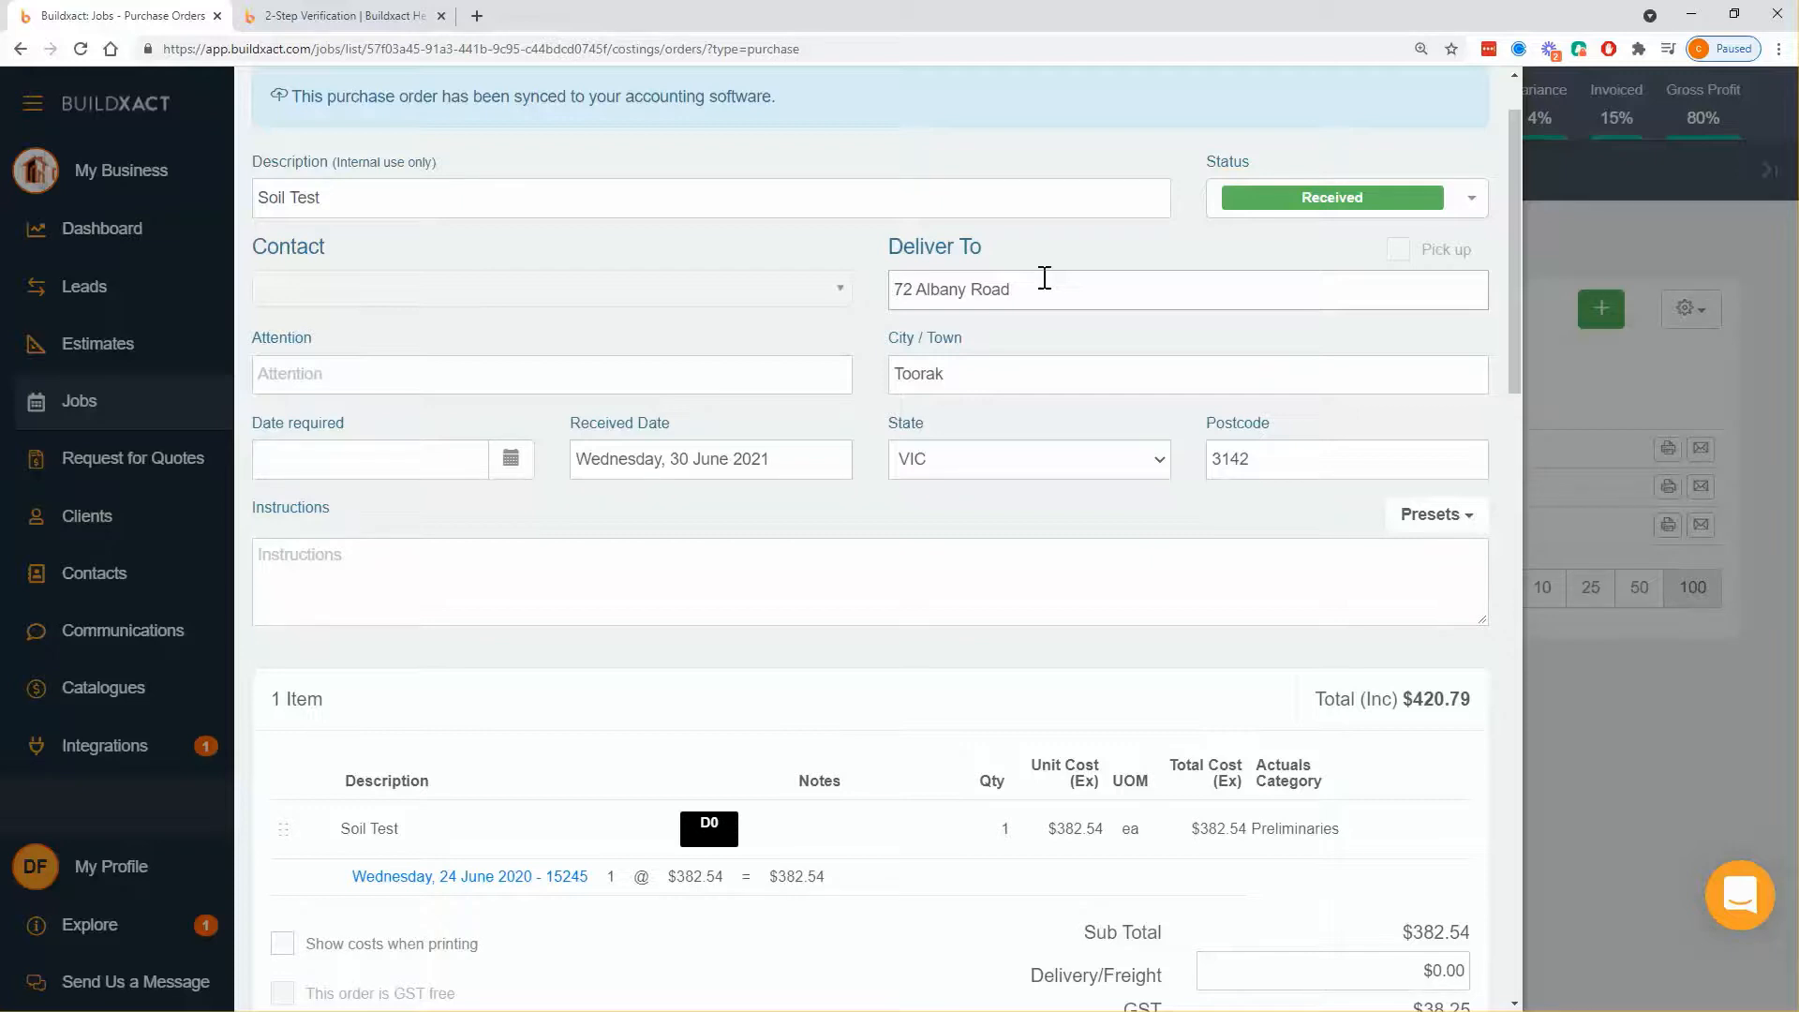
scroll(803, 792, down, 5)
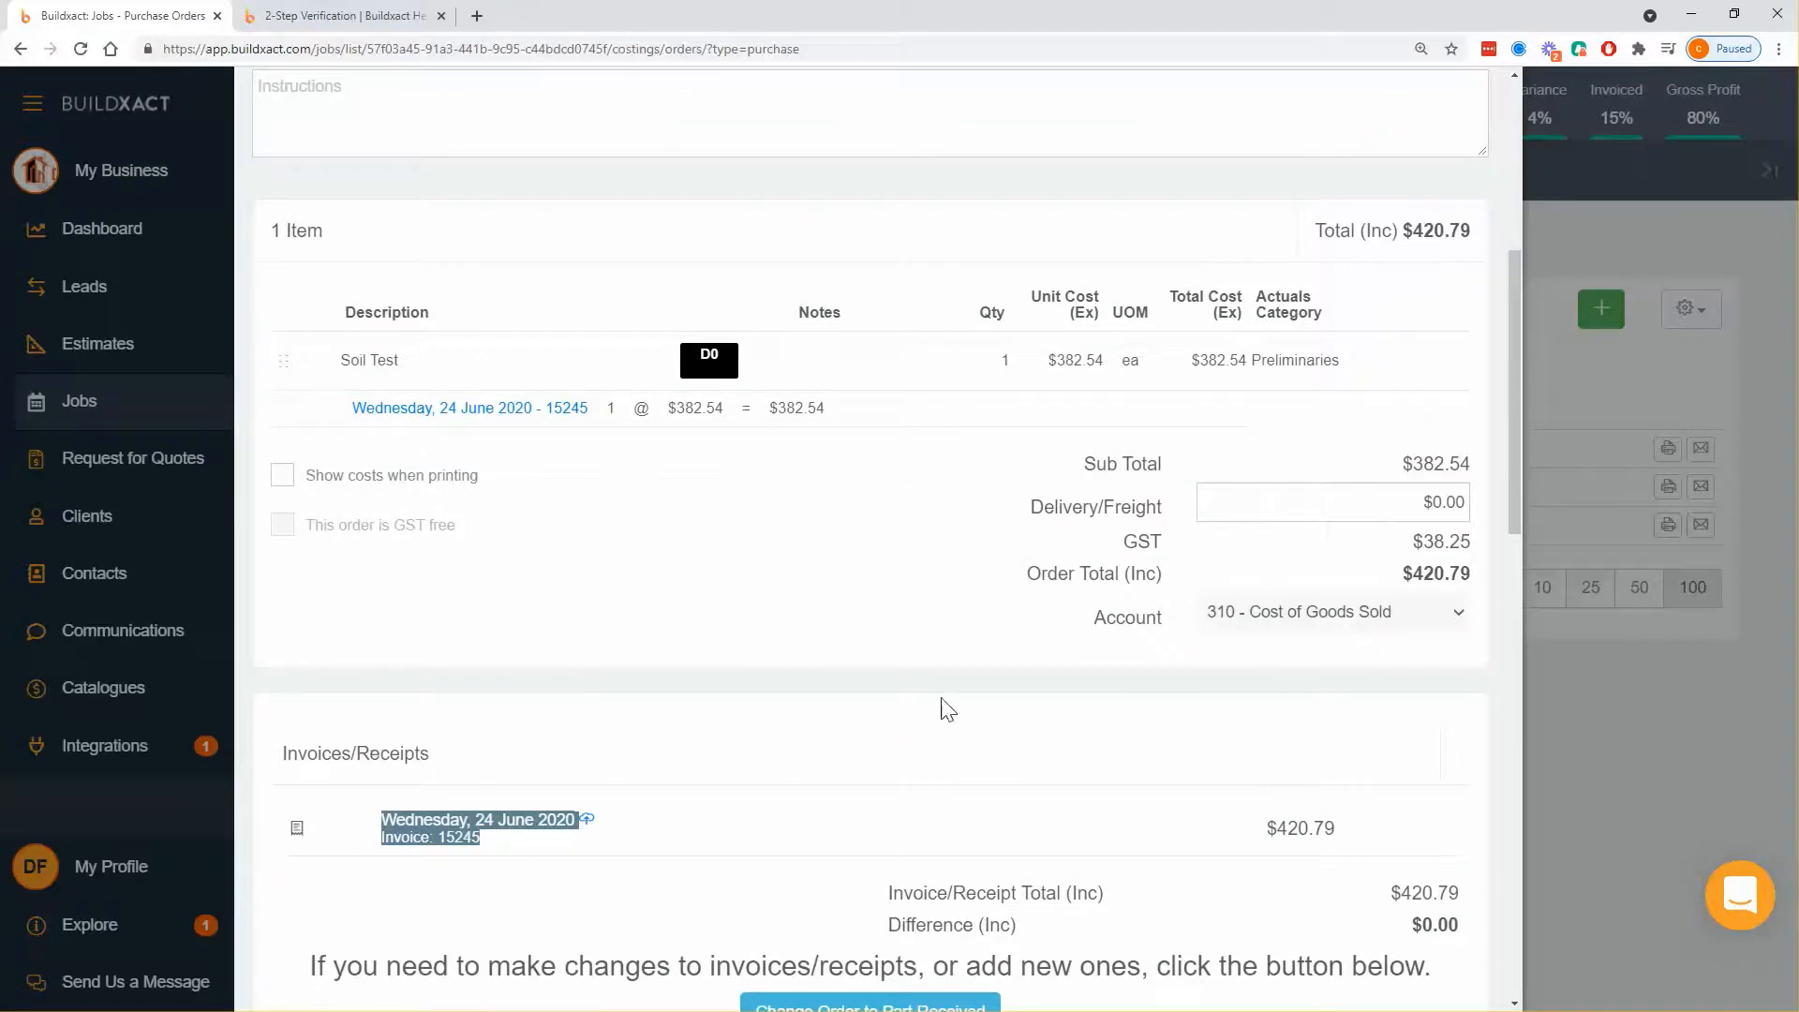
scroll(1193, 515, up, 6)
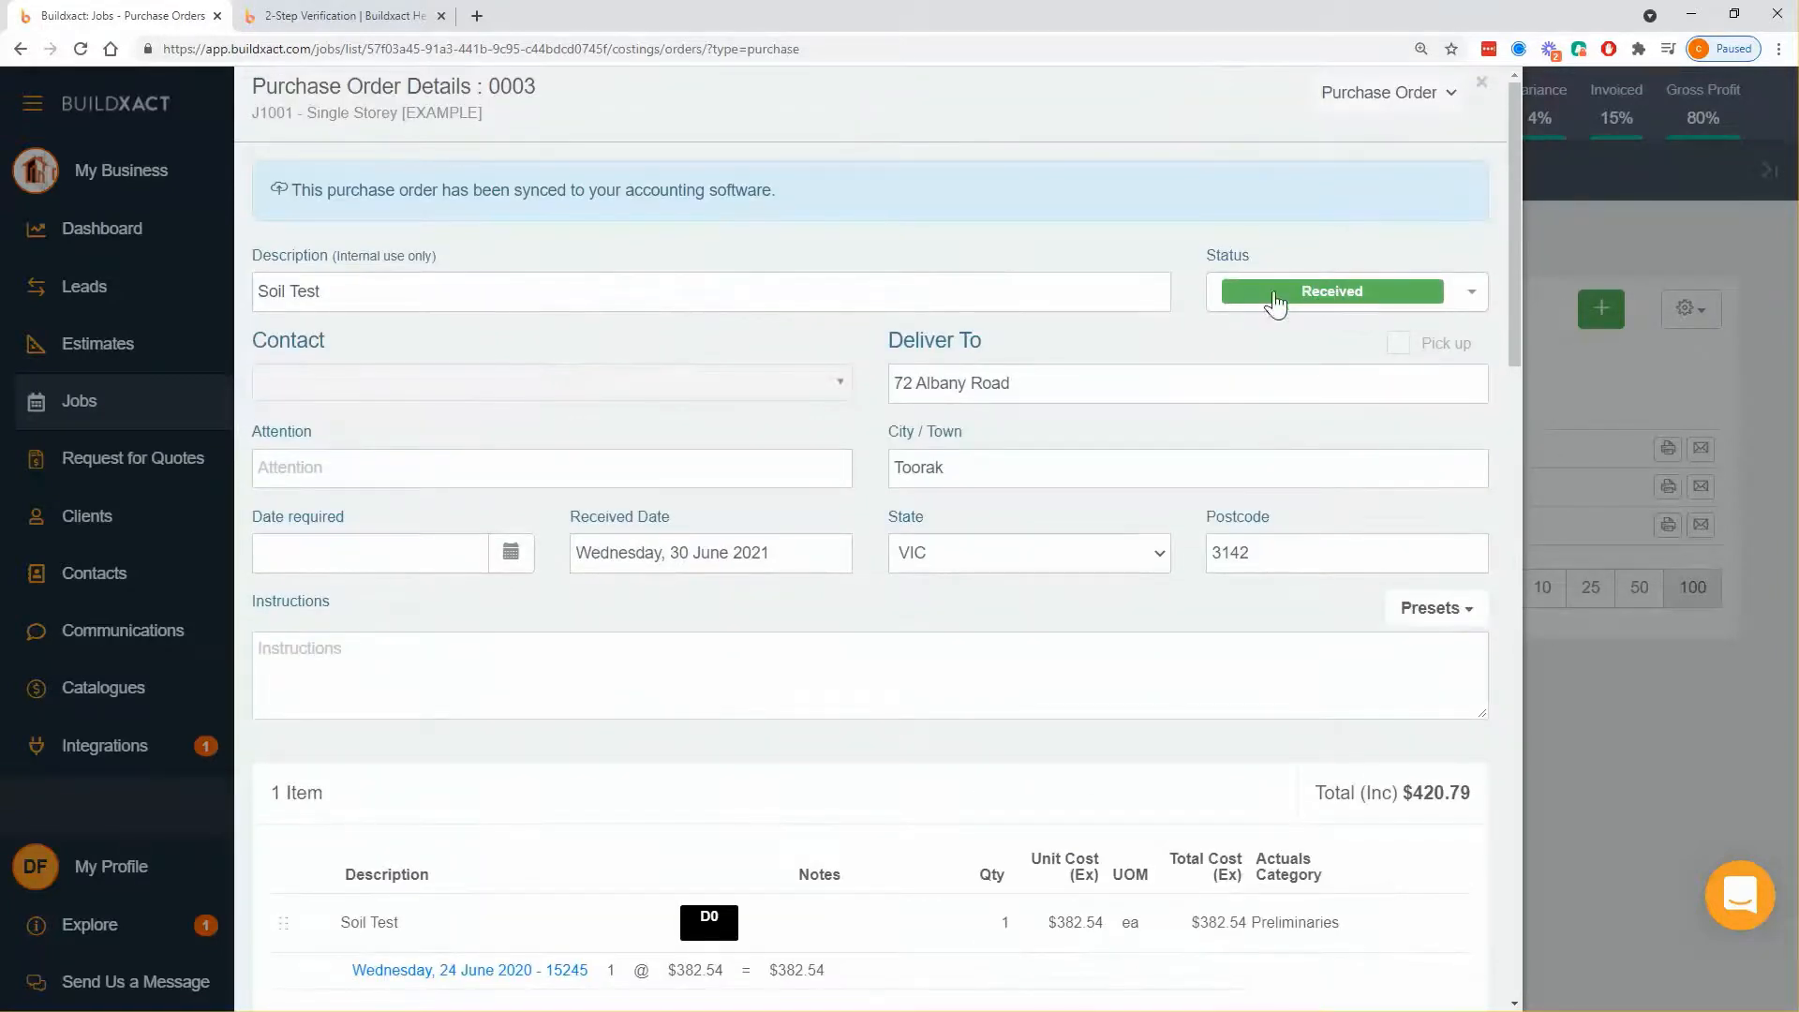
scroll(1122, 635, down, 8)
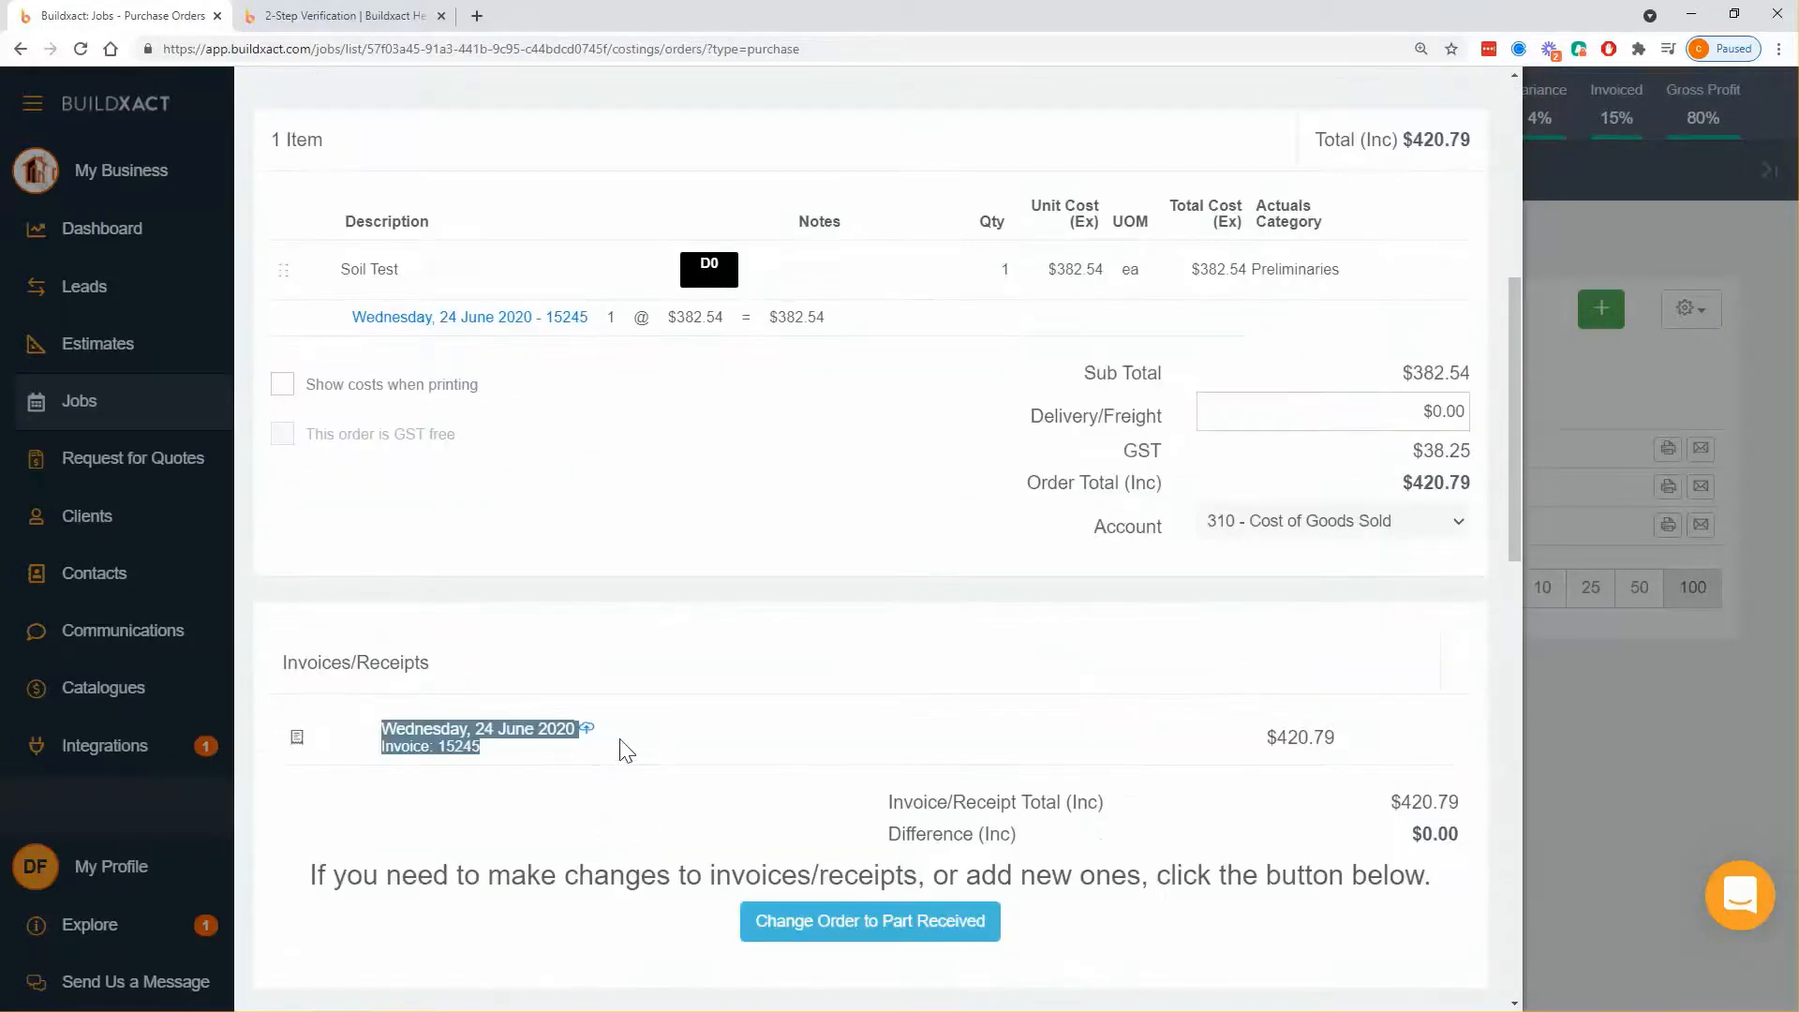
mouse_move(584, 647)
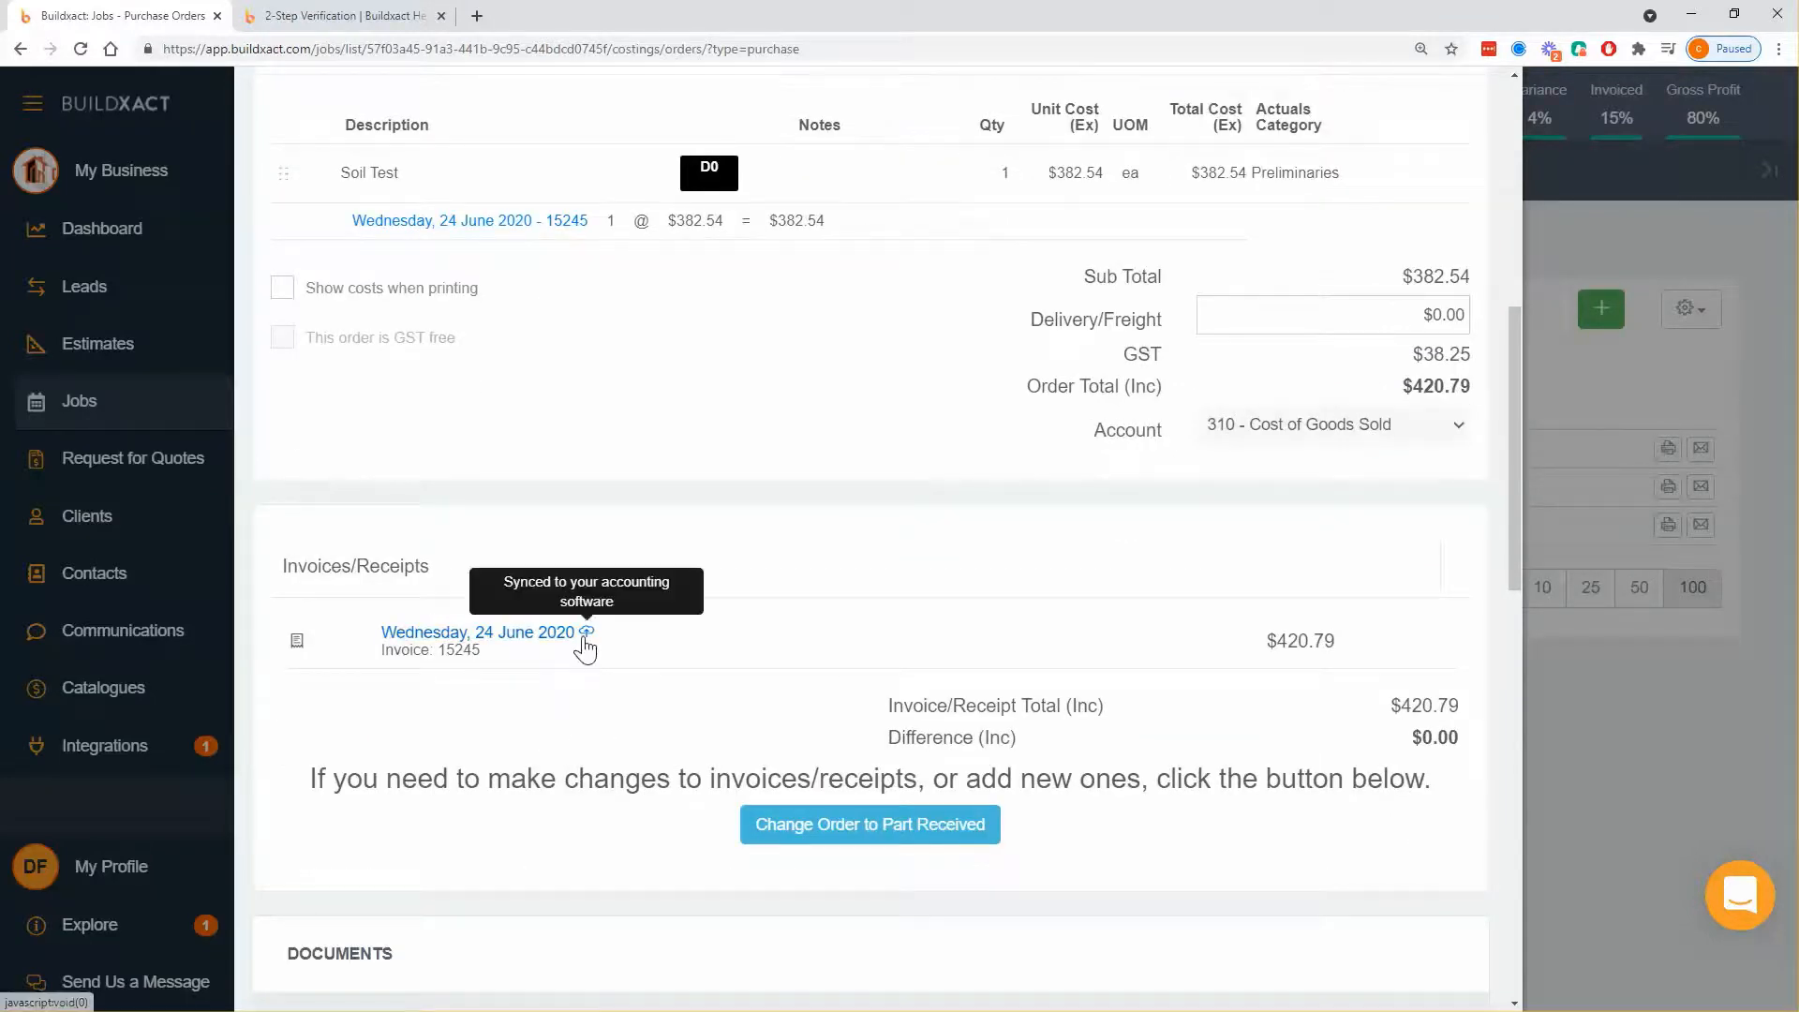
Step: Close the Soil Test purchase order without changes and display the job's outgoing invoices
scroll(1269, 817, down, 11)
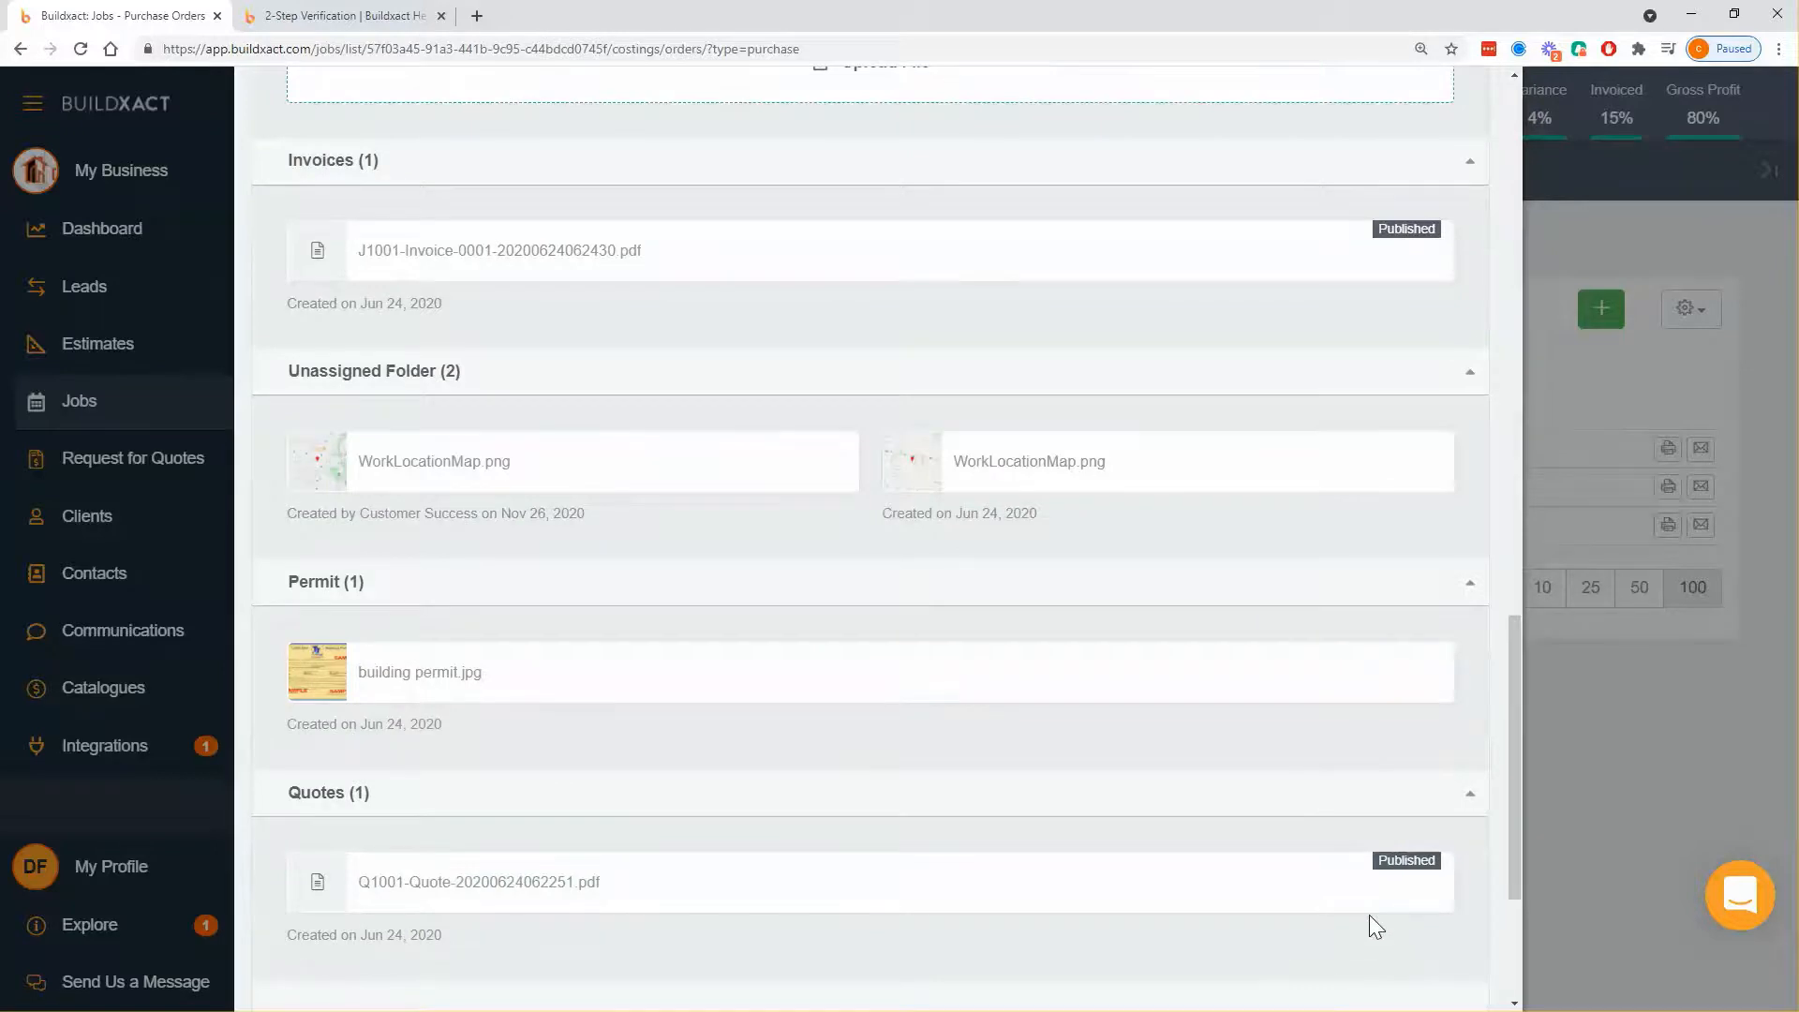
scroll(1369, 915, down, 4)
click(1261, 974)
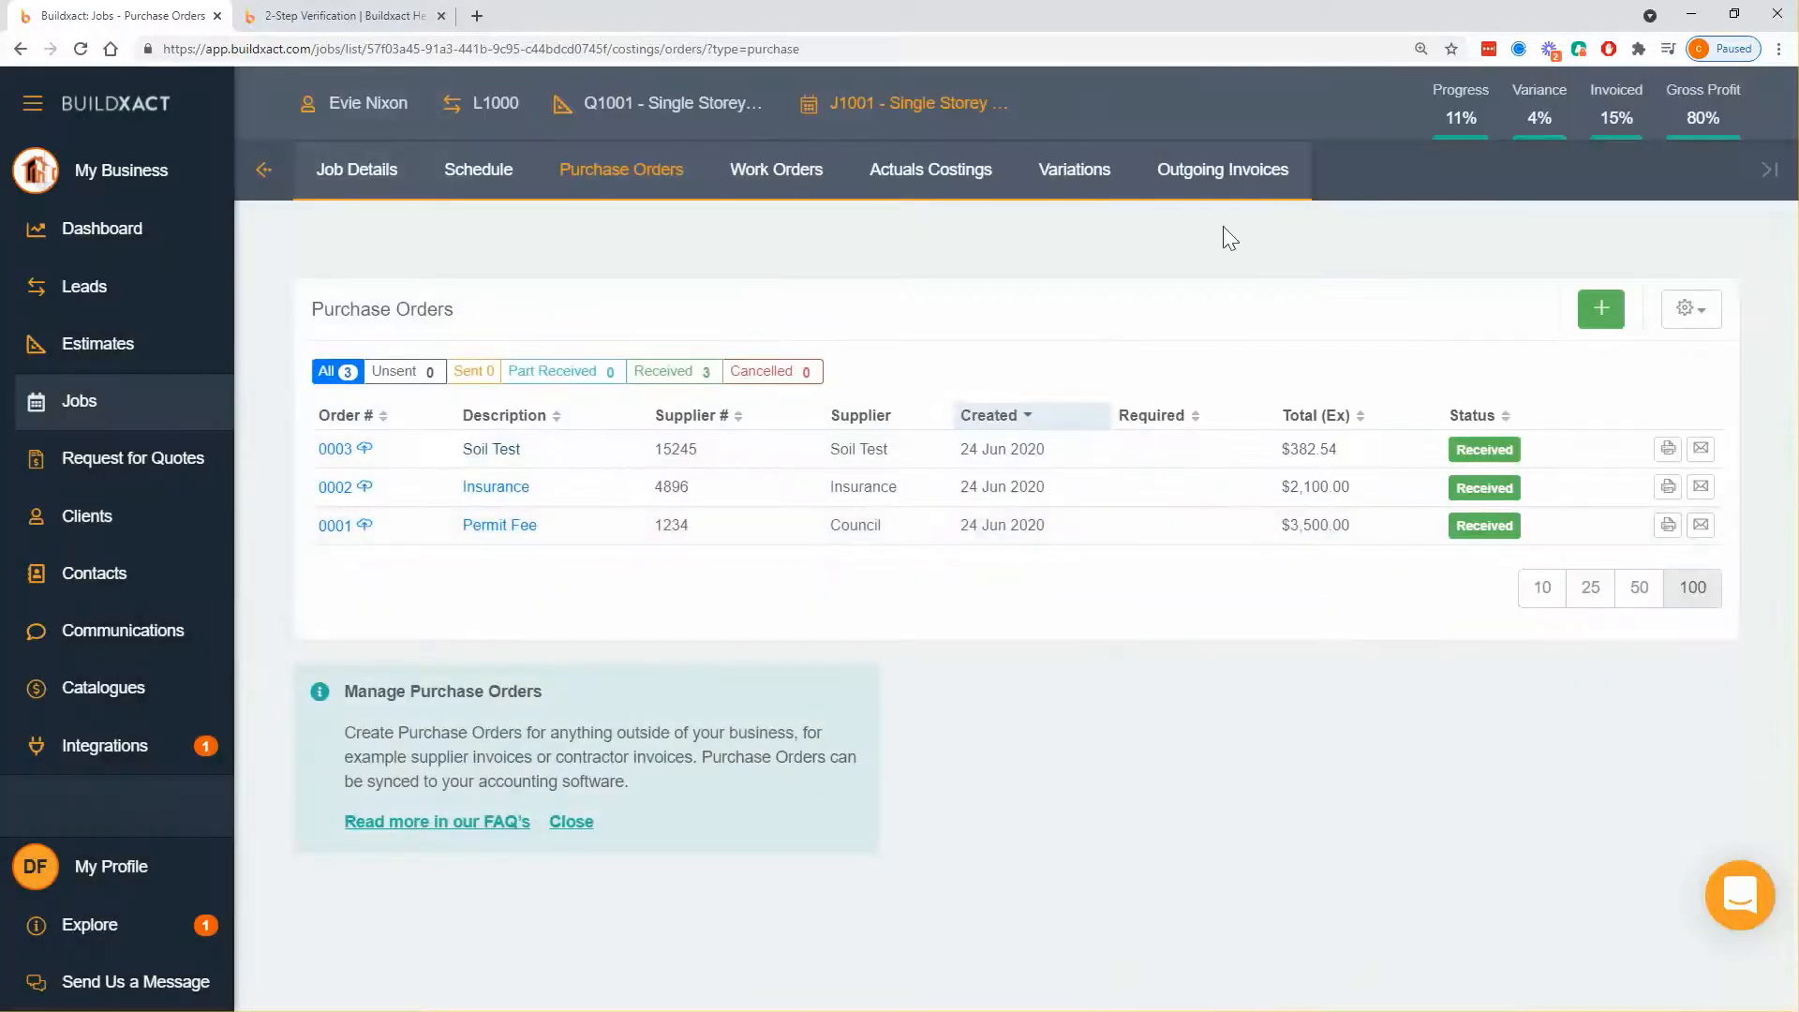
click(1218, 173)
scroll(1162, 614, down, 3)
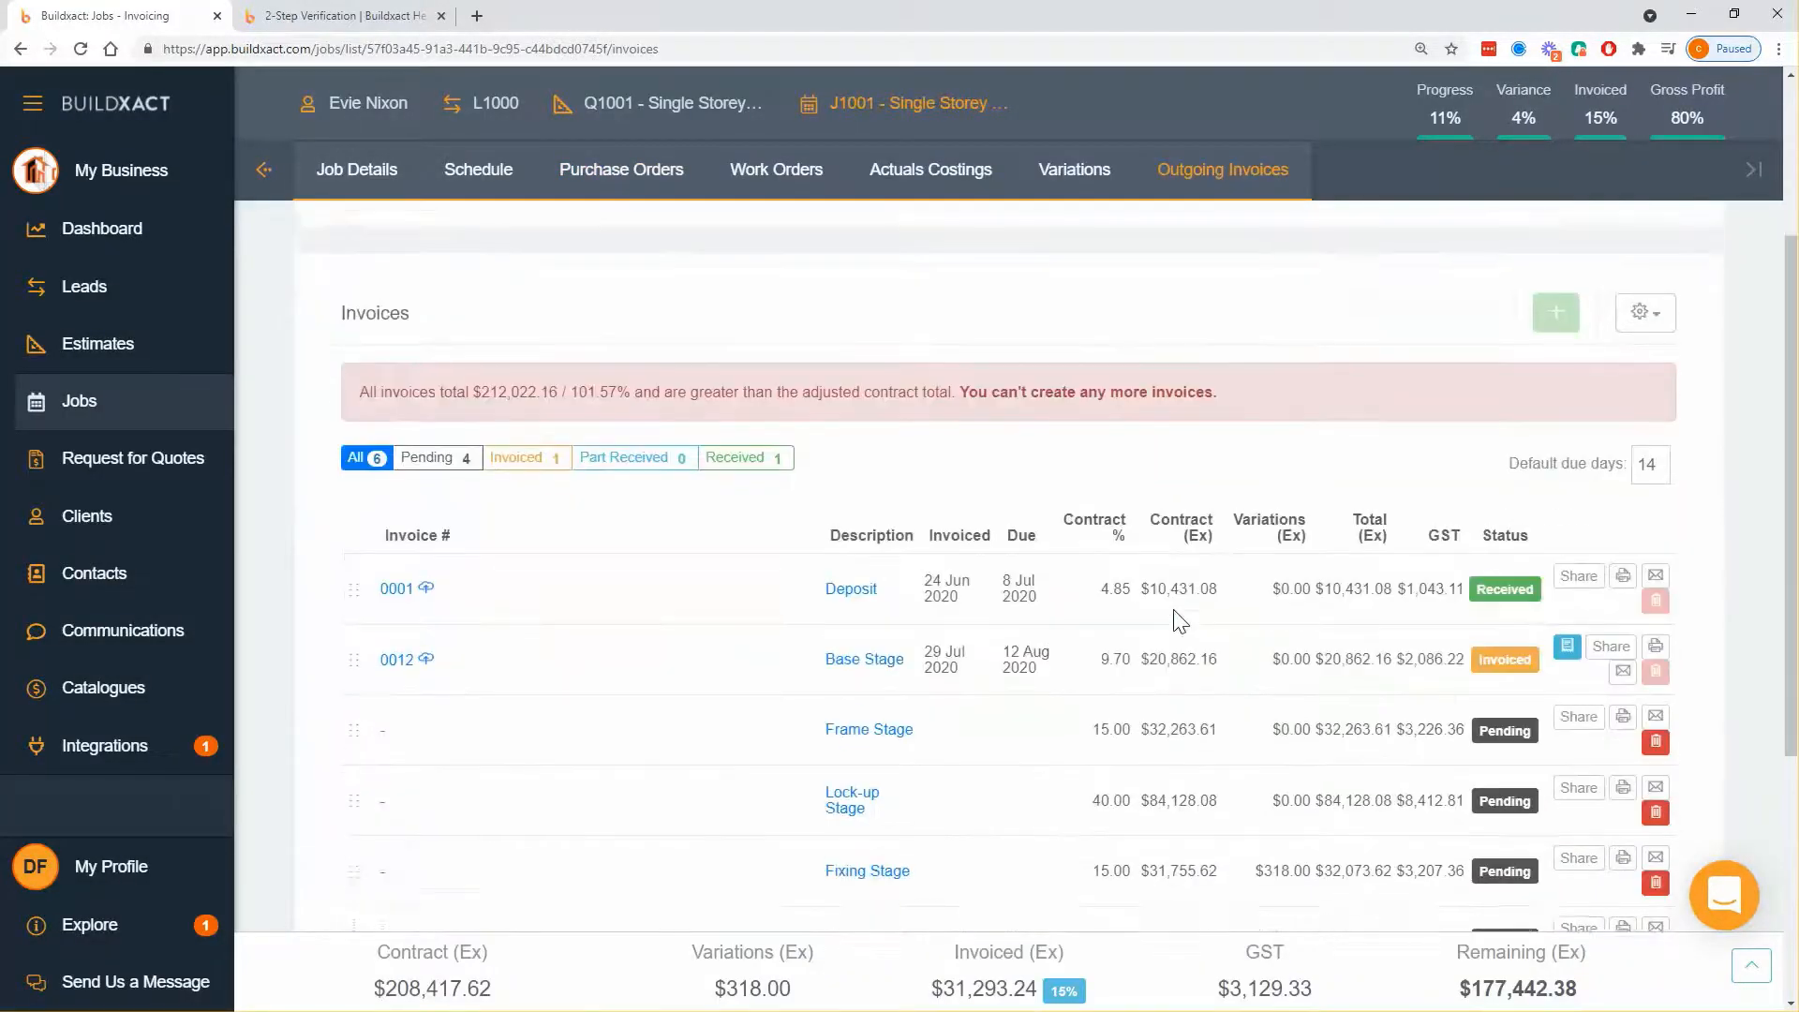
scroll(1178, 619, down, 1)
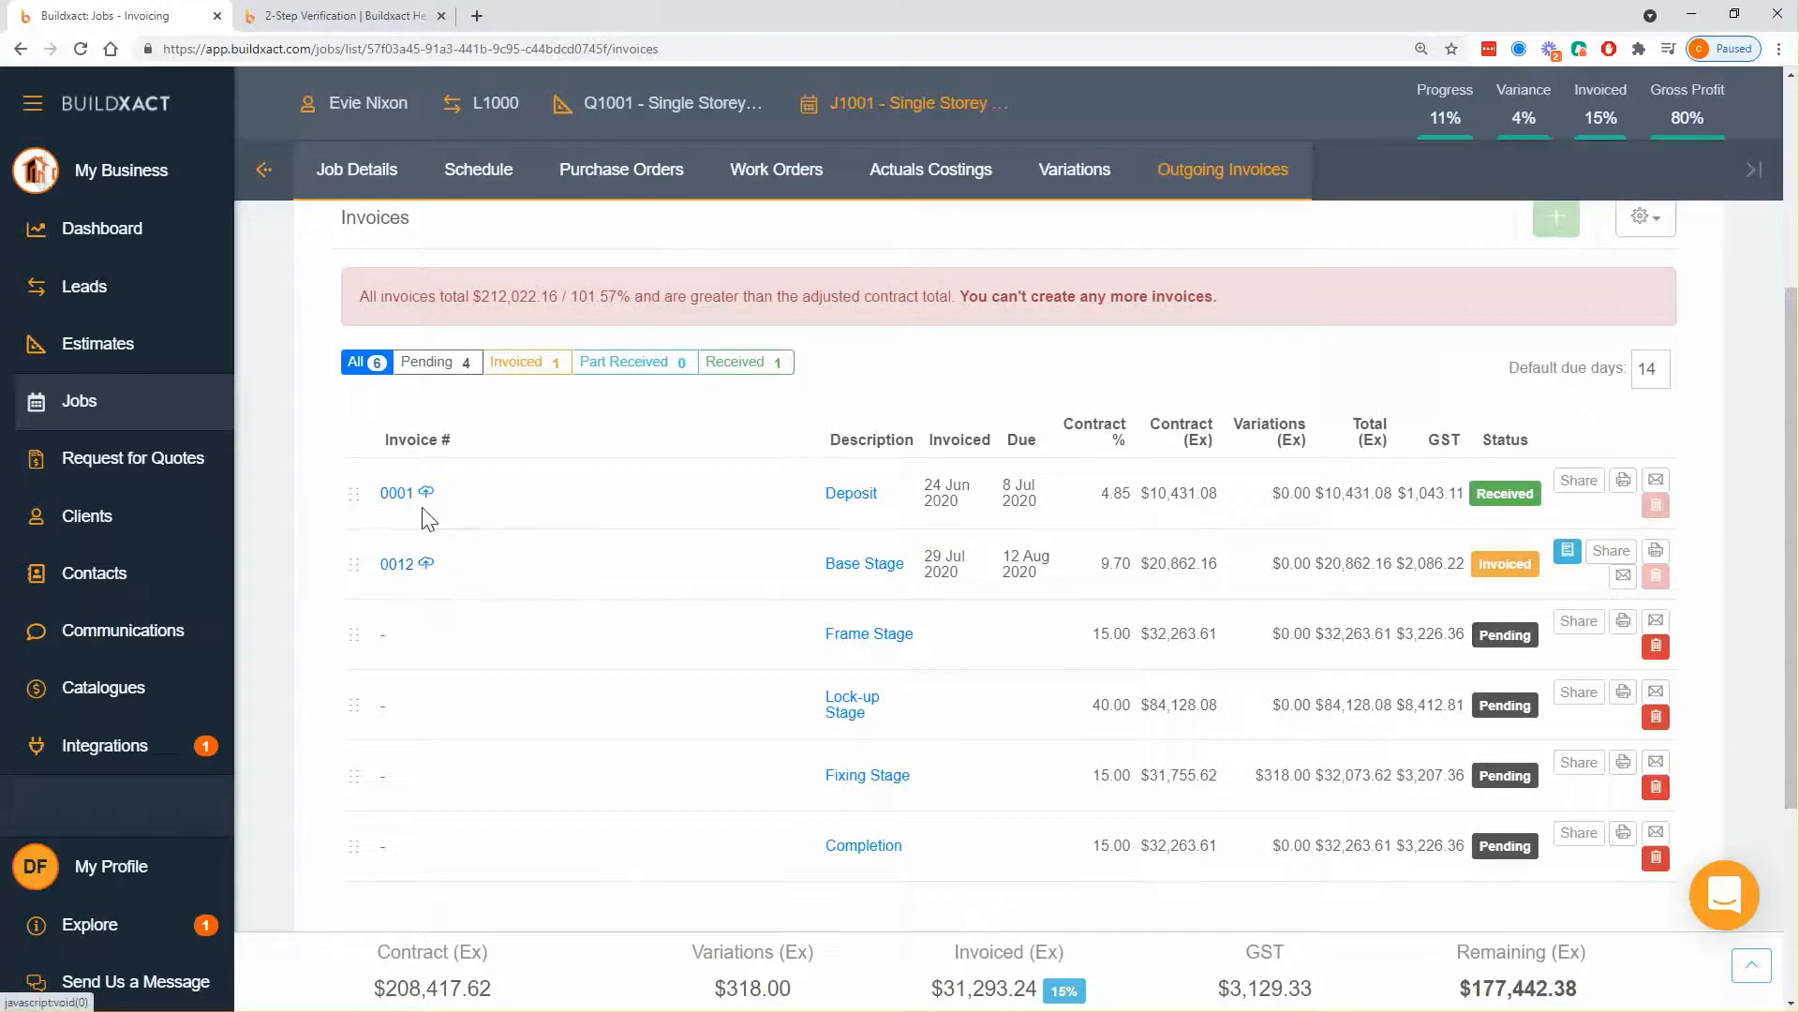
Step: Compare the sync marks and statuses of the Deposit, Base Stage and Frame Stage outgoing invoices
mouse_move(421, 504)
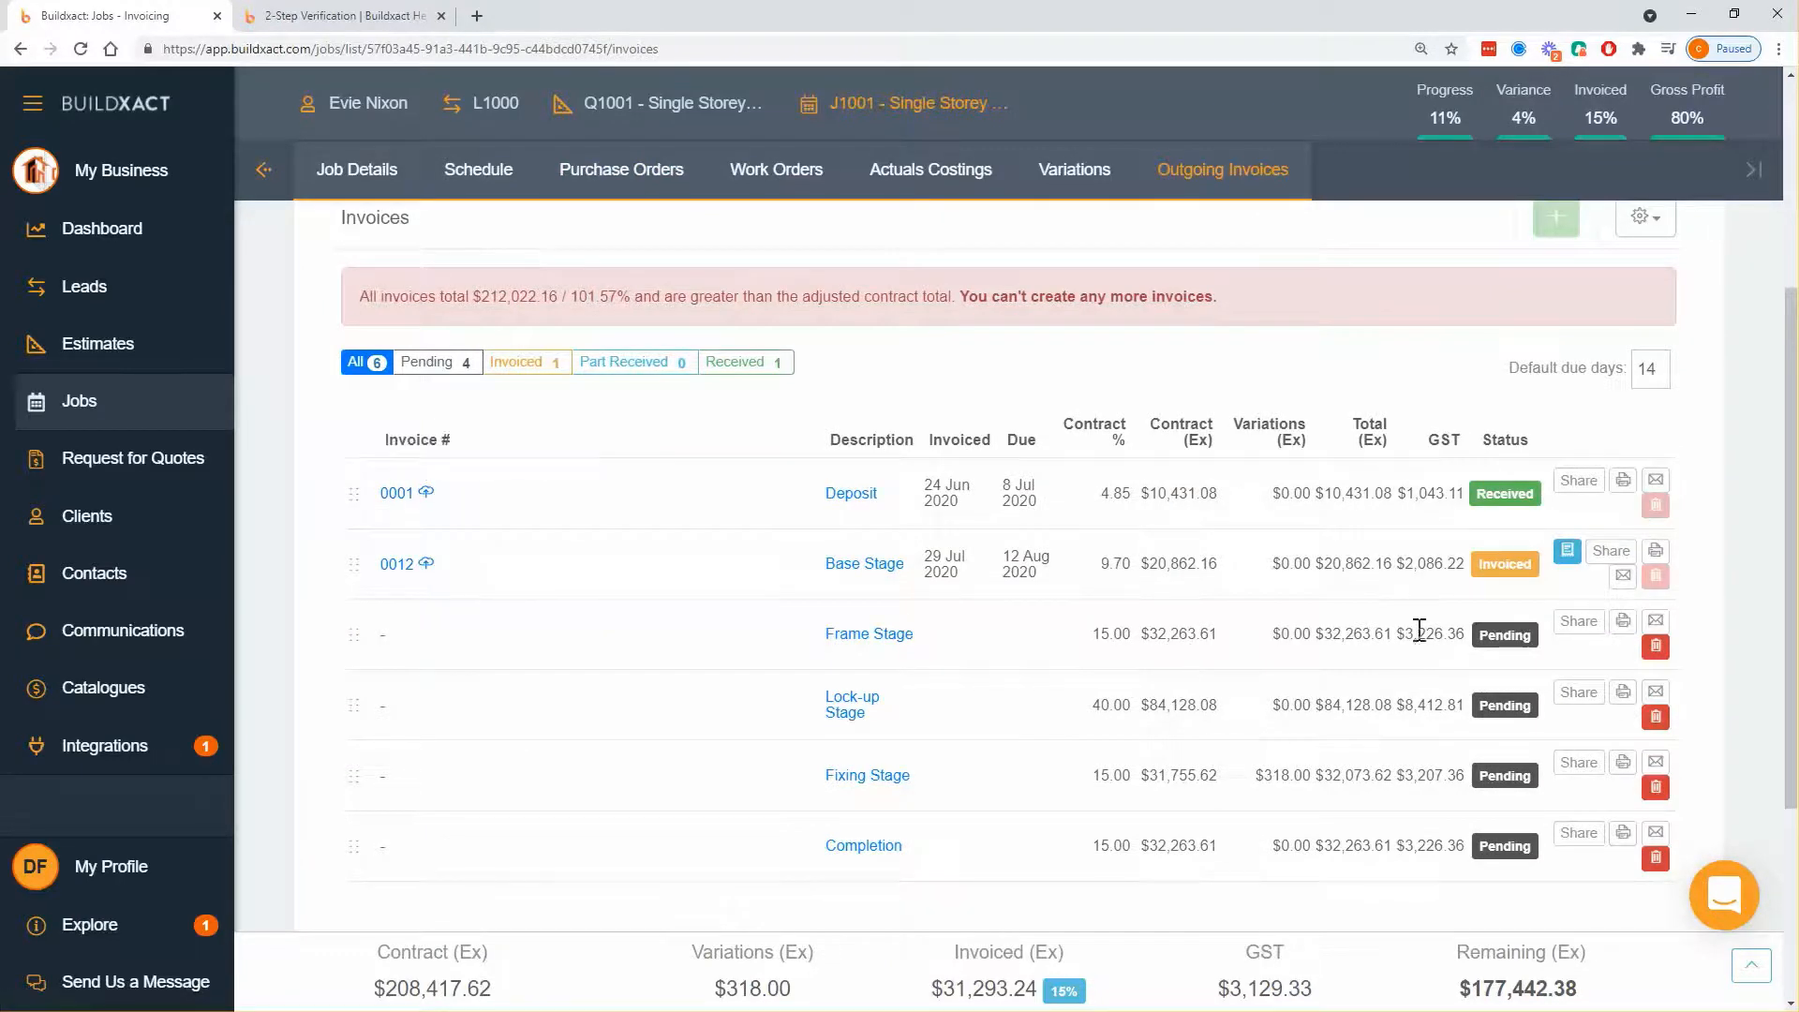
double_click(1479, 562)
drag(1477, 495, 1539, 499)
drag(1481, 563, 1537, 569)
drag(1478, 636, 1529, 644)
click(1486, 484)
click(729, 617)
Step: Start a manual Xero sync from the accounting integrations and read the sync duration note
click(163, 749)
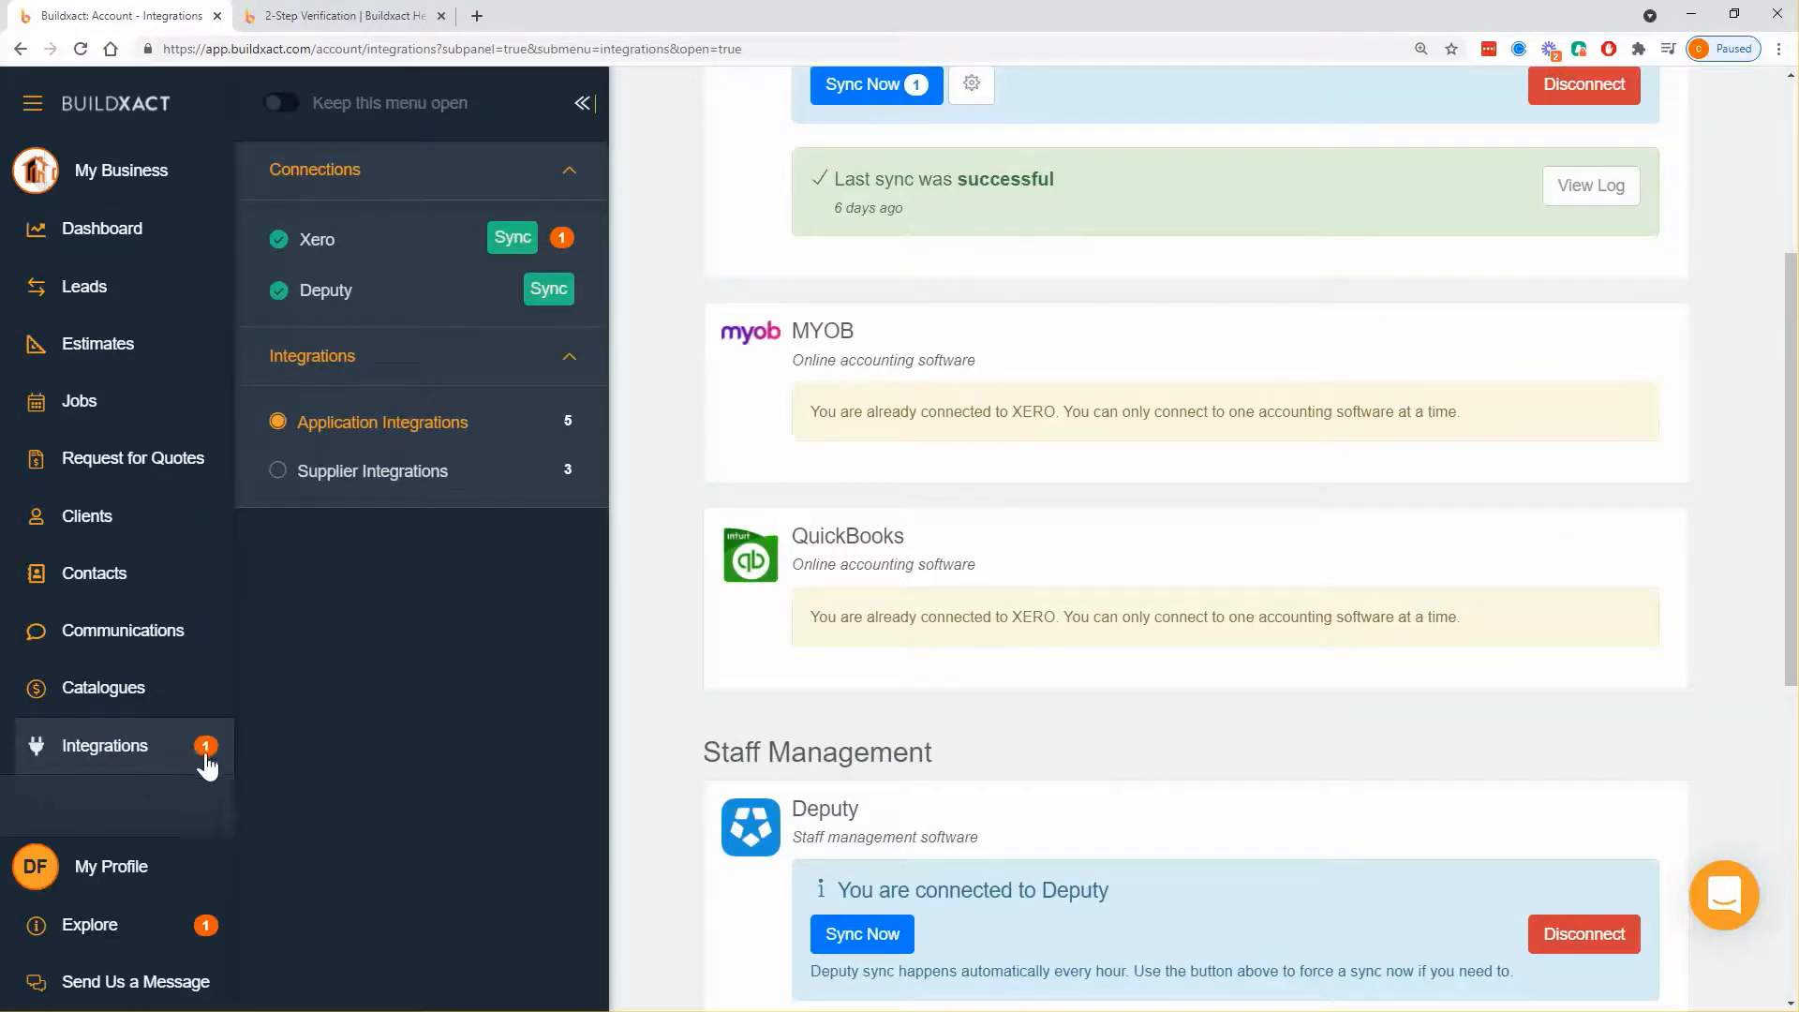
scroll(622, 747, up, 4)
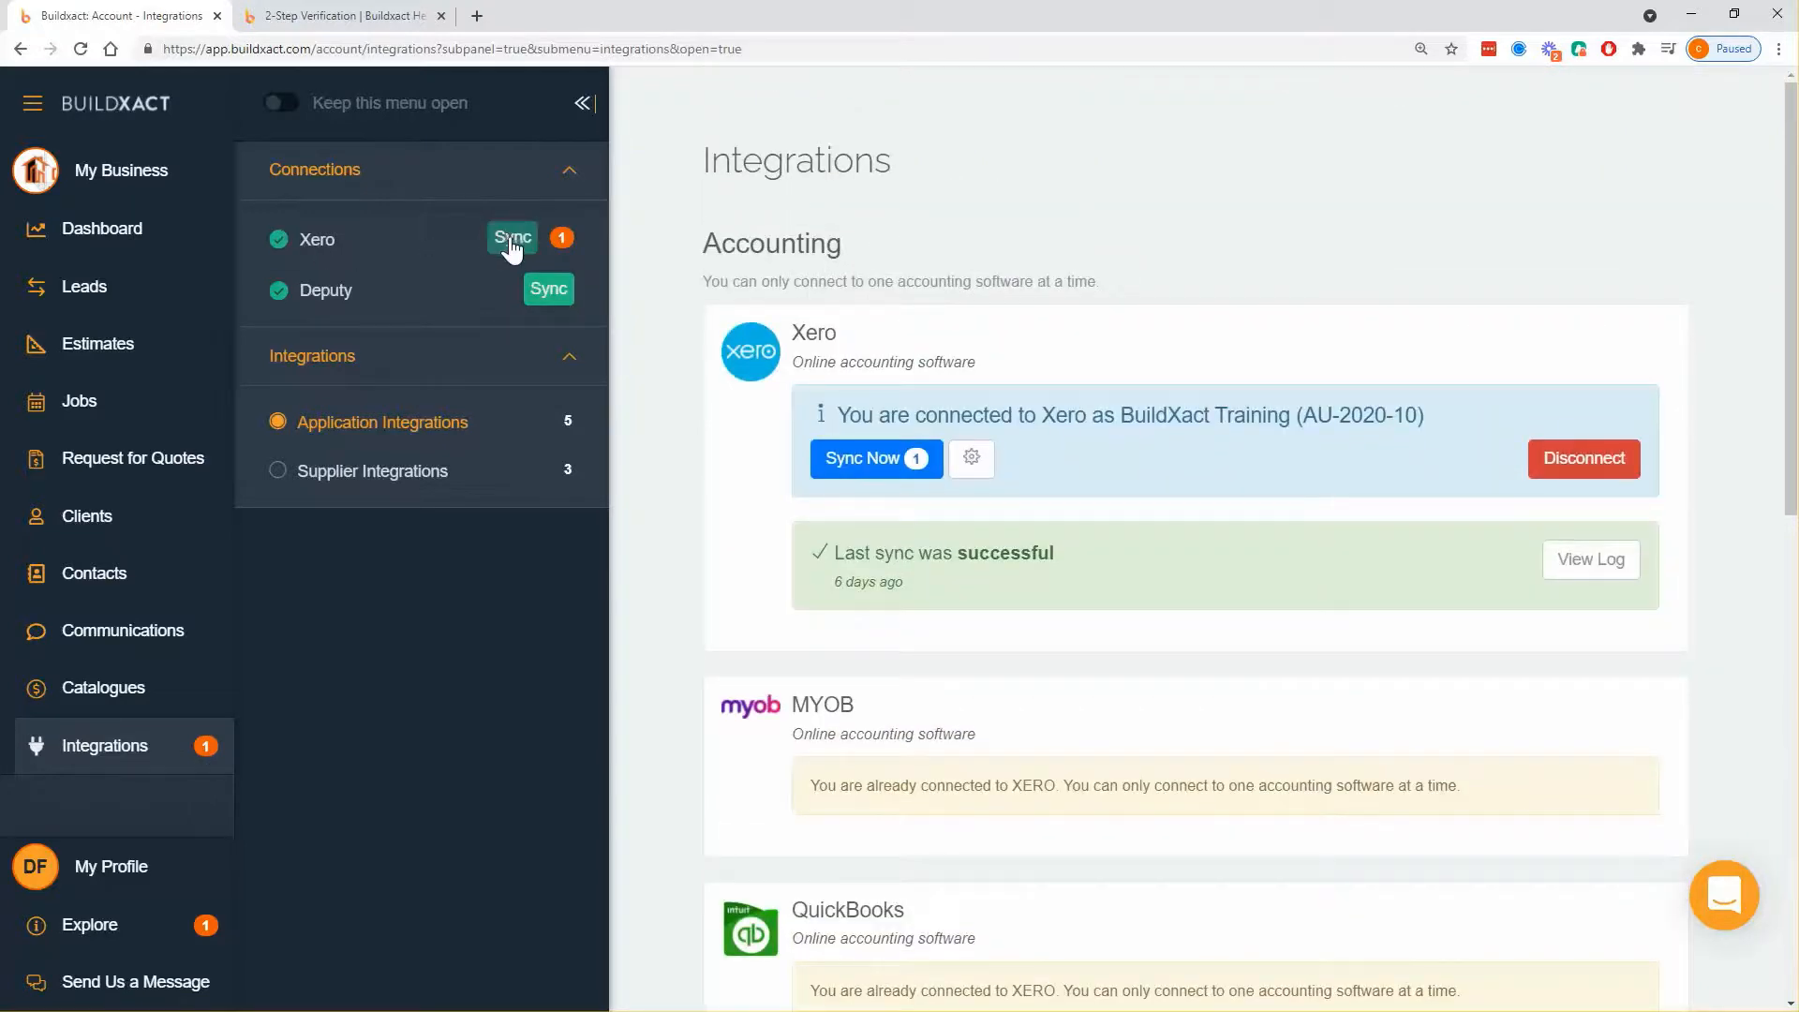
click(882, 468)
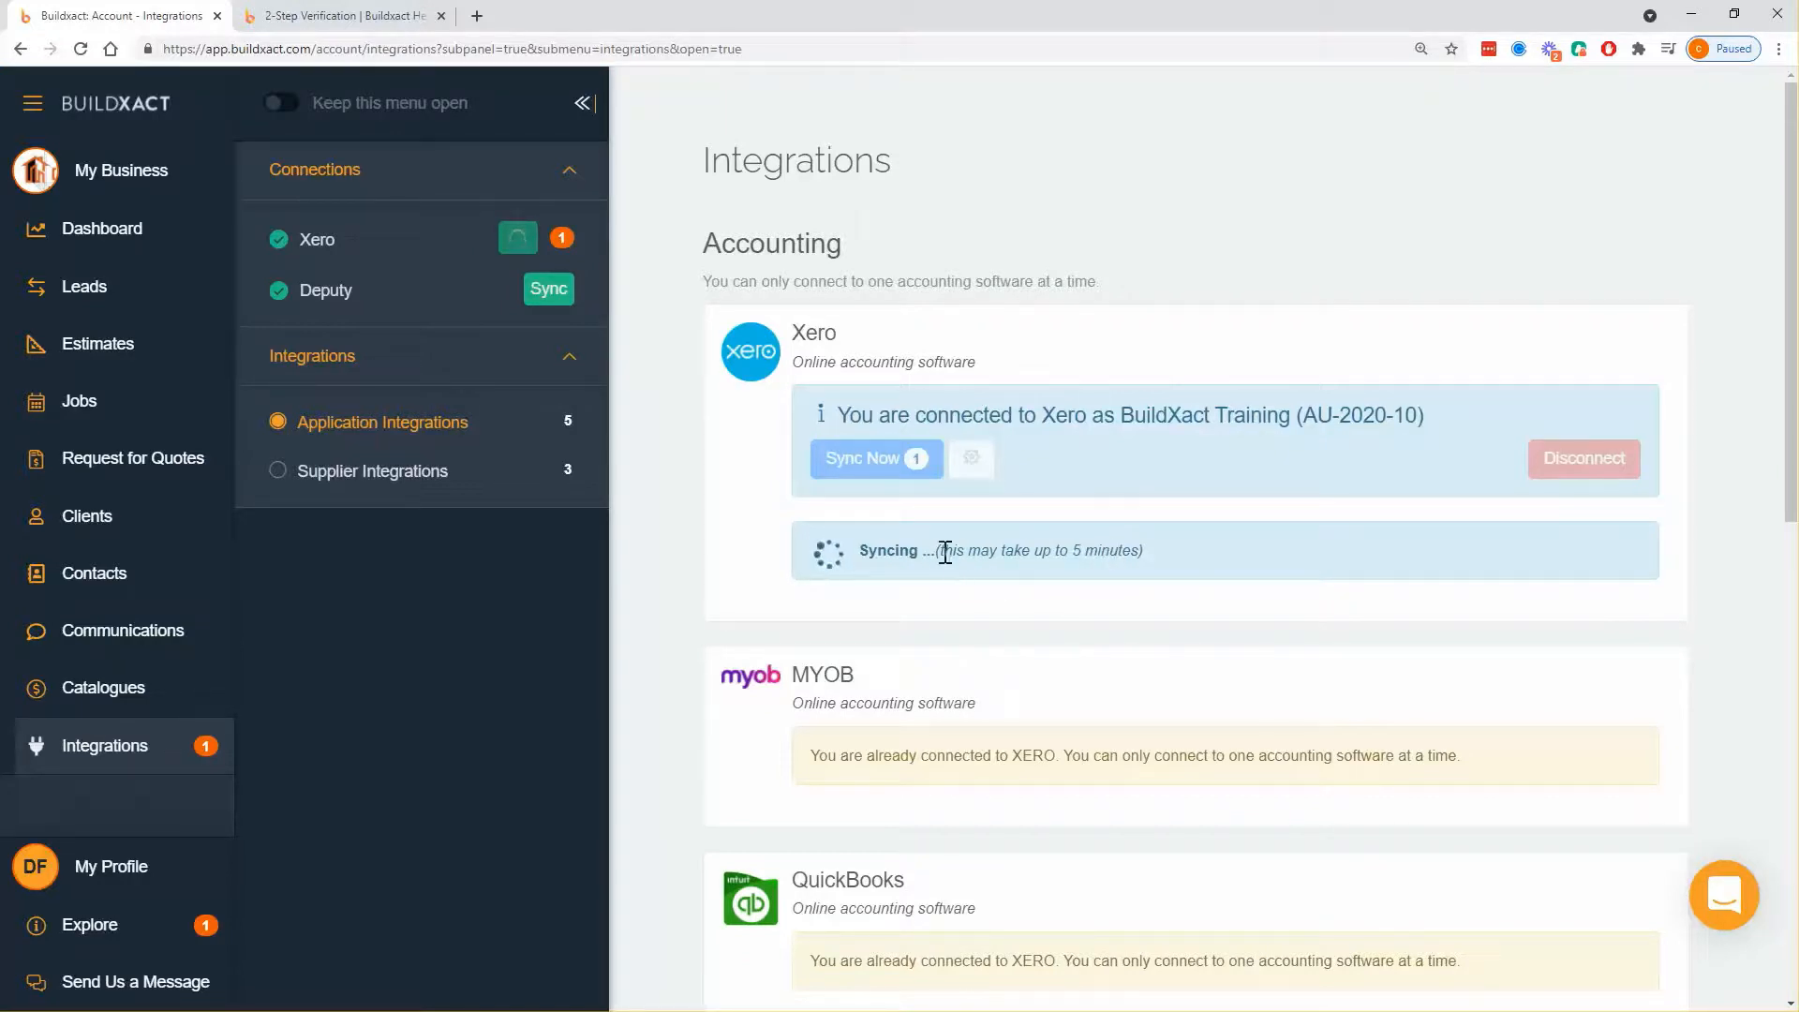
drag(937, 552, 1171, 549)
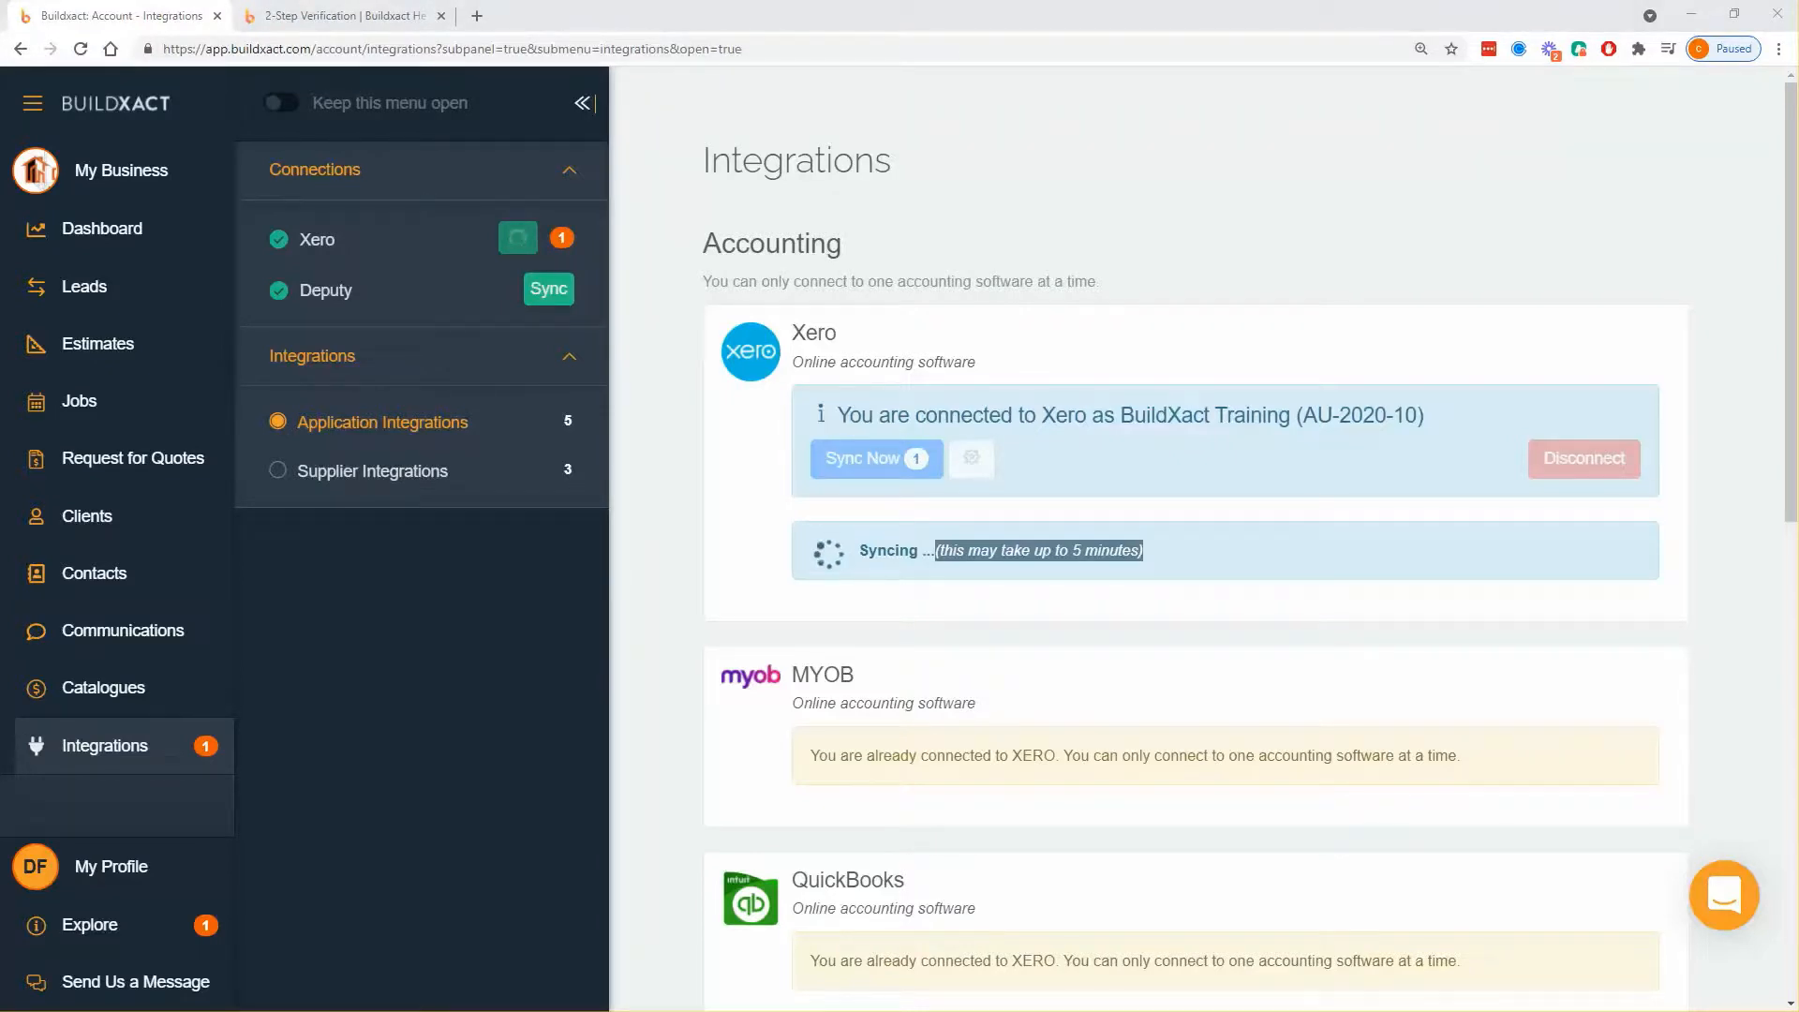
Step: Switch to Photos to view the Accounting flow.png diagram
key(alt+Tab)
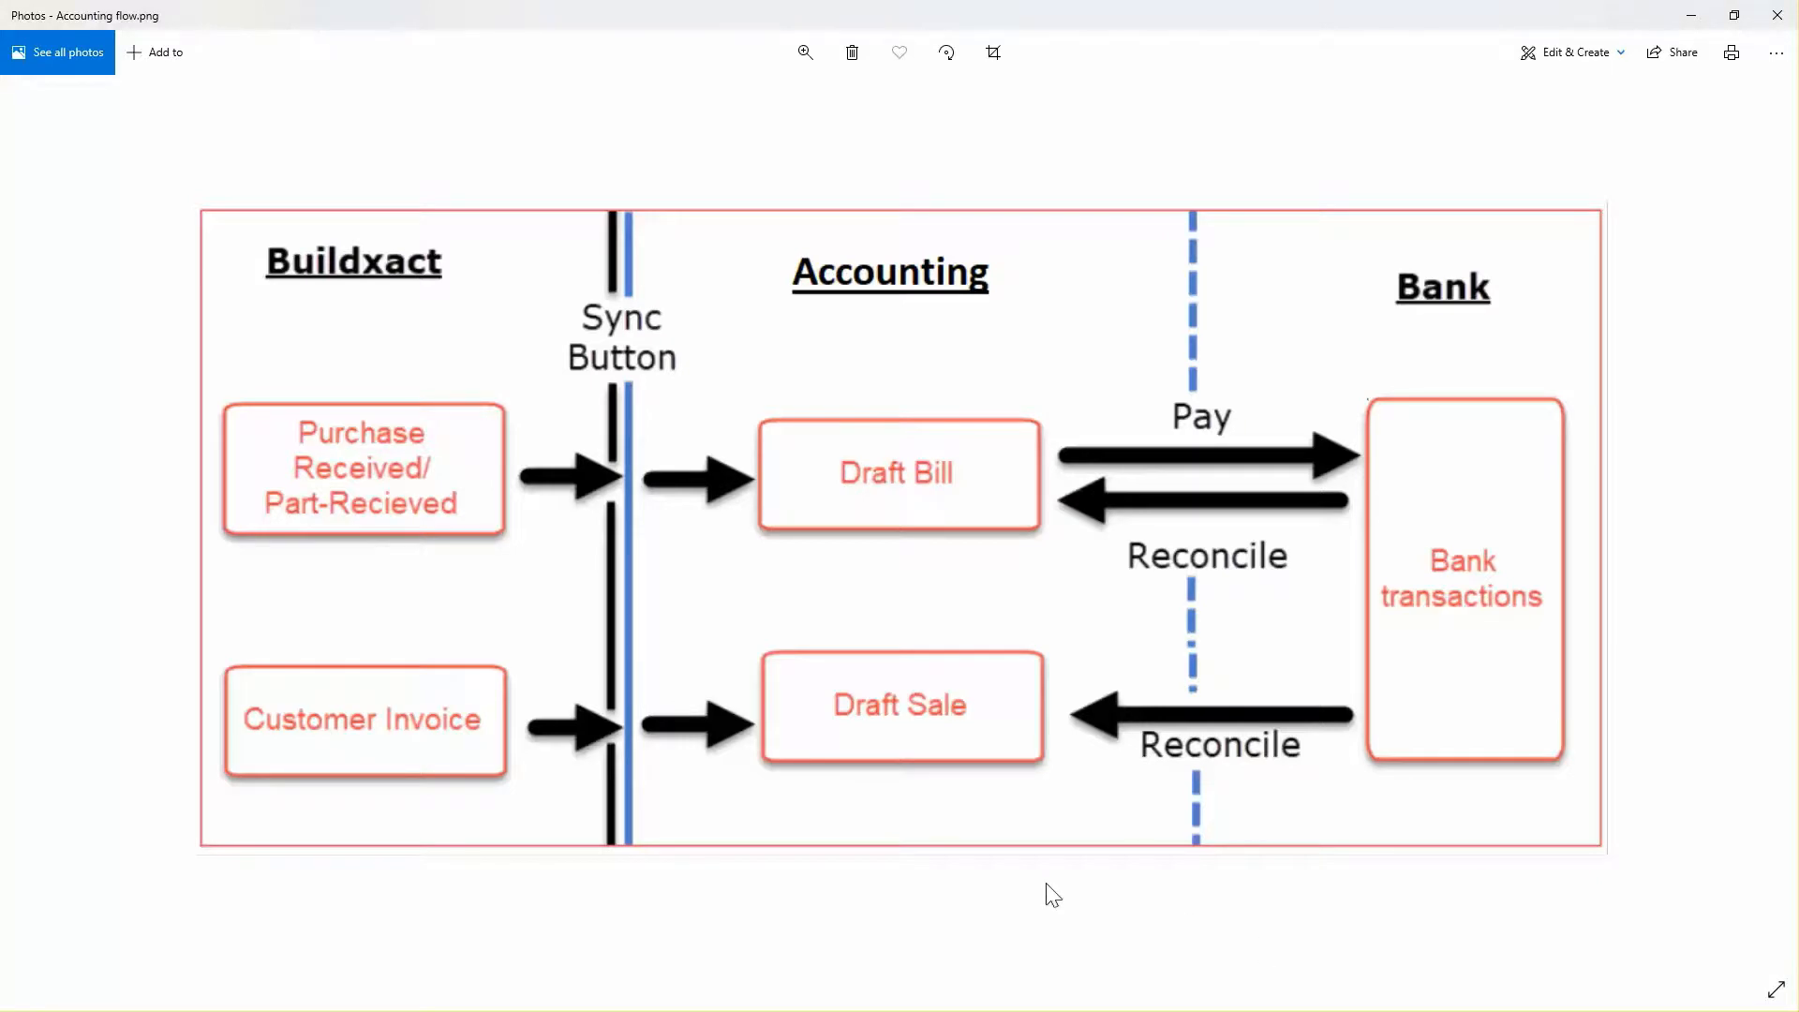